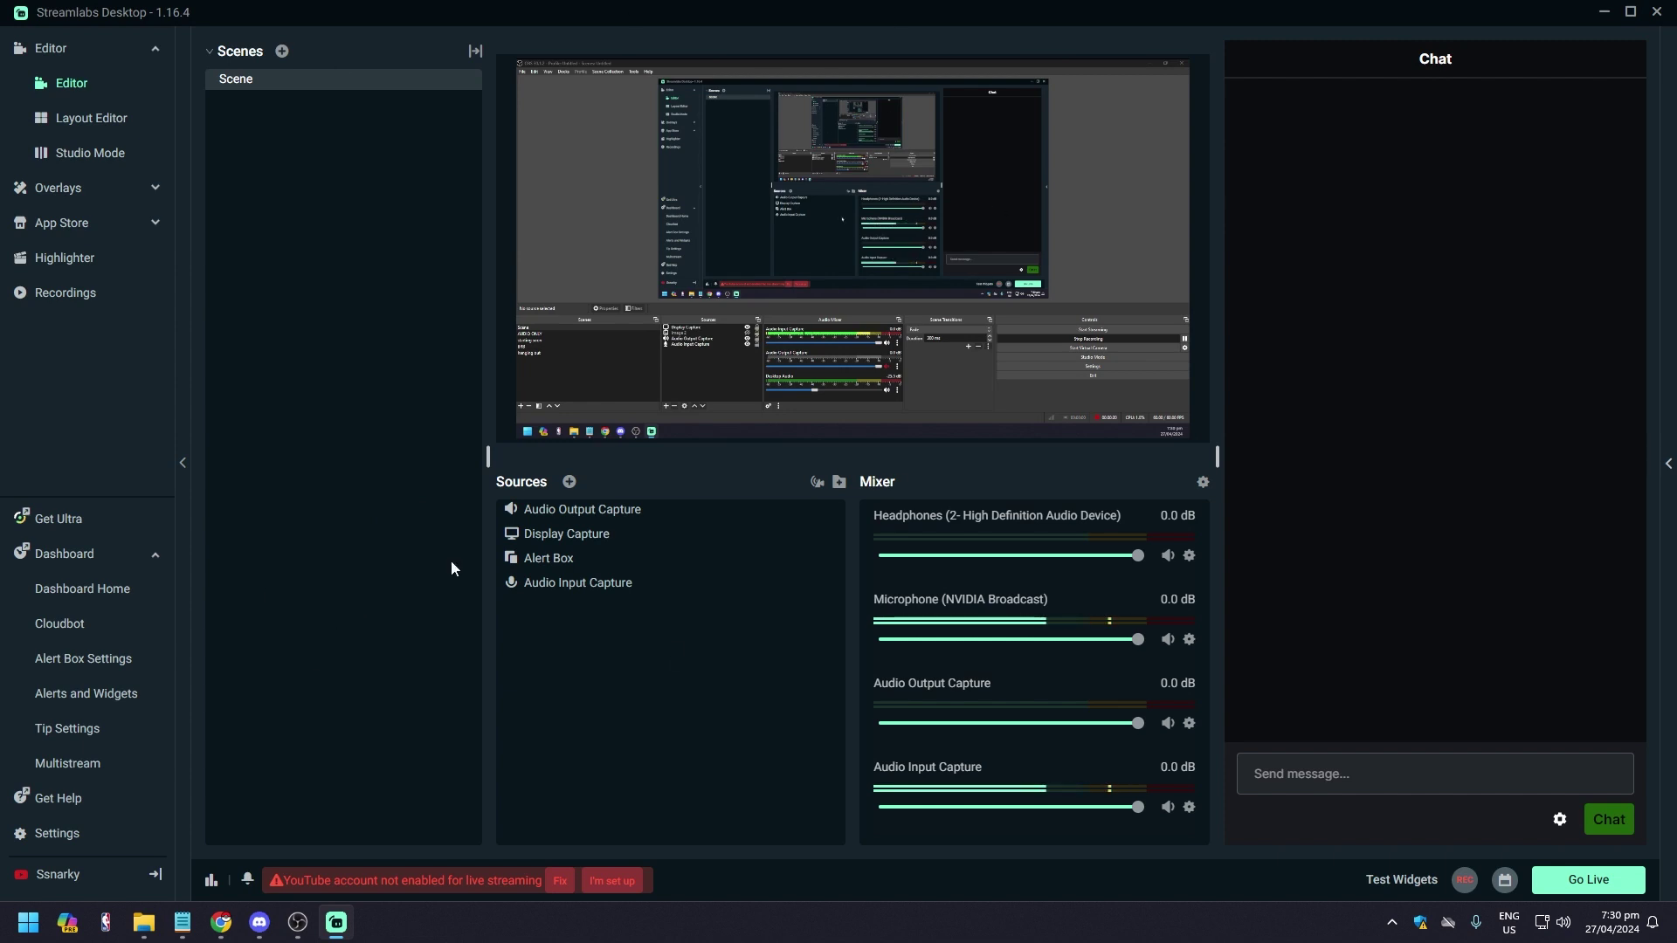
Open the Stream settings and start adding a custom stream destination
click(84, 837)
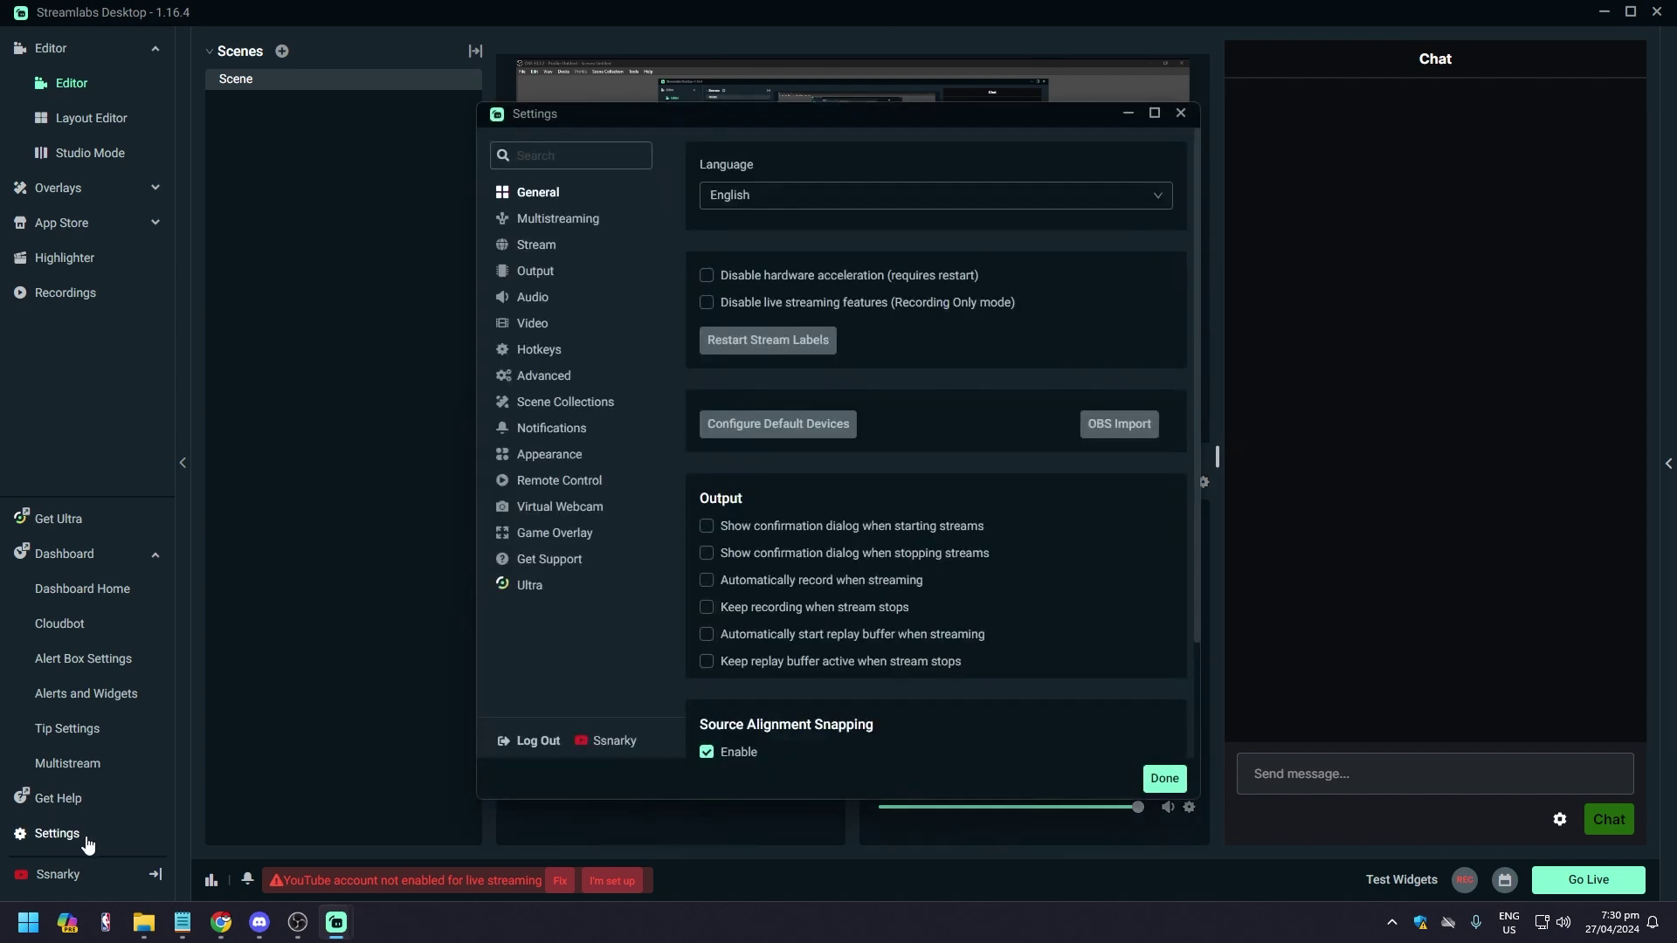
click(542, 253)
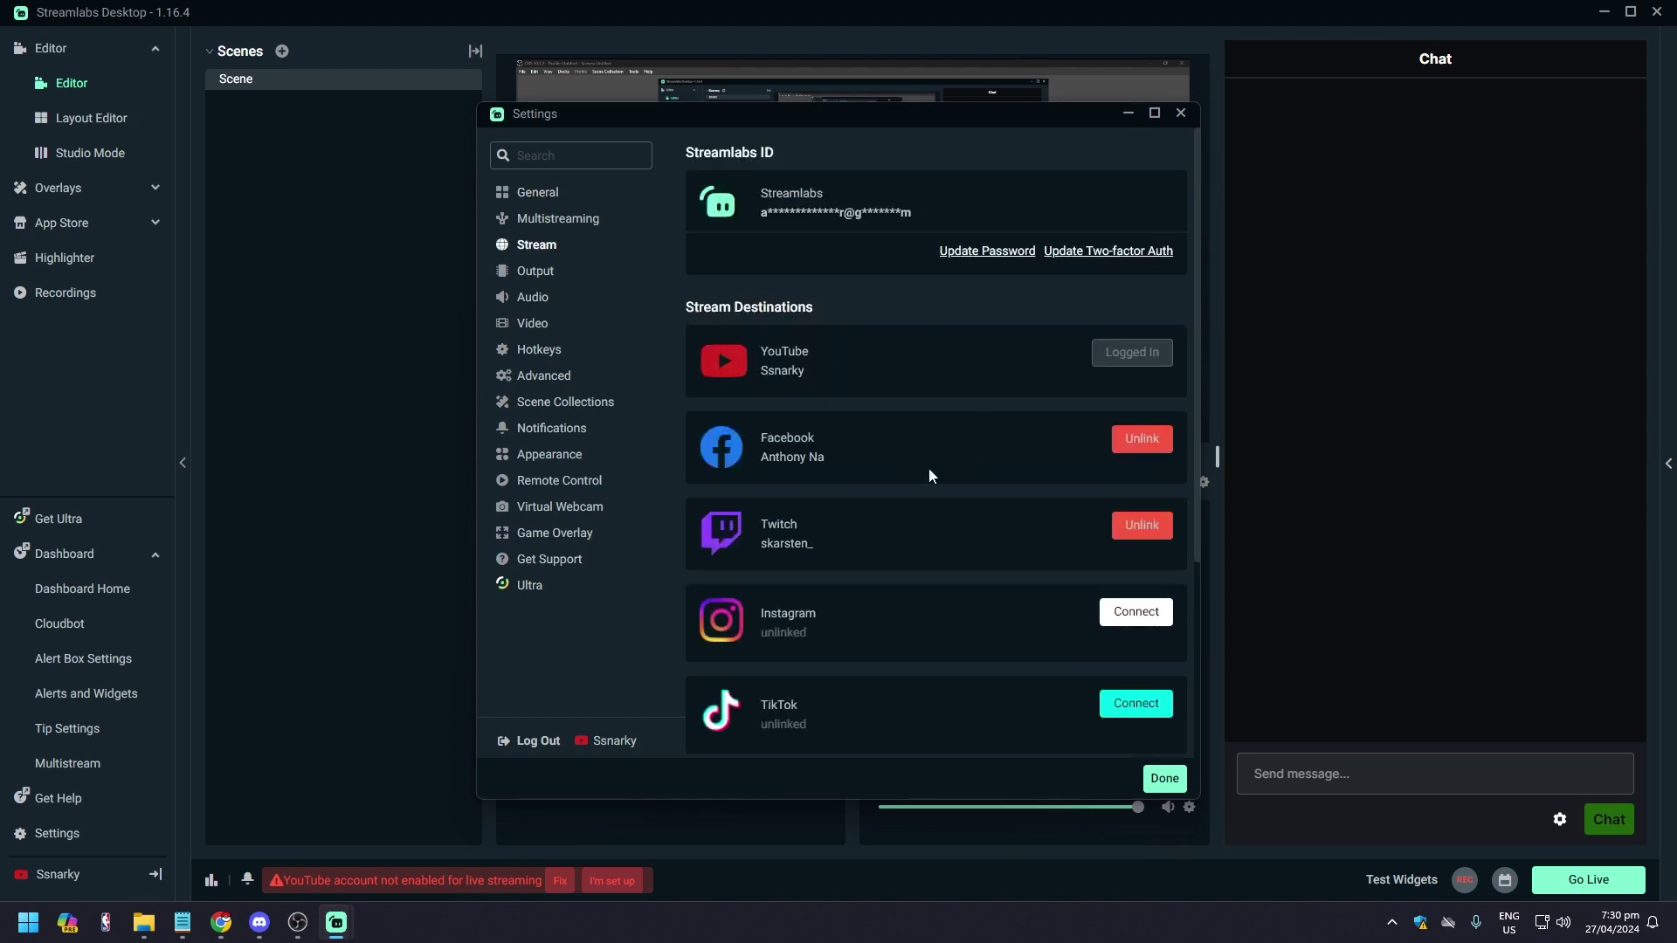
scroll(909, 547, down, 4)
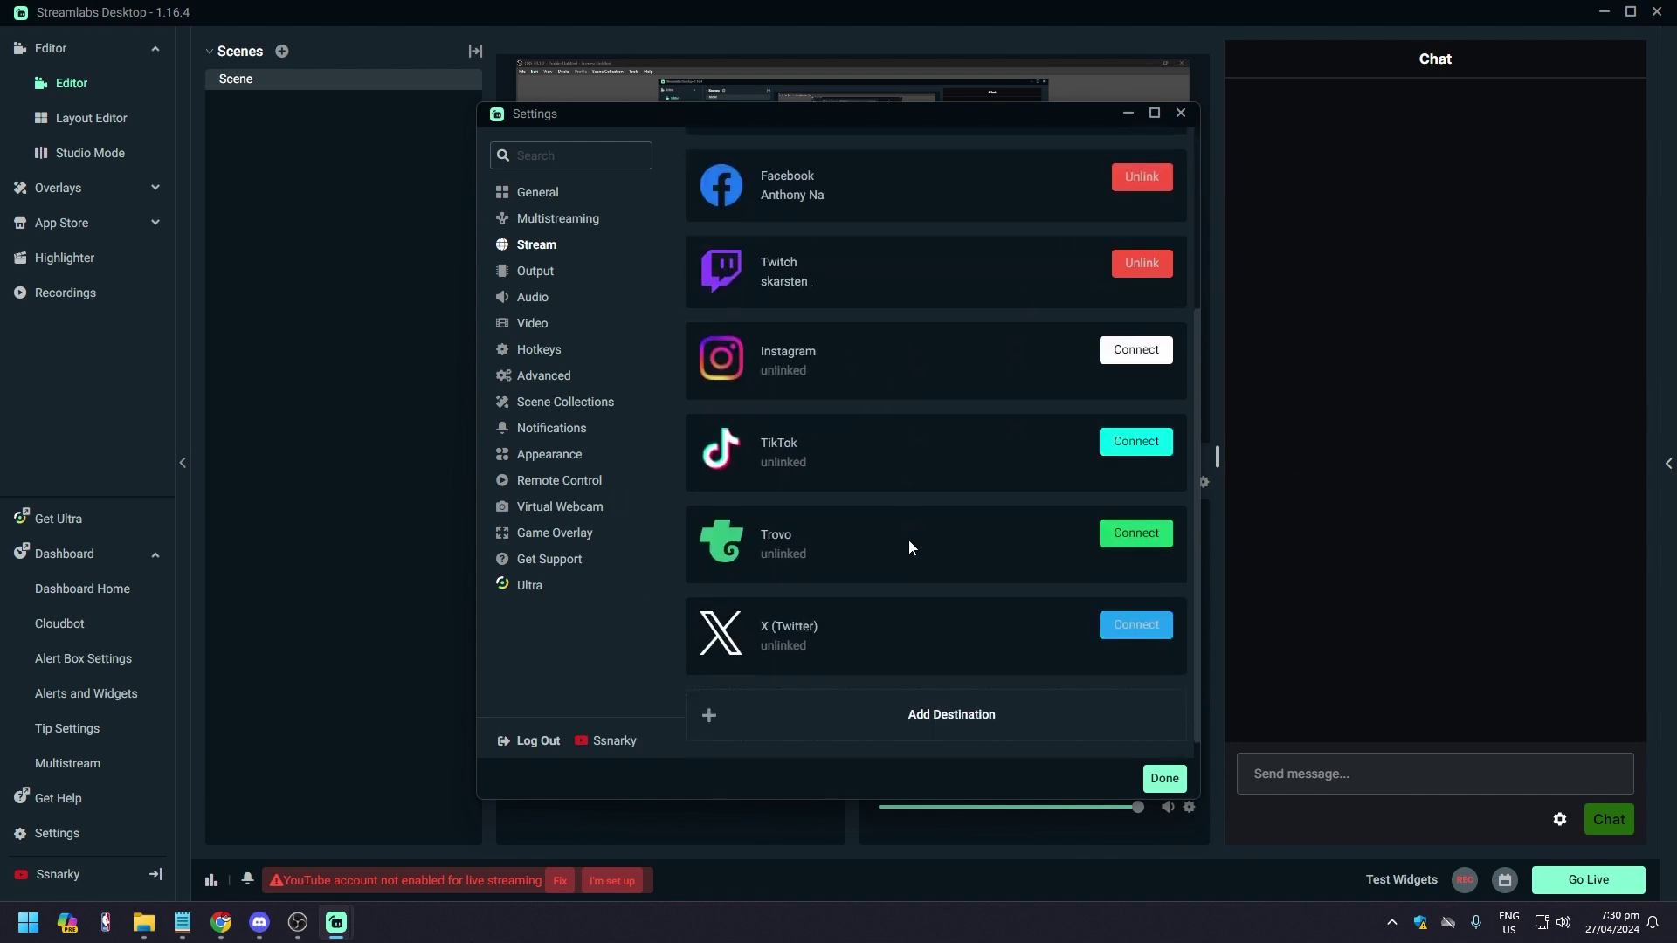
scroll(946, 481, up, 1)
scroll(946, 486, down, 1)
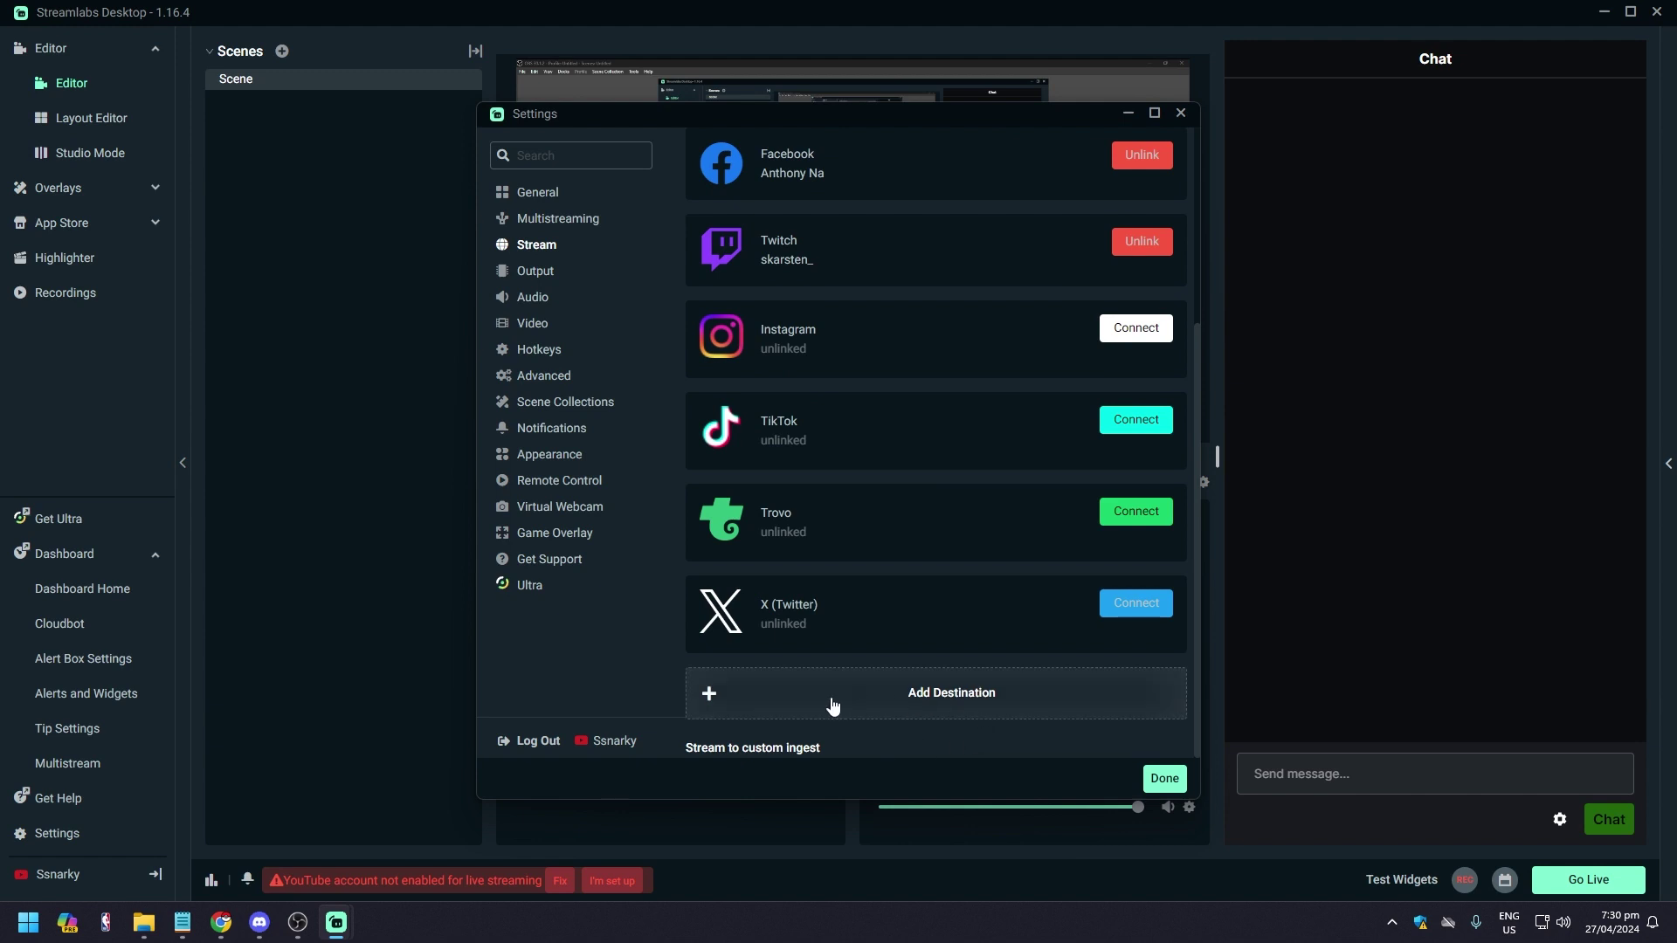
click(928, 702)
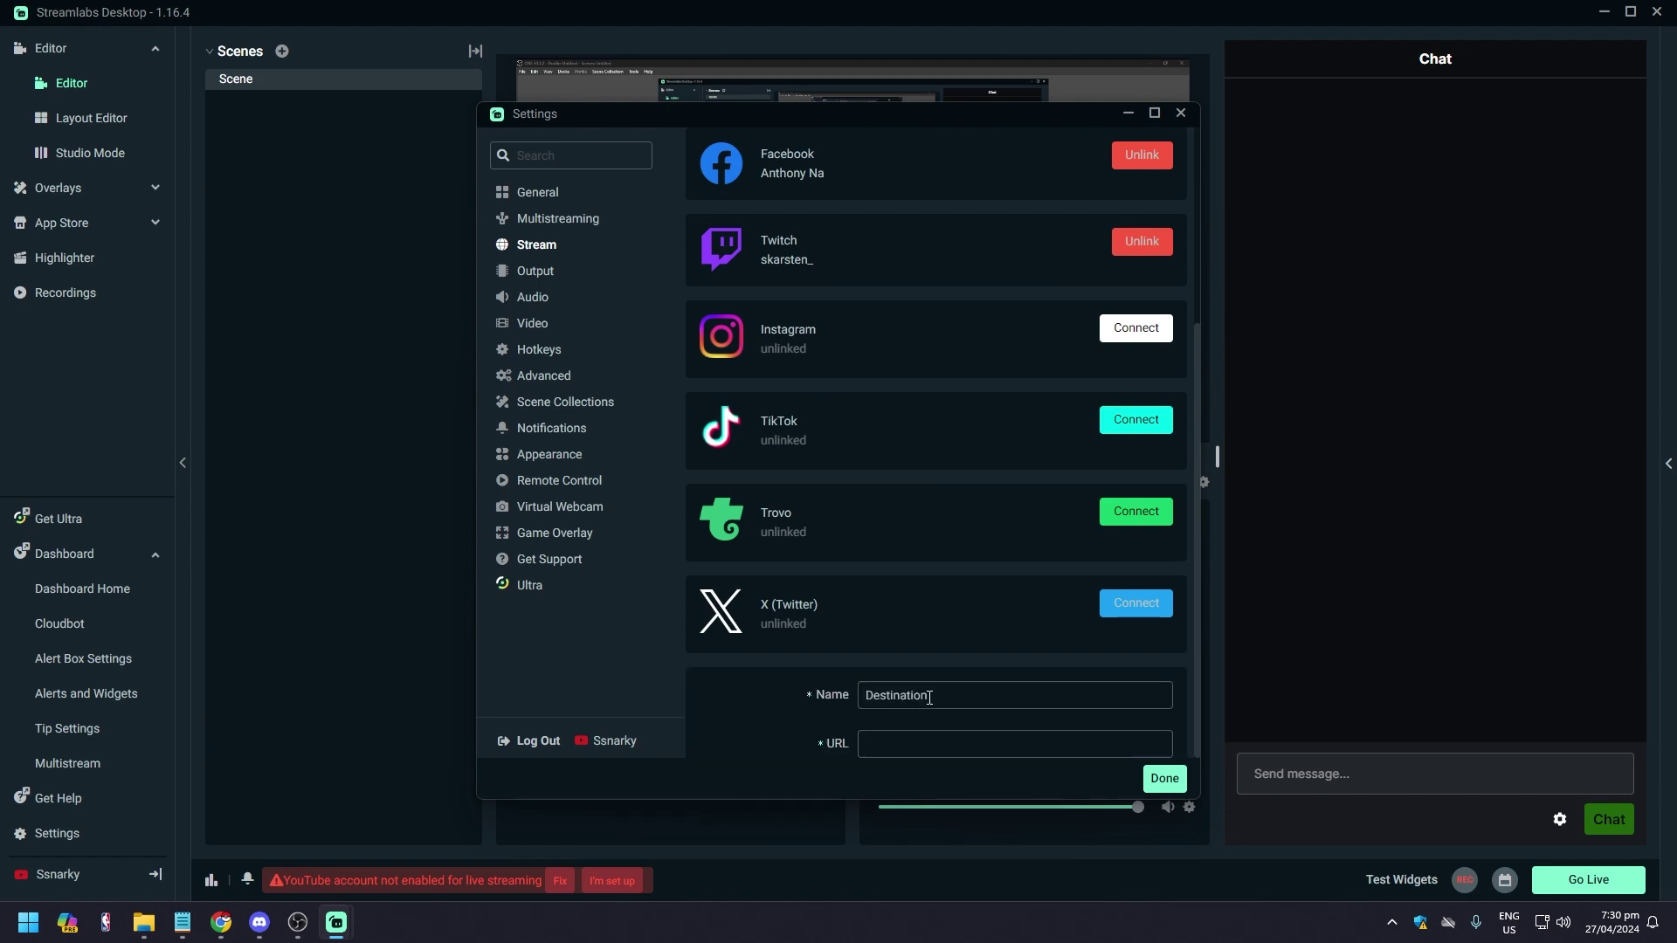
scroll(870, 687, down, 2)
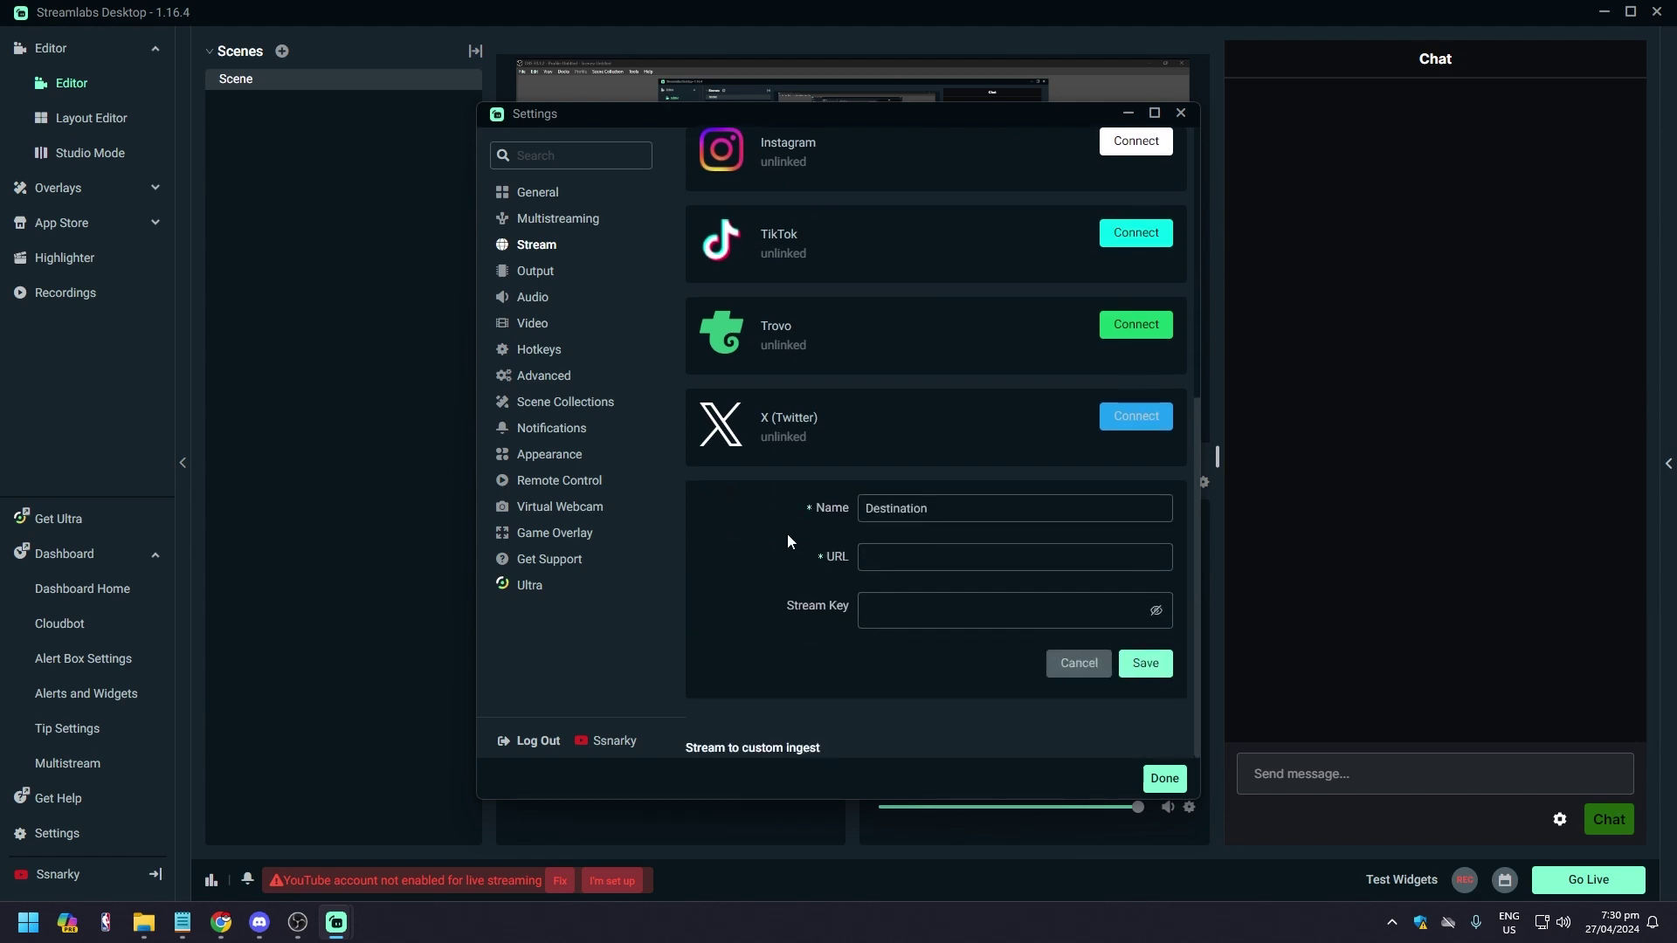
click(893, 508)
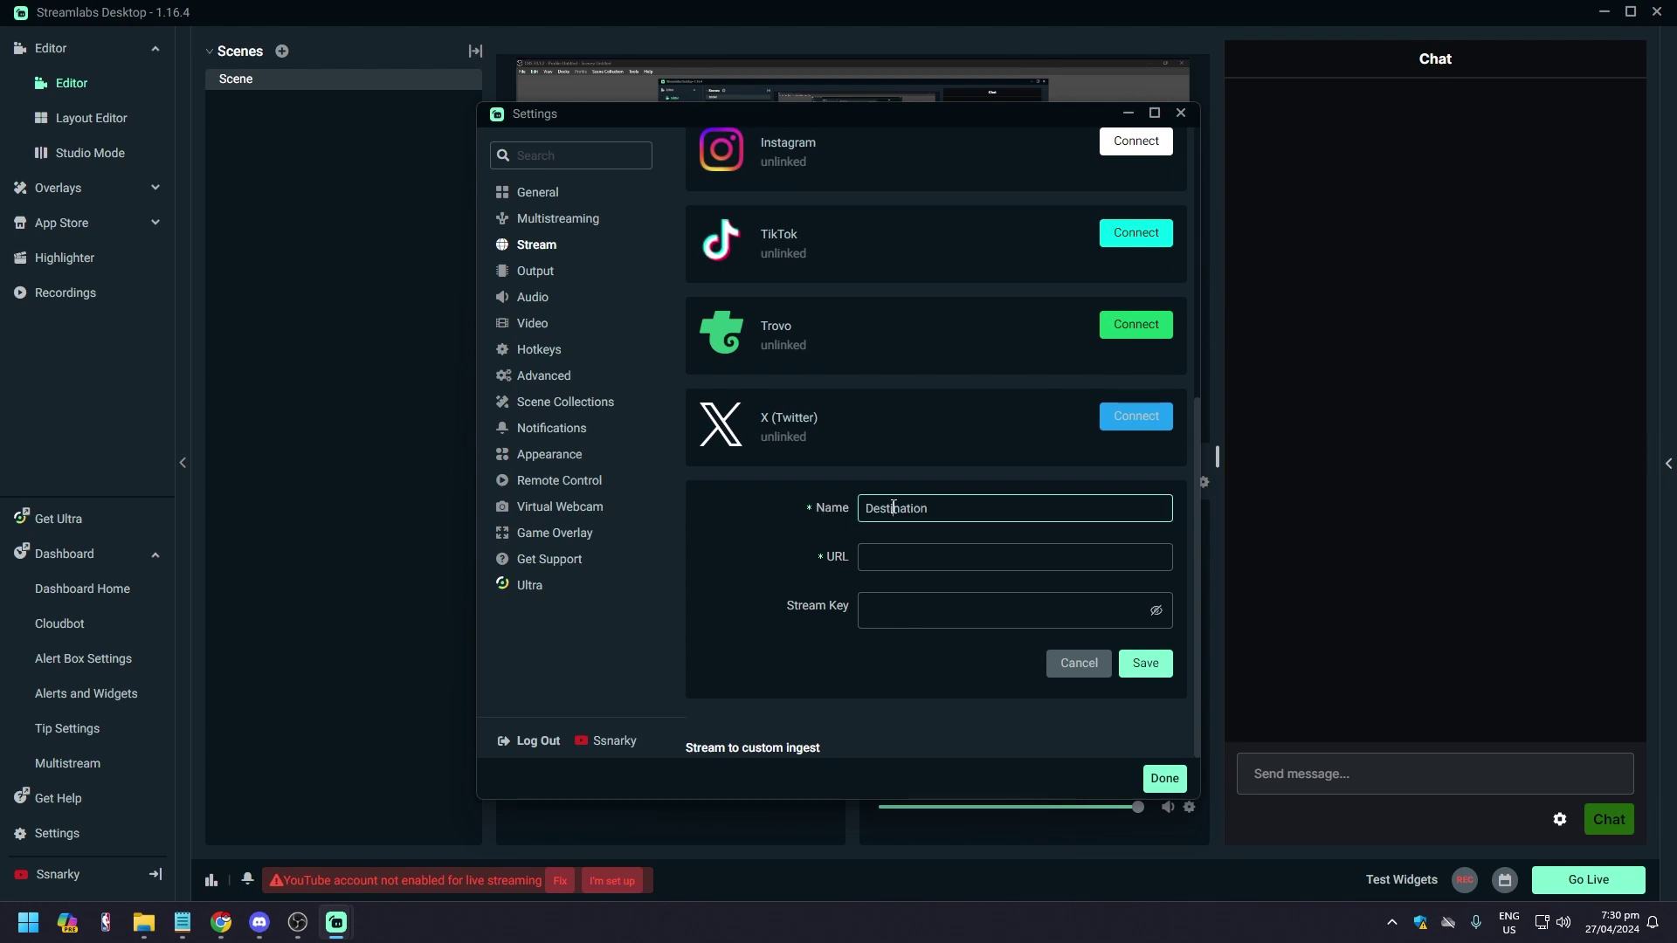
click(884, 556)
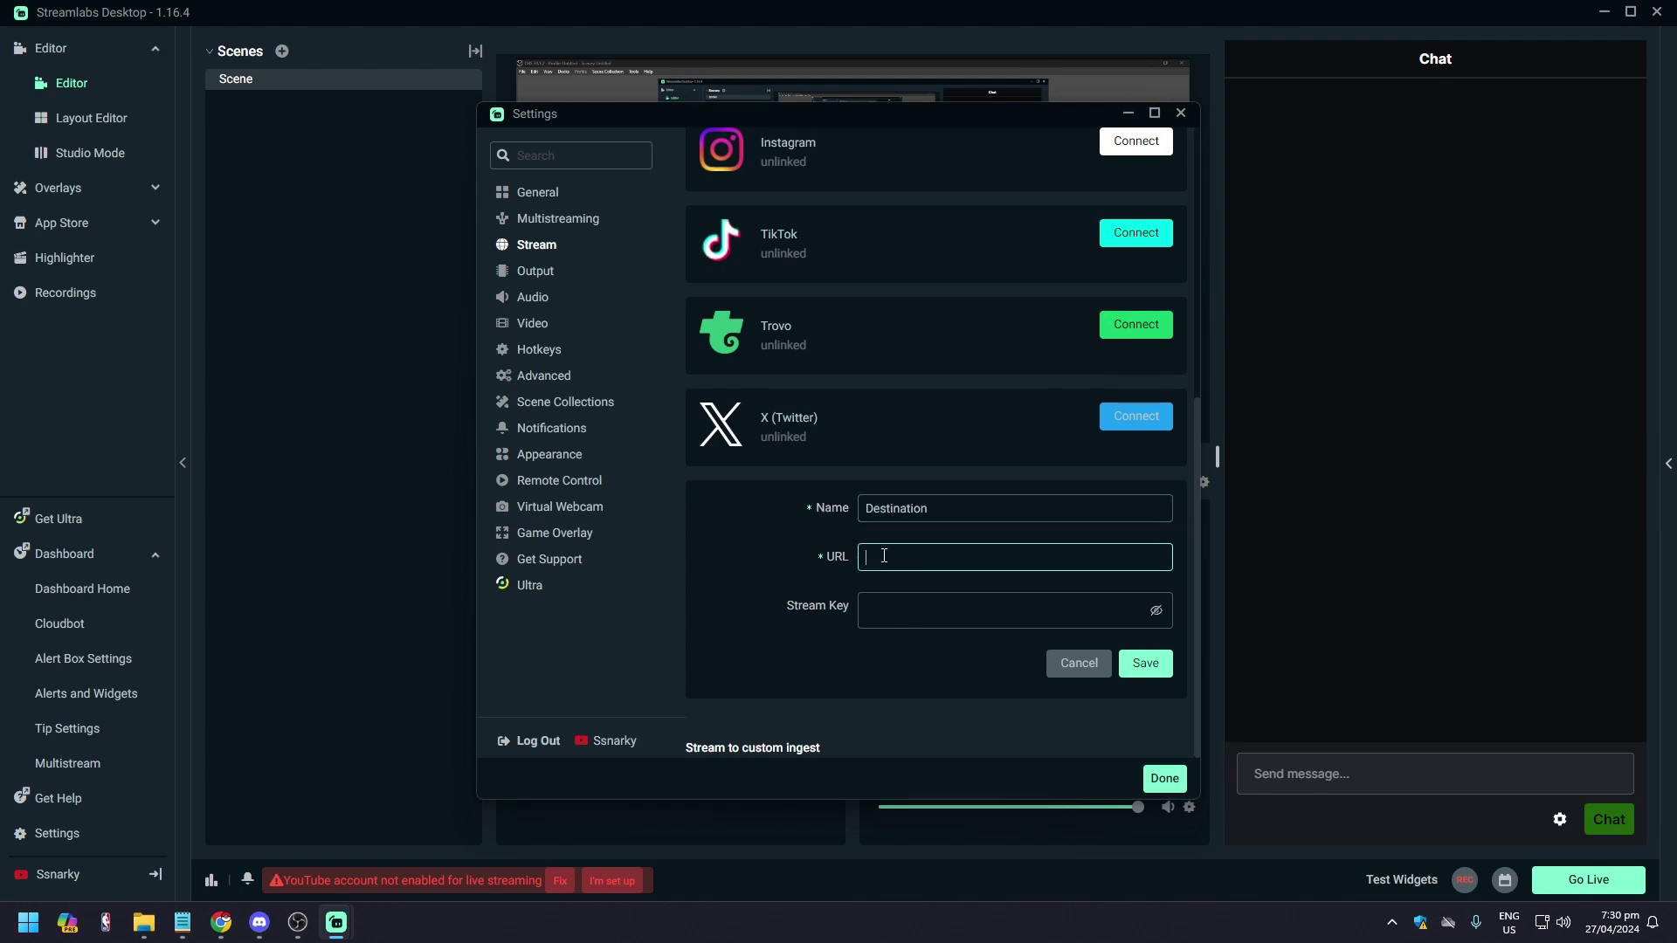
click(898, 609)
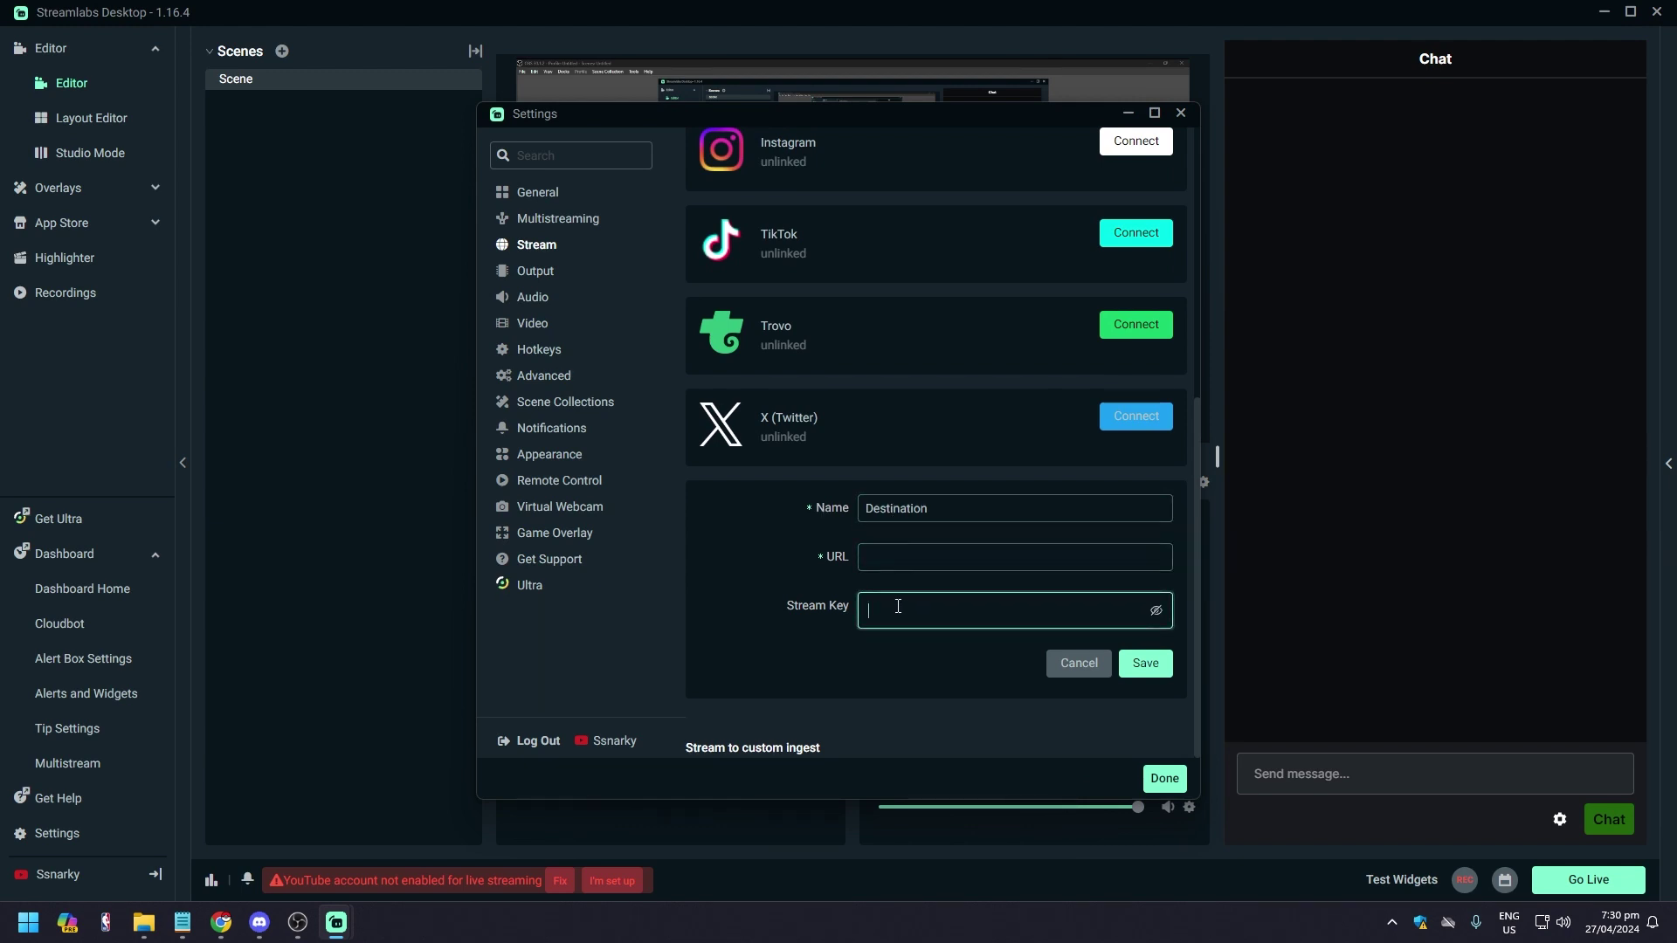
click(783, 573)
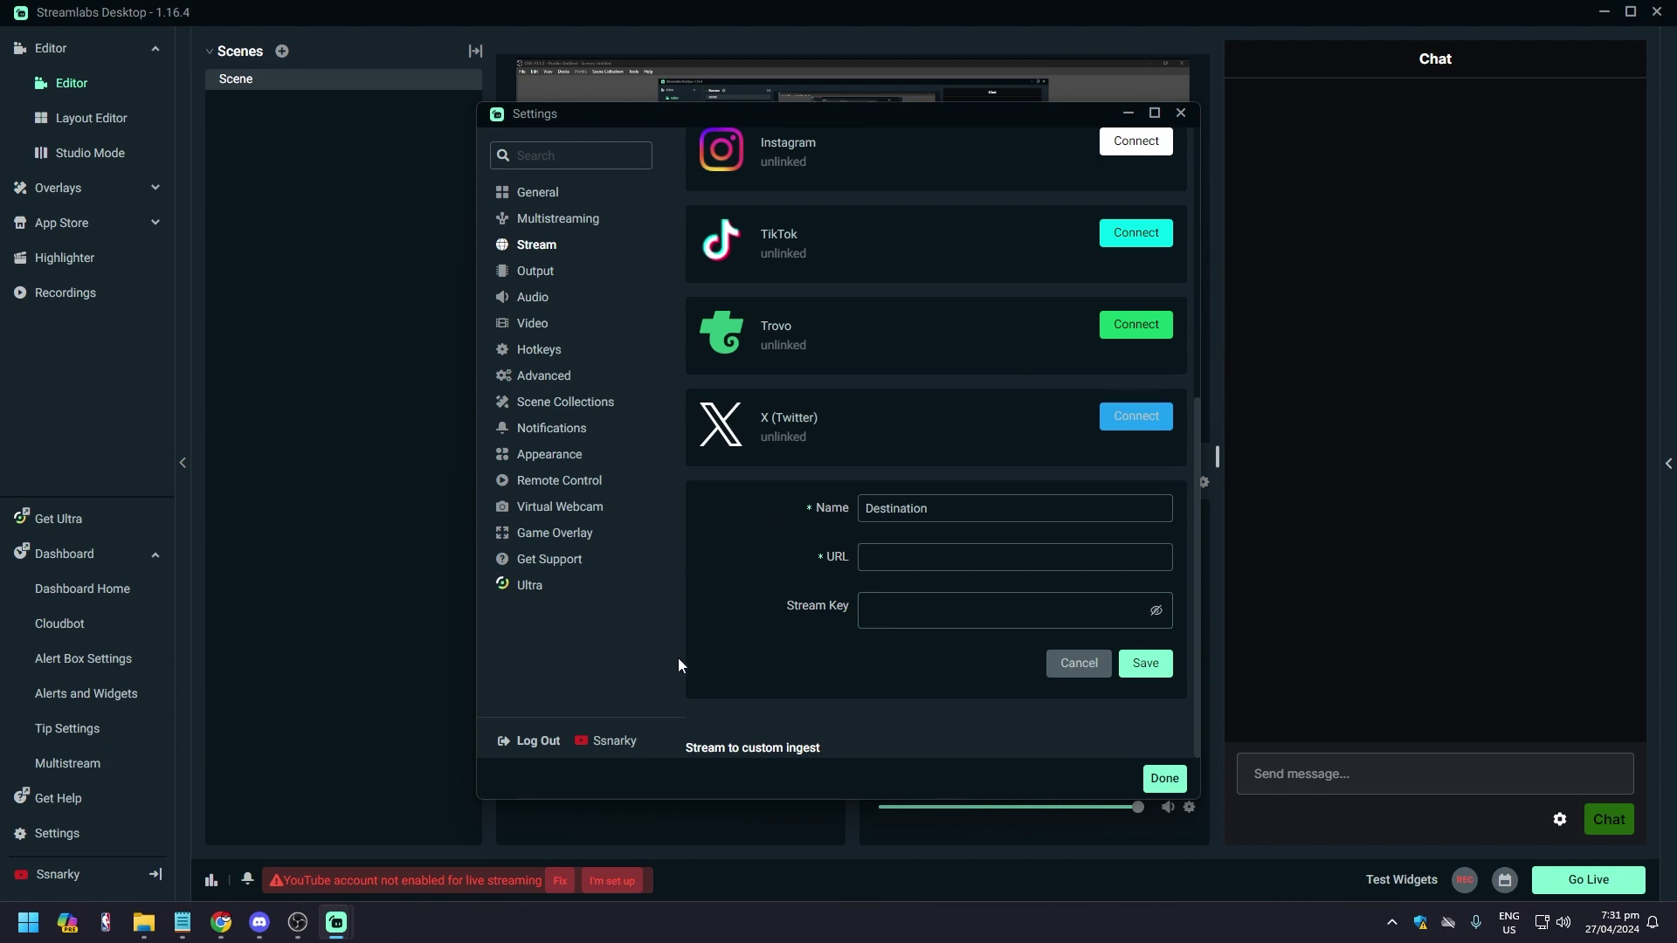
Switch to Facebook in the browser and create a live video with Streaming software as the video source
click(232, 922)
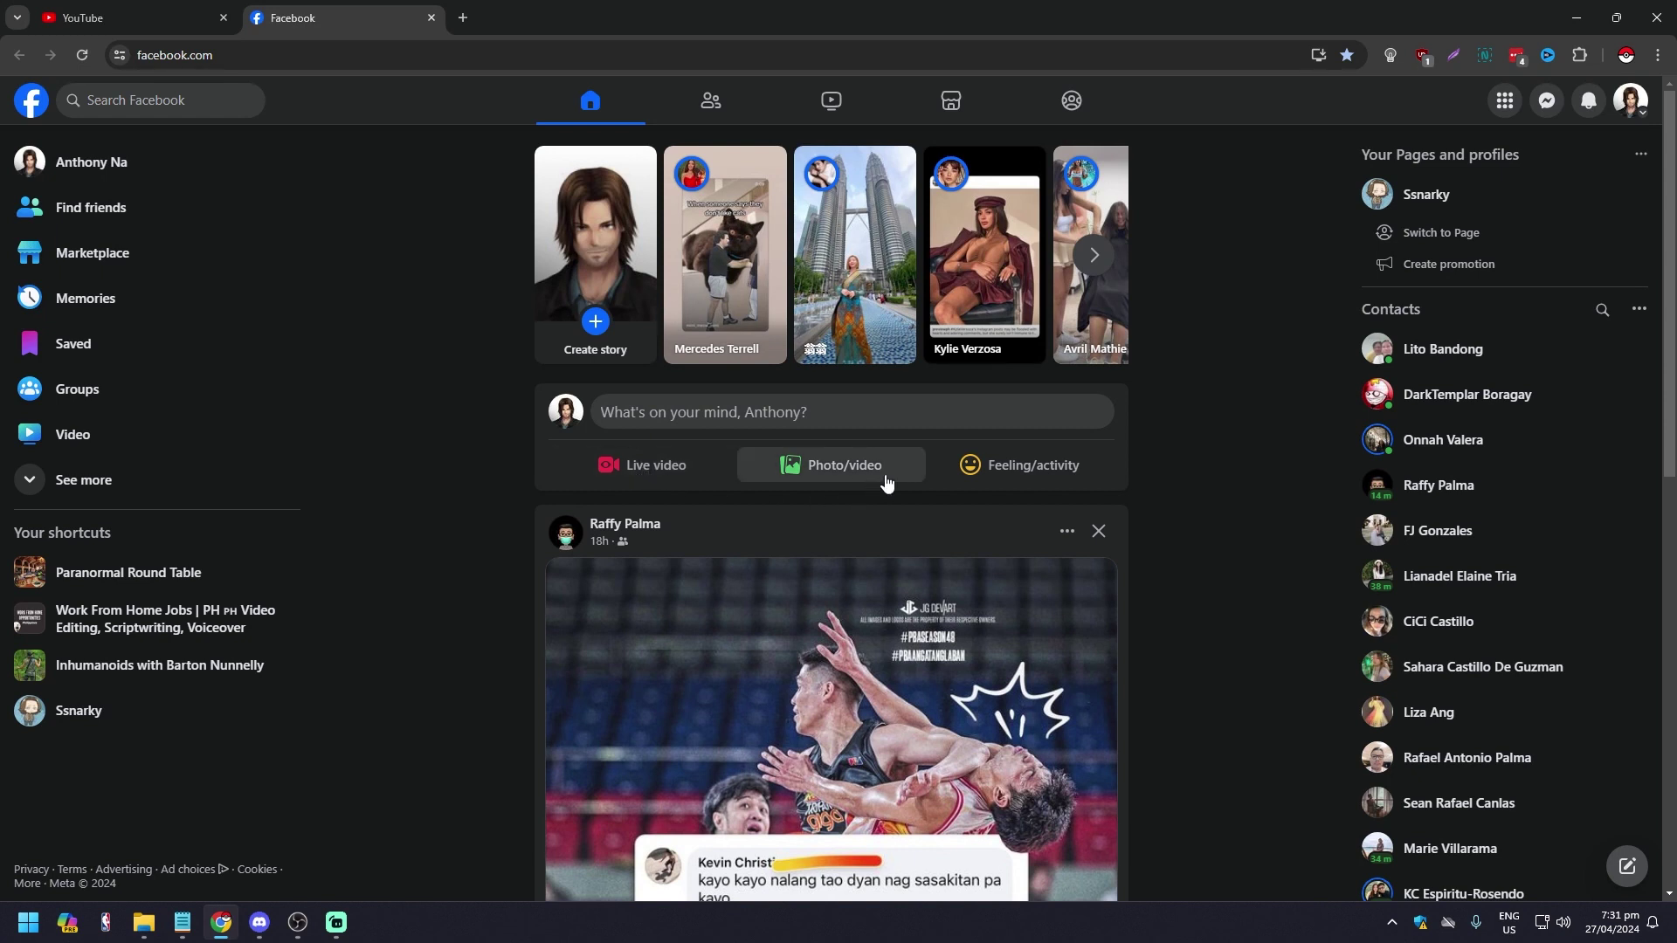
click(657, 469)
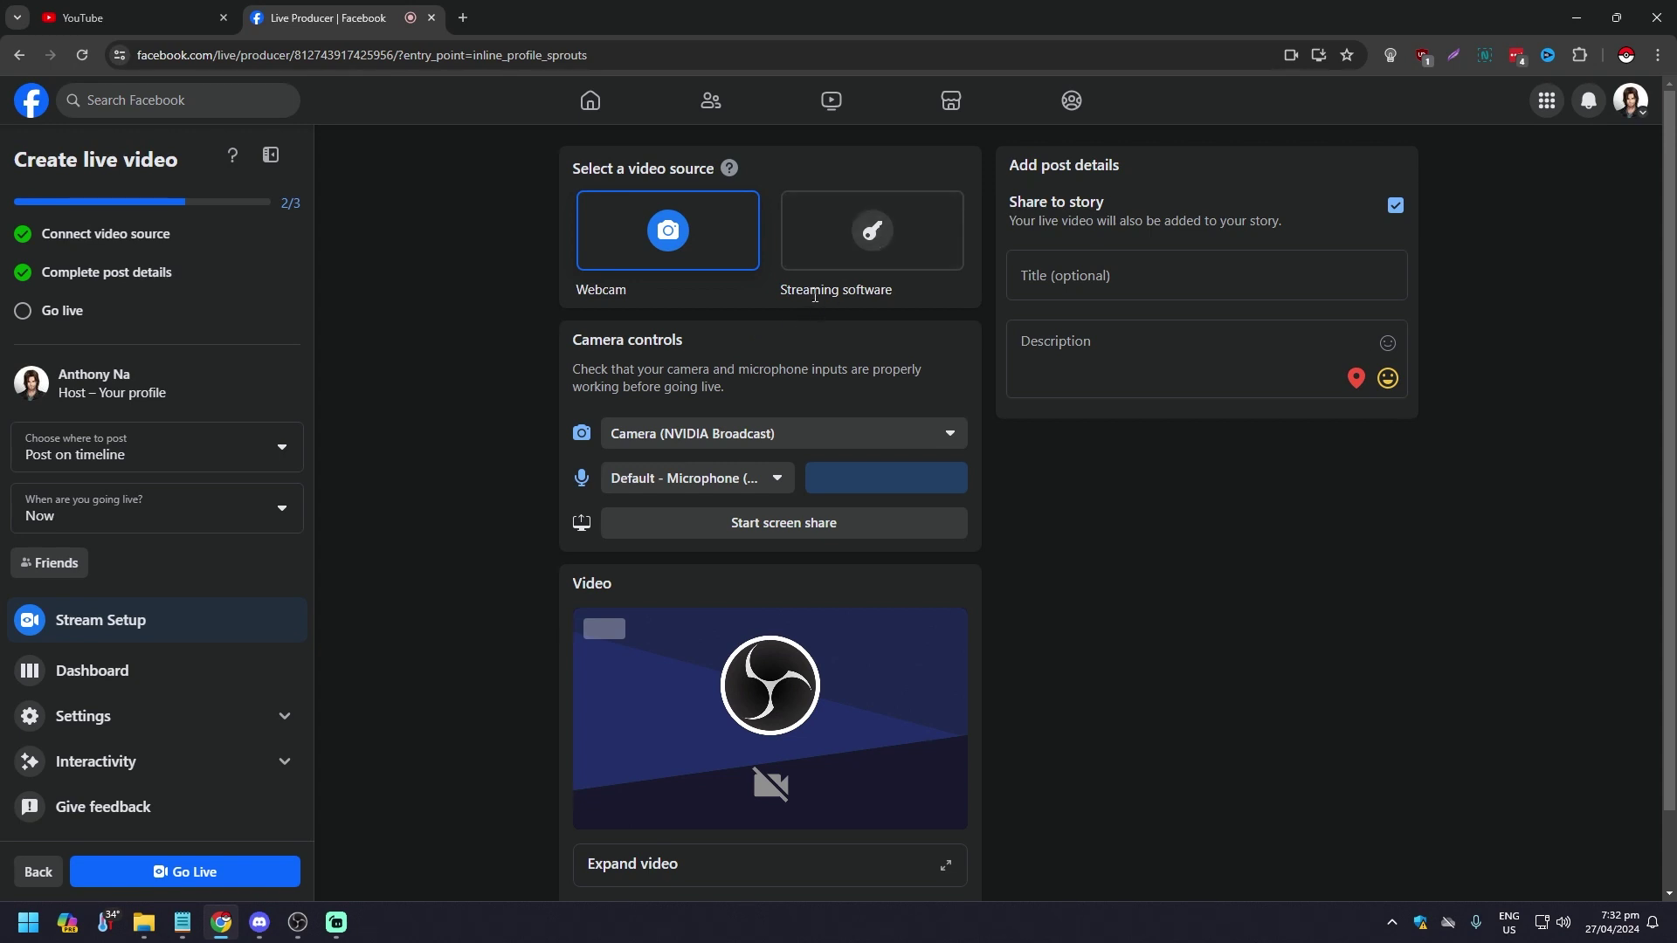
click(883, 243)
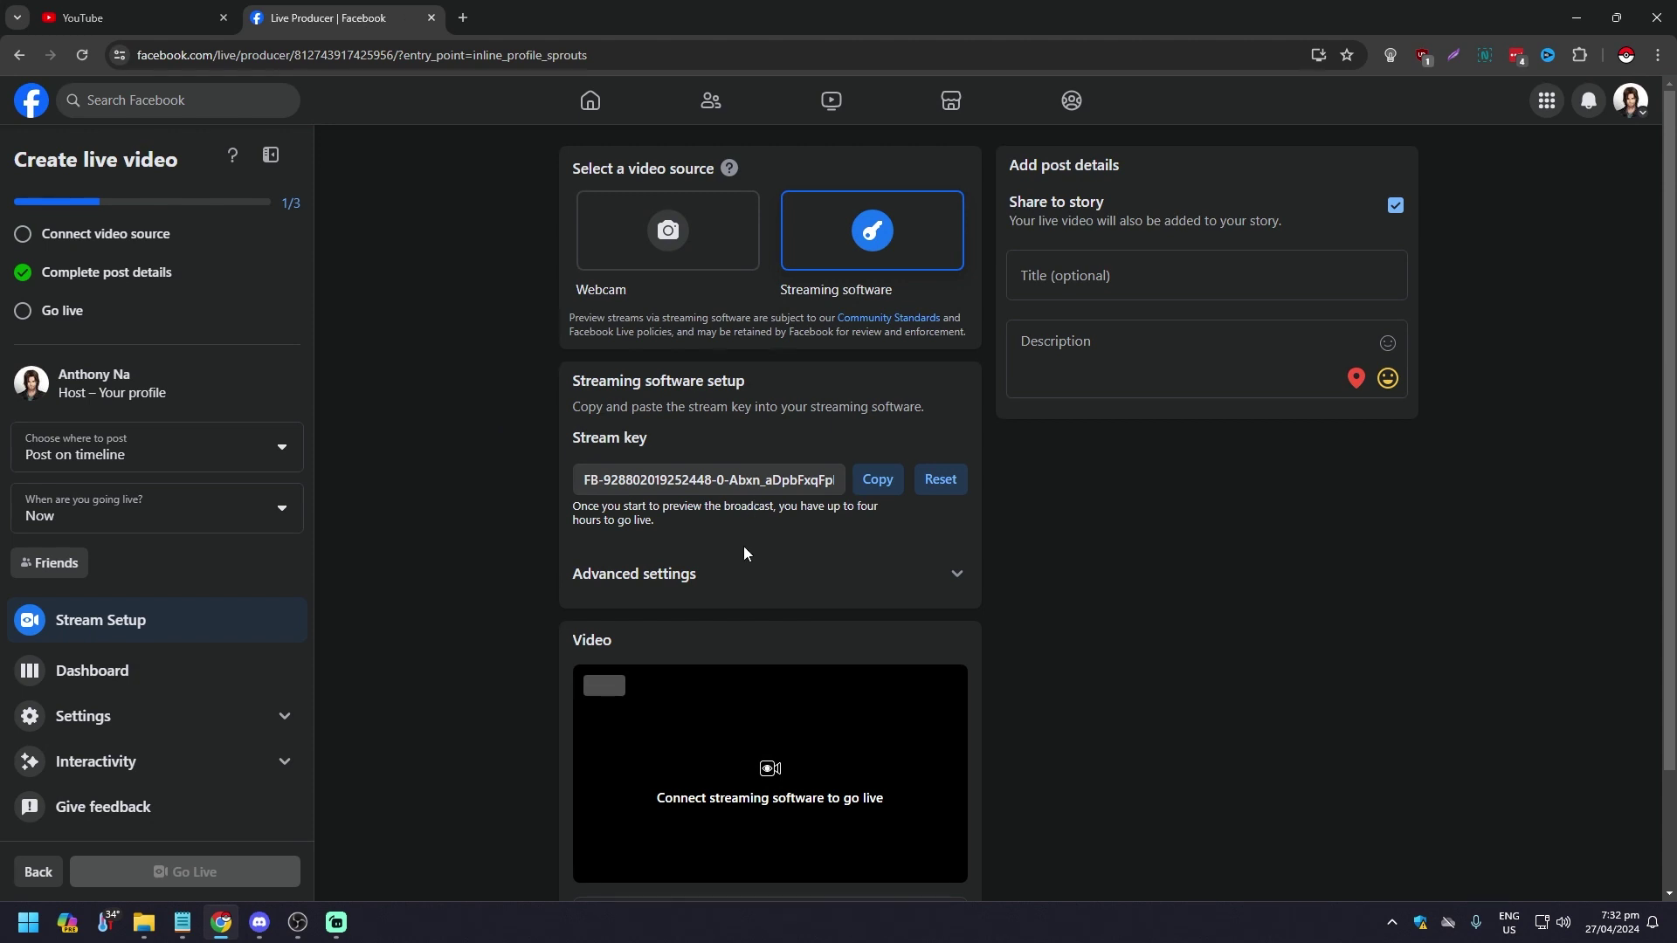
Copy the Facebook stream key and paste it into the new destination's Stream Key field in Streamlabs Desktop
click(878, 479)
mouse_move(336, 919)
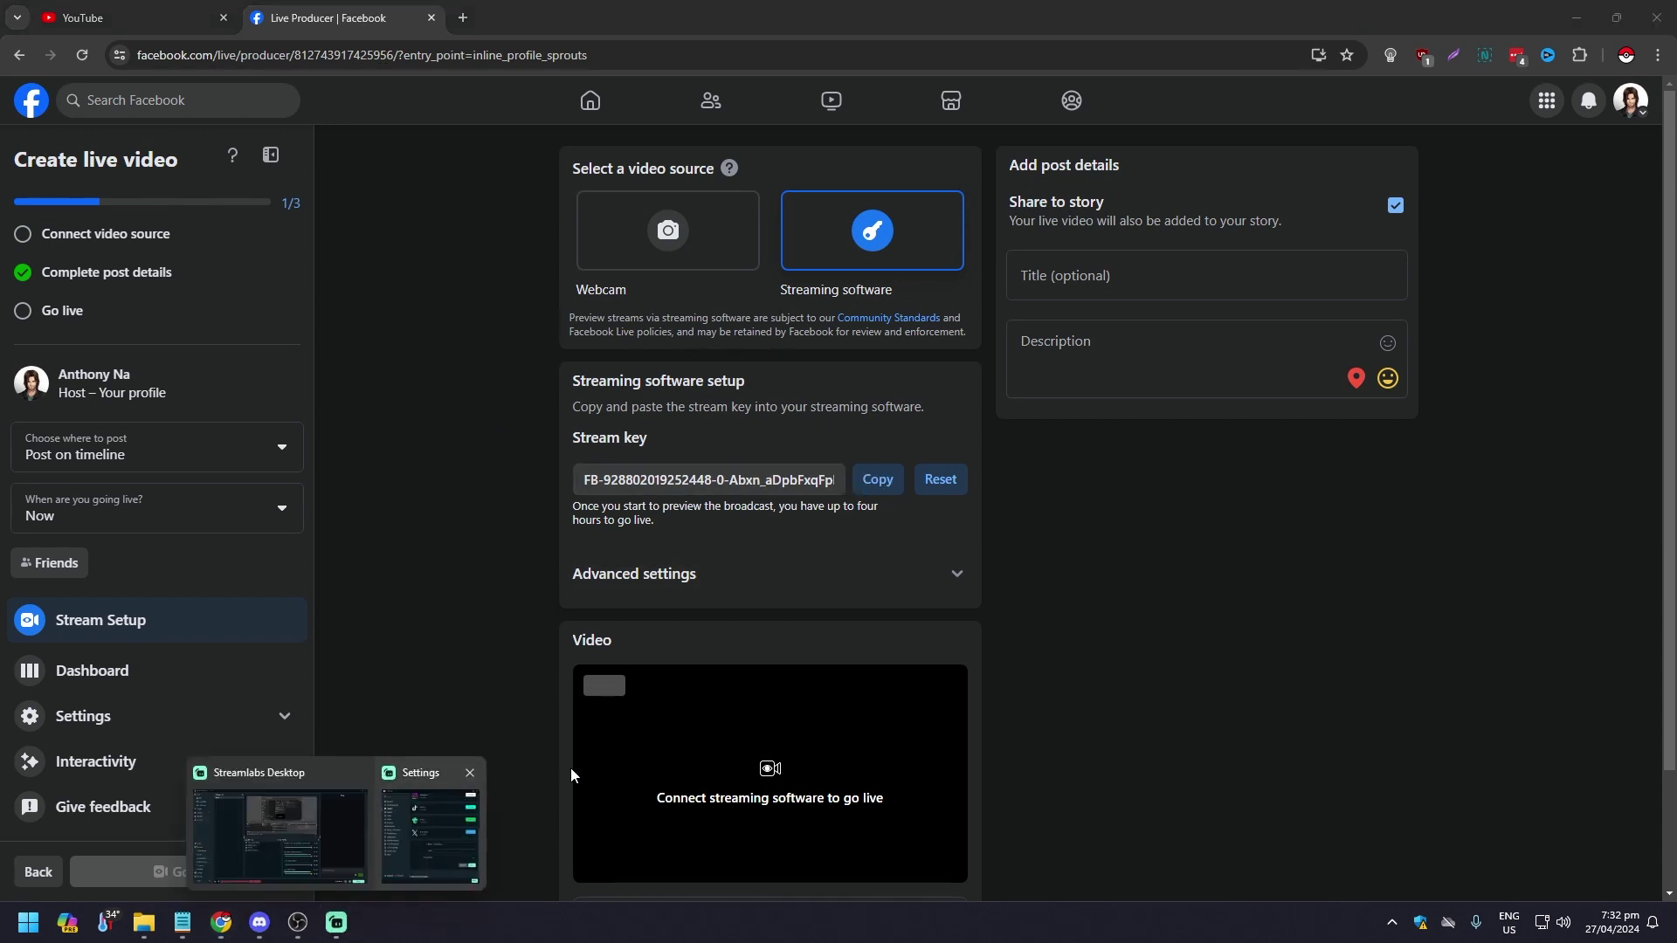
click(465, 815)
click(903, 607)
key(ctrl+v)
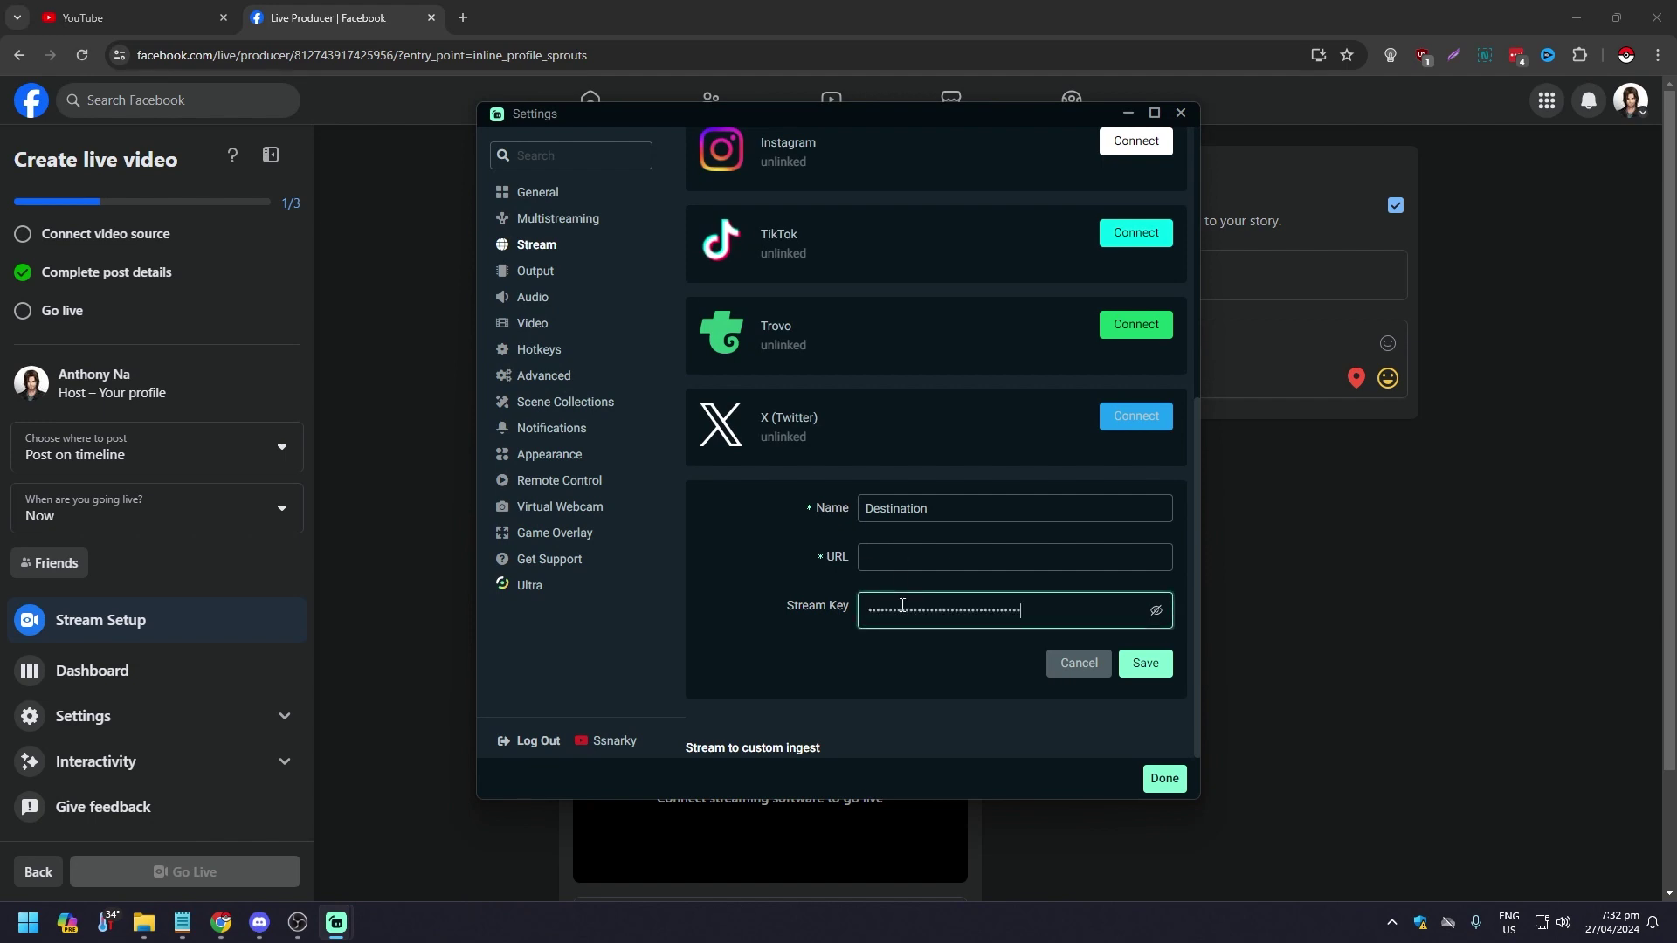
Copy the server URL from Facebook's advanced streaming settings and paste it into the destination's URL field in Streamlabs Desktop
mouse_move(221, 923)
click(332, 839)
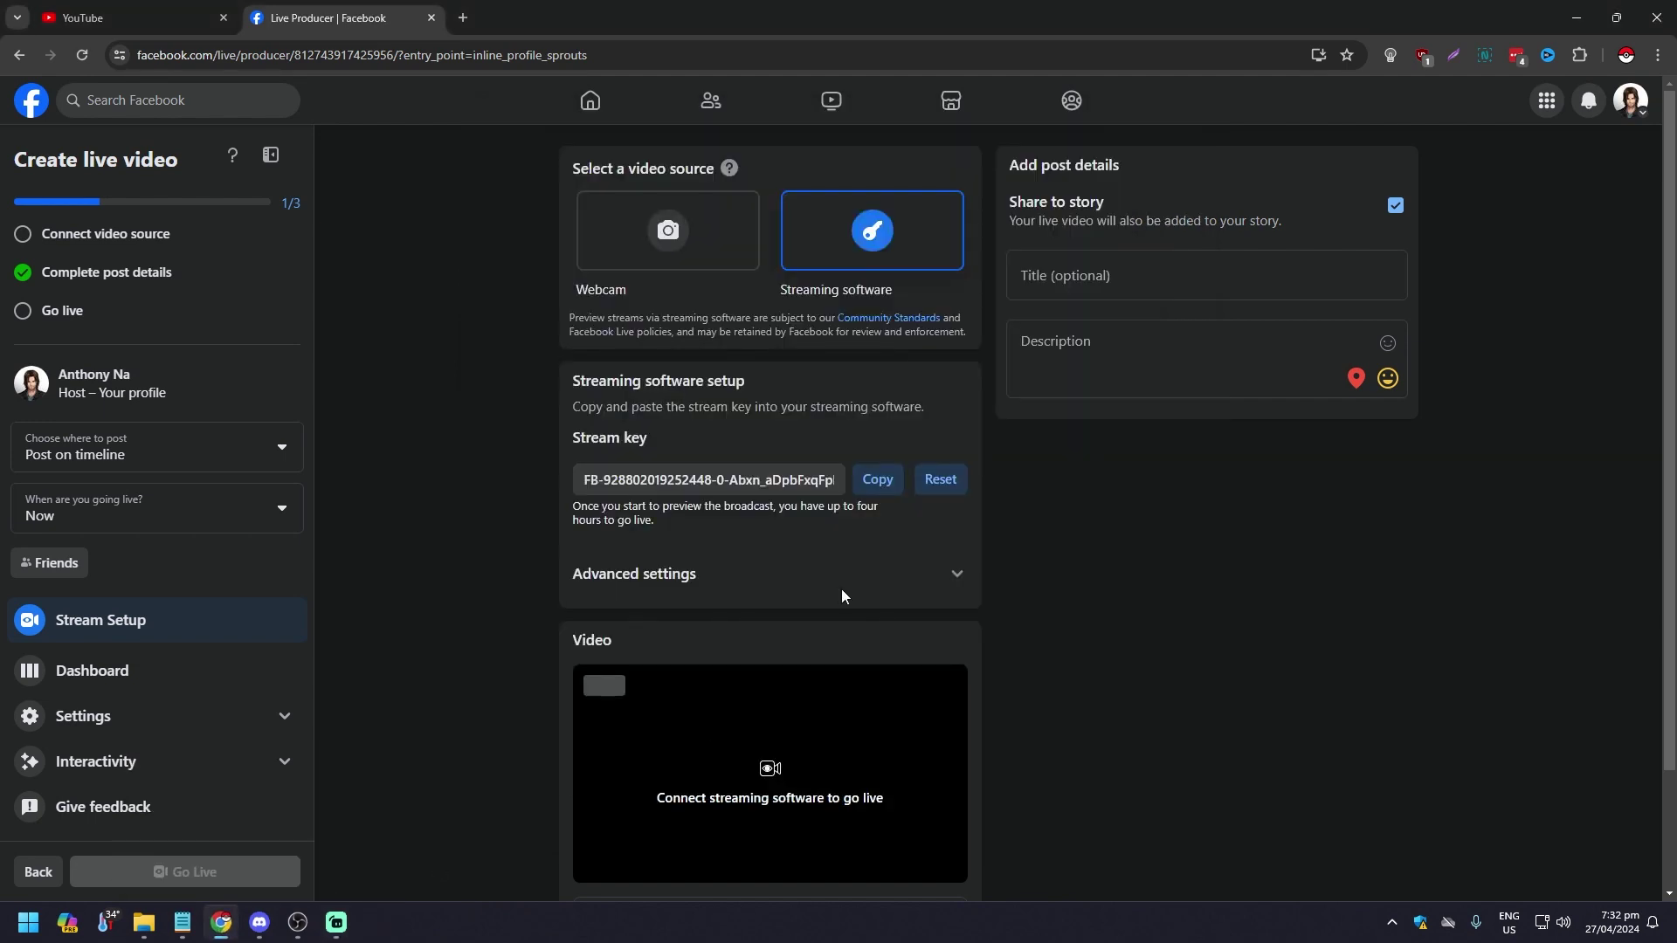
click(795, 568)
scroll(433, 566, down, 2)
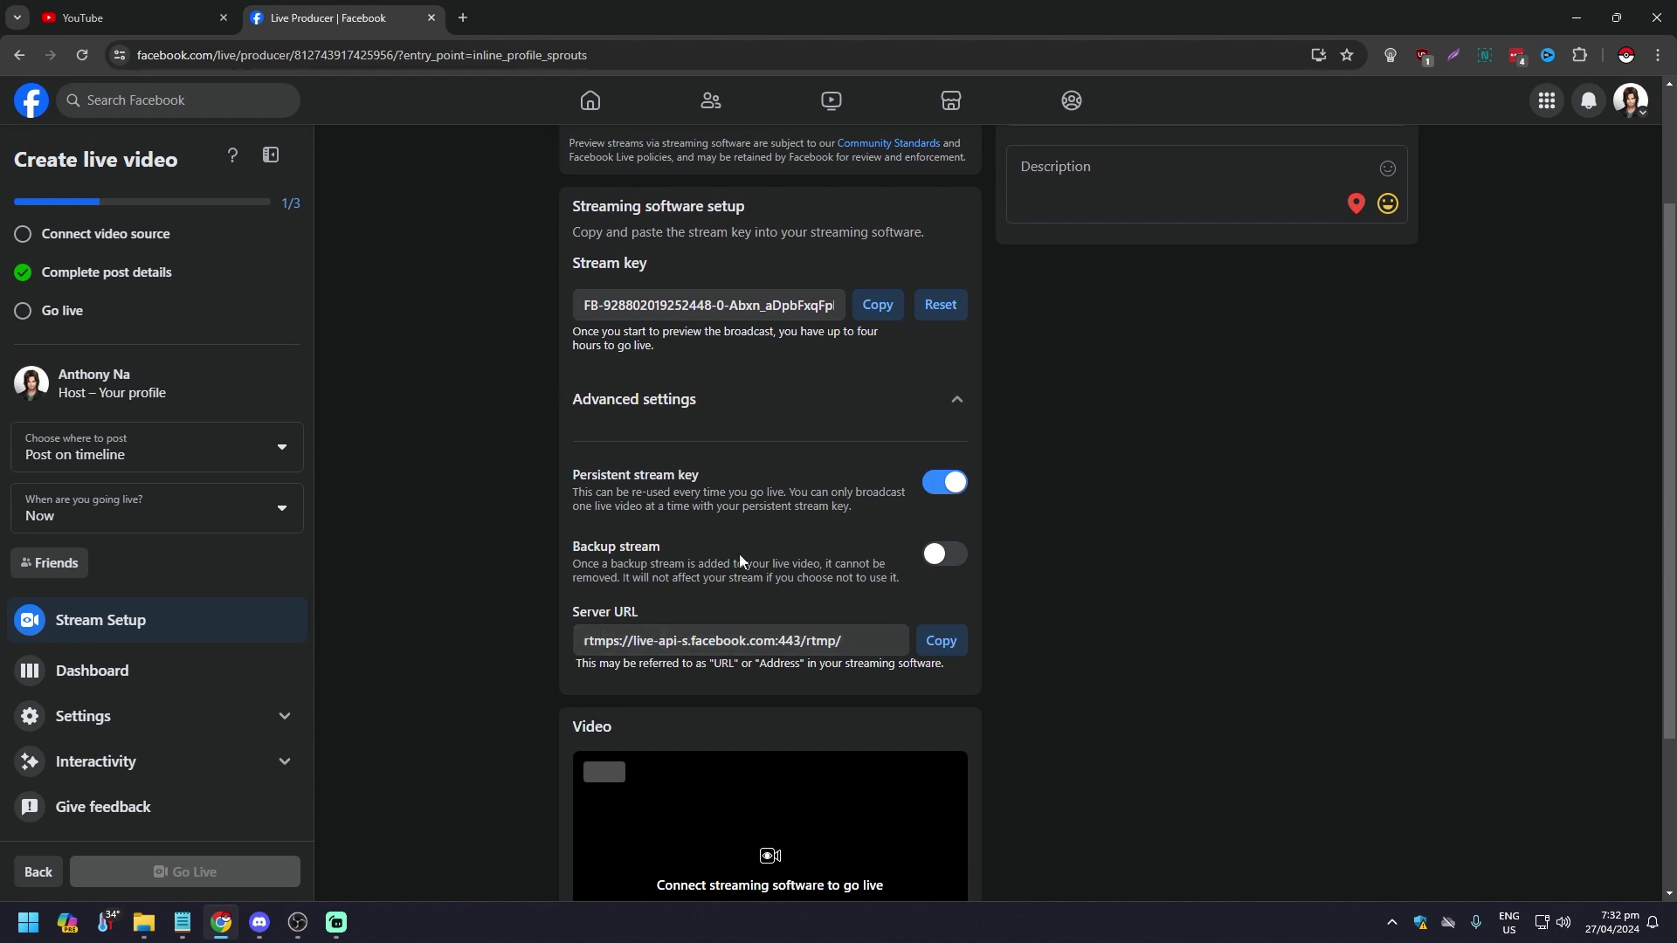
click(956, 399)
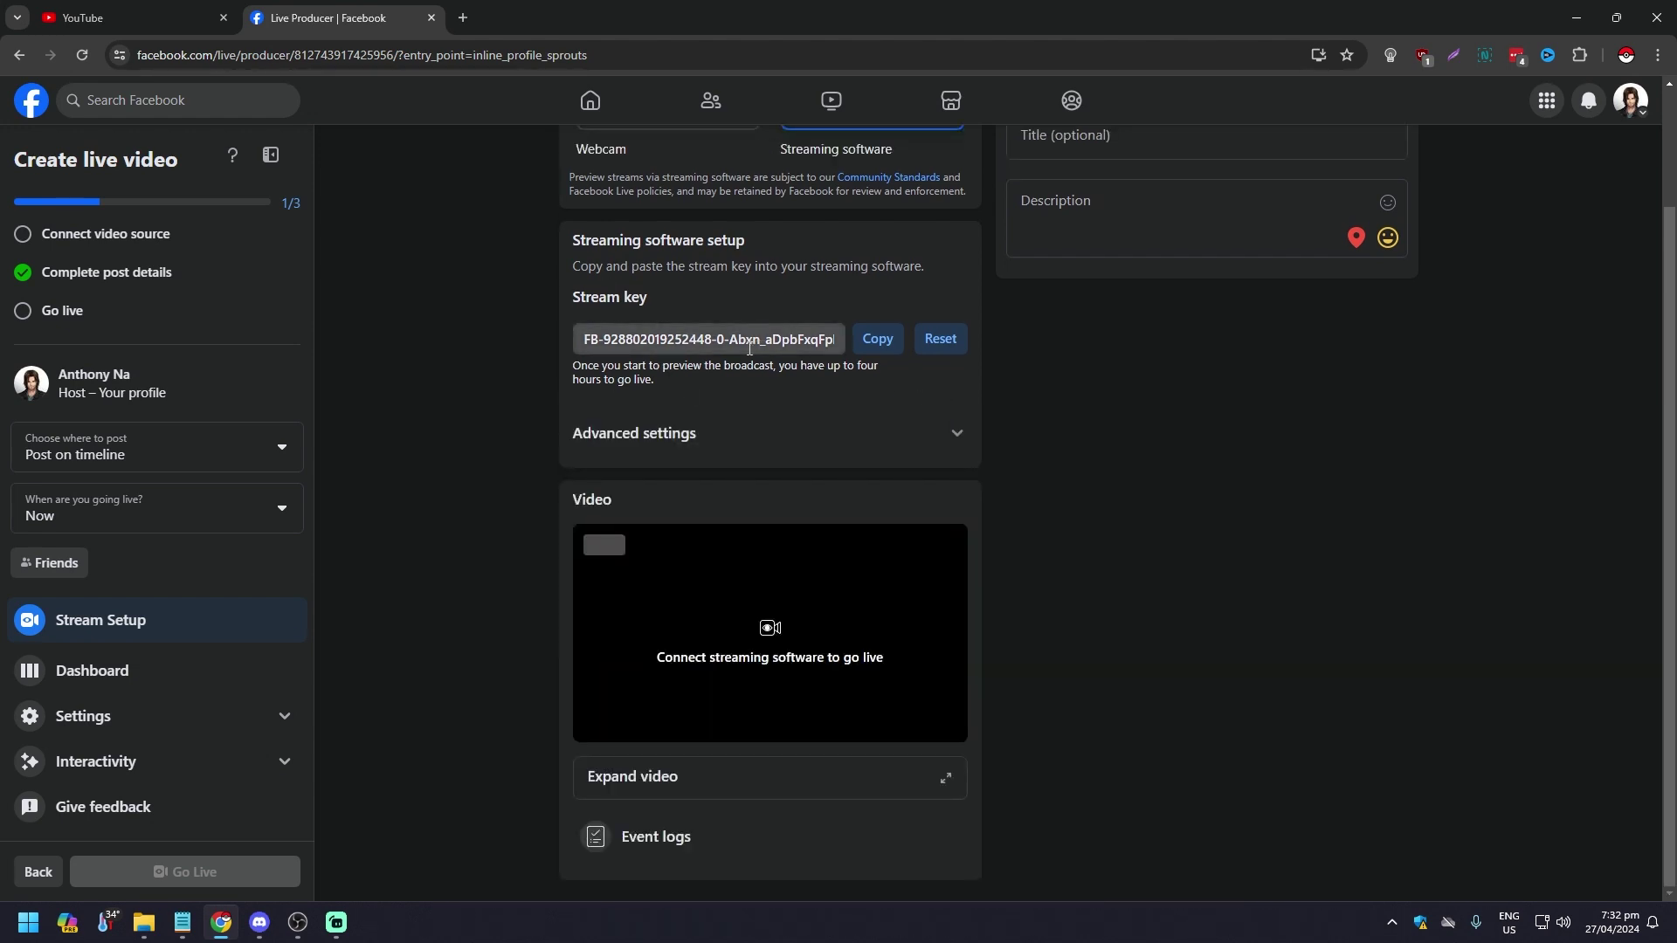
click(900, 437)
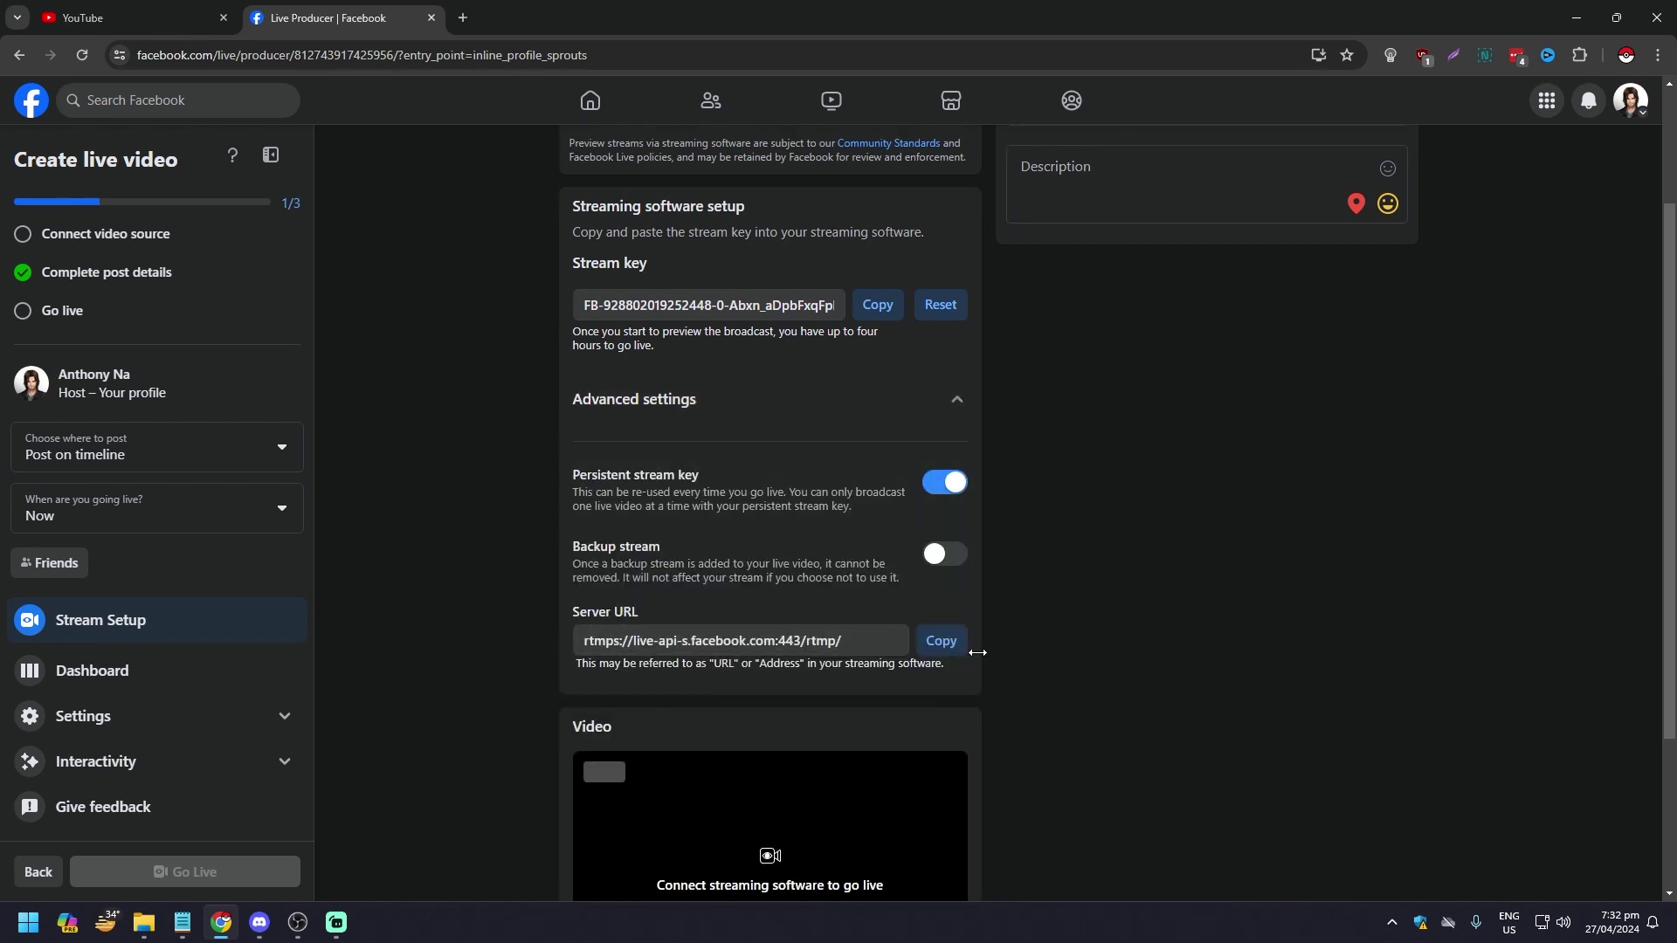
click(944, 647)
mouse_move(358, 904)
click(449, 839)
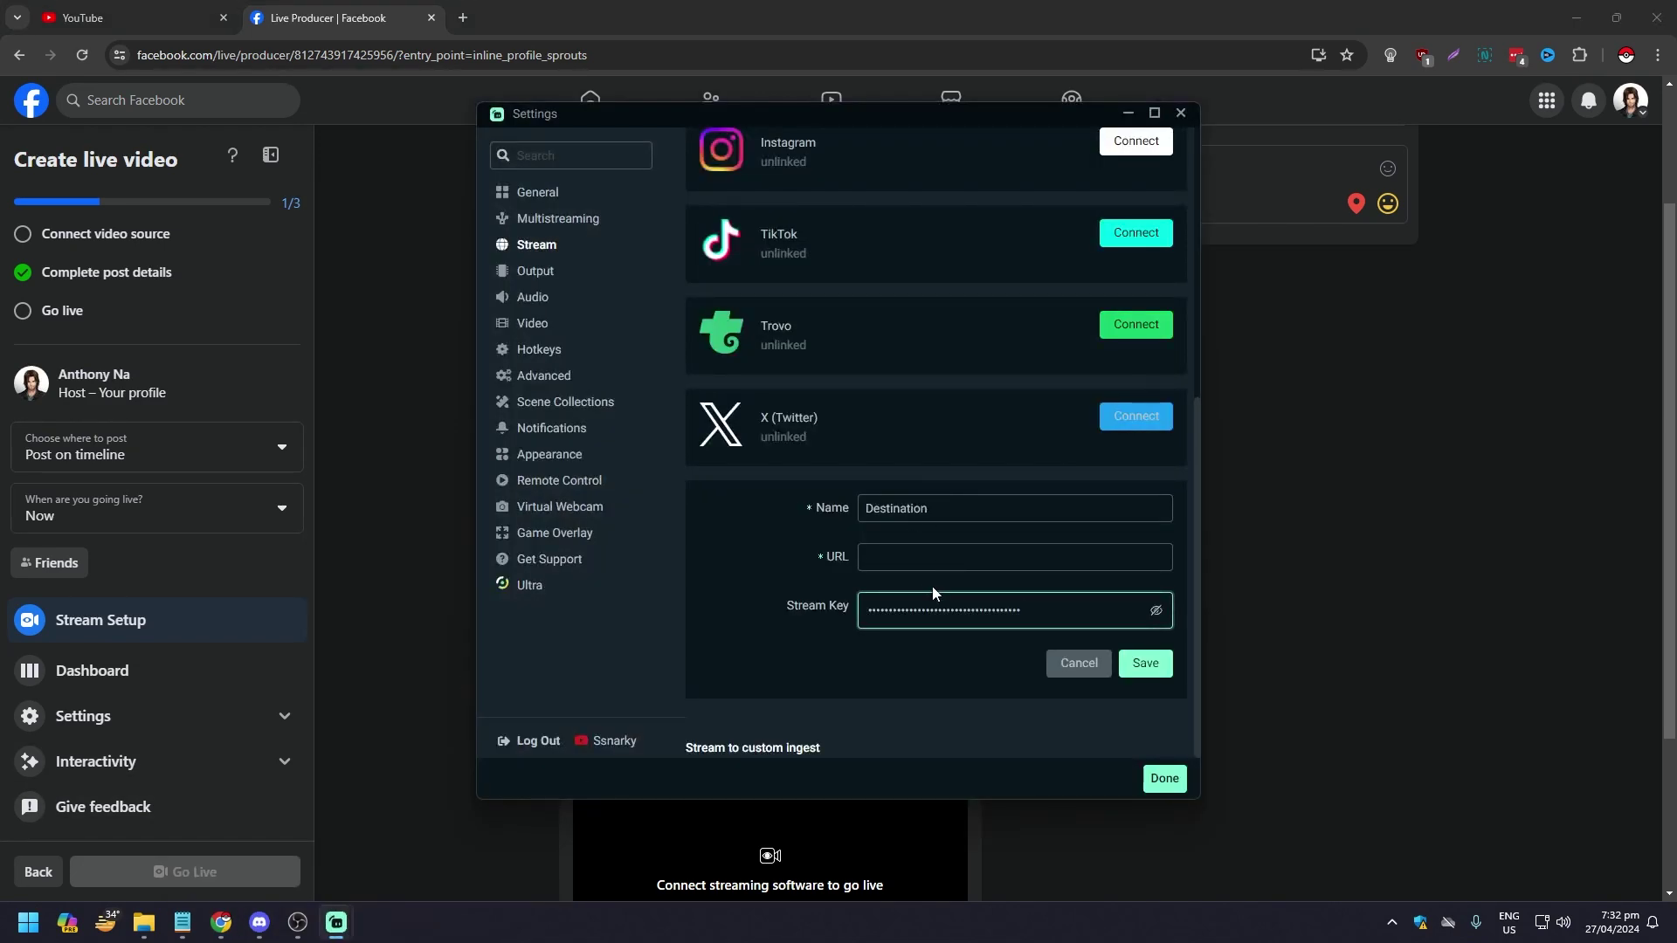
click(927, 559)
key(ctrl+v)
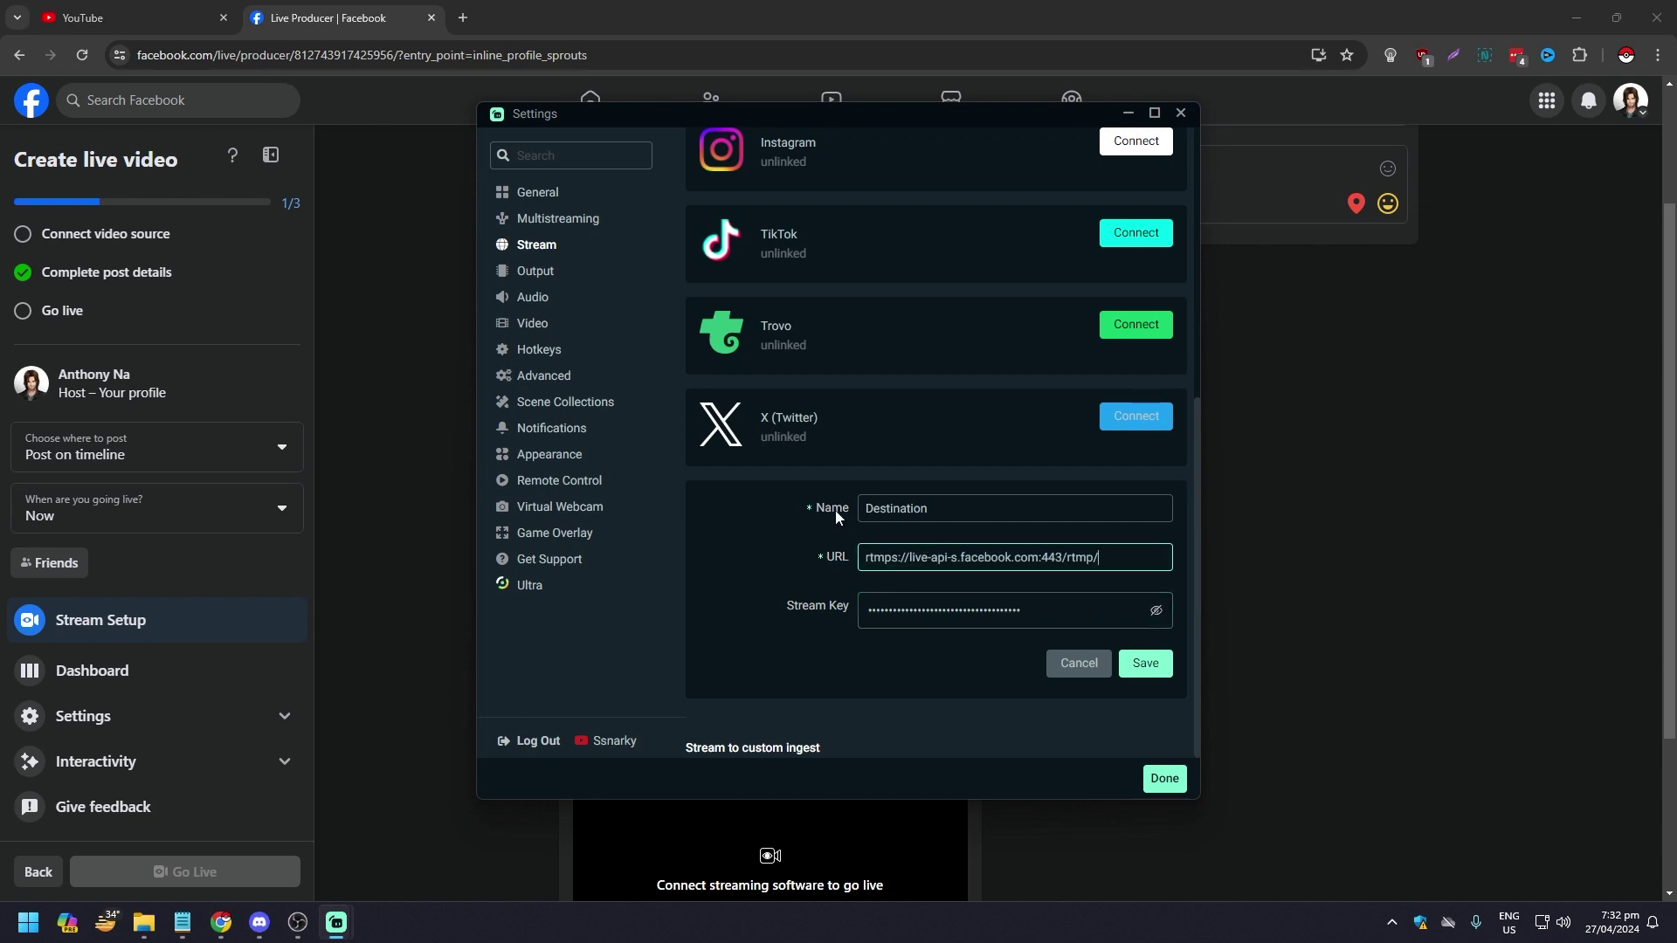
Name the destination Facebook, save it and close the settings
double_click(927, 507)
text(Facebook)
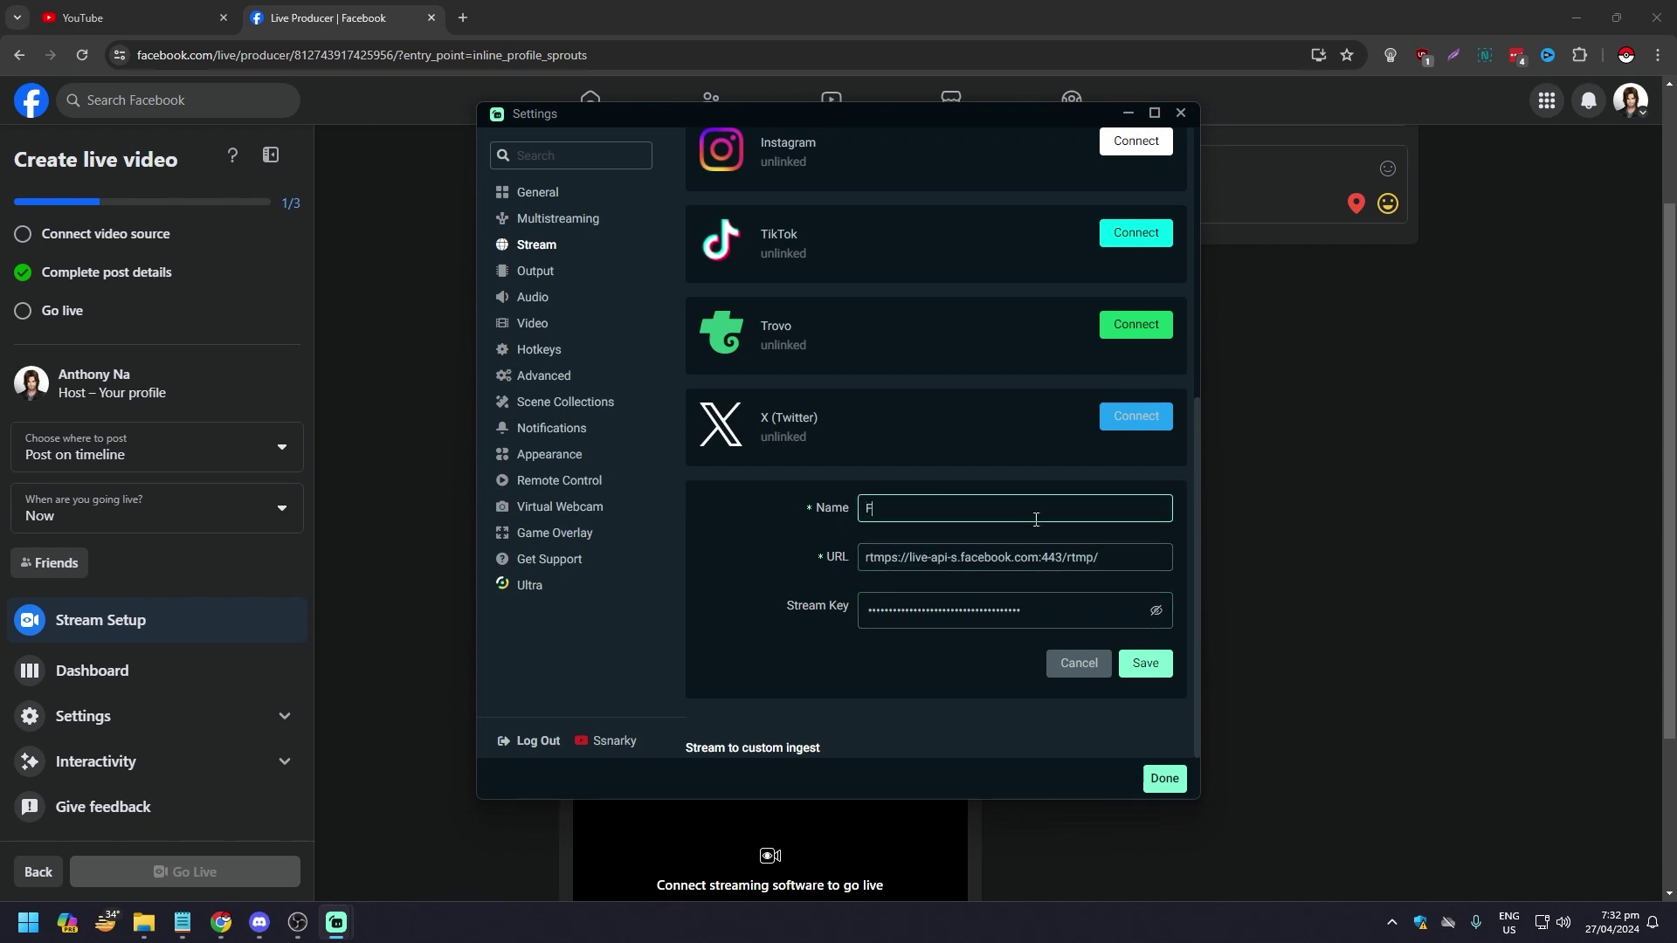
click(1144, 665)
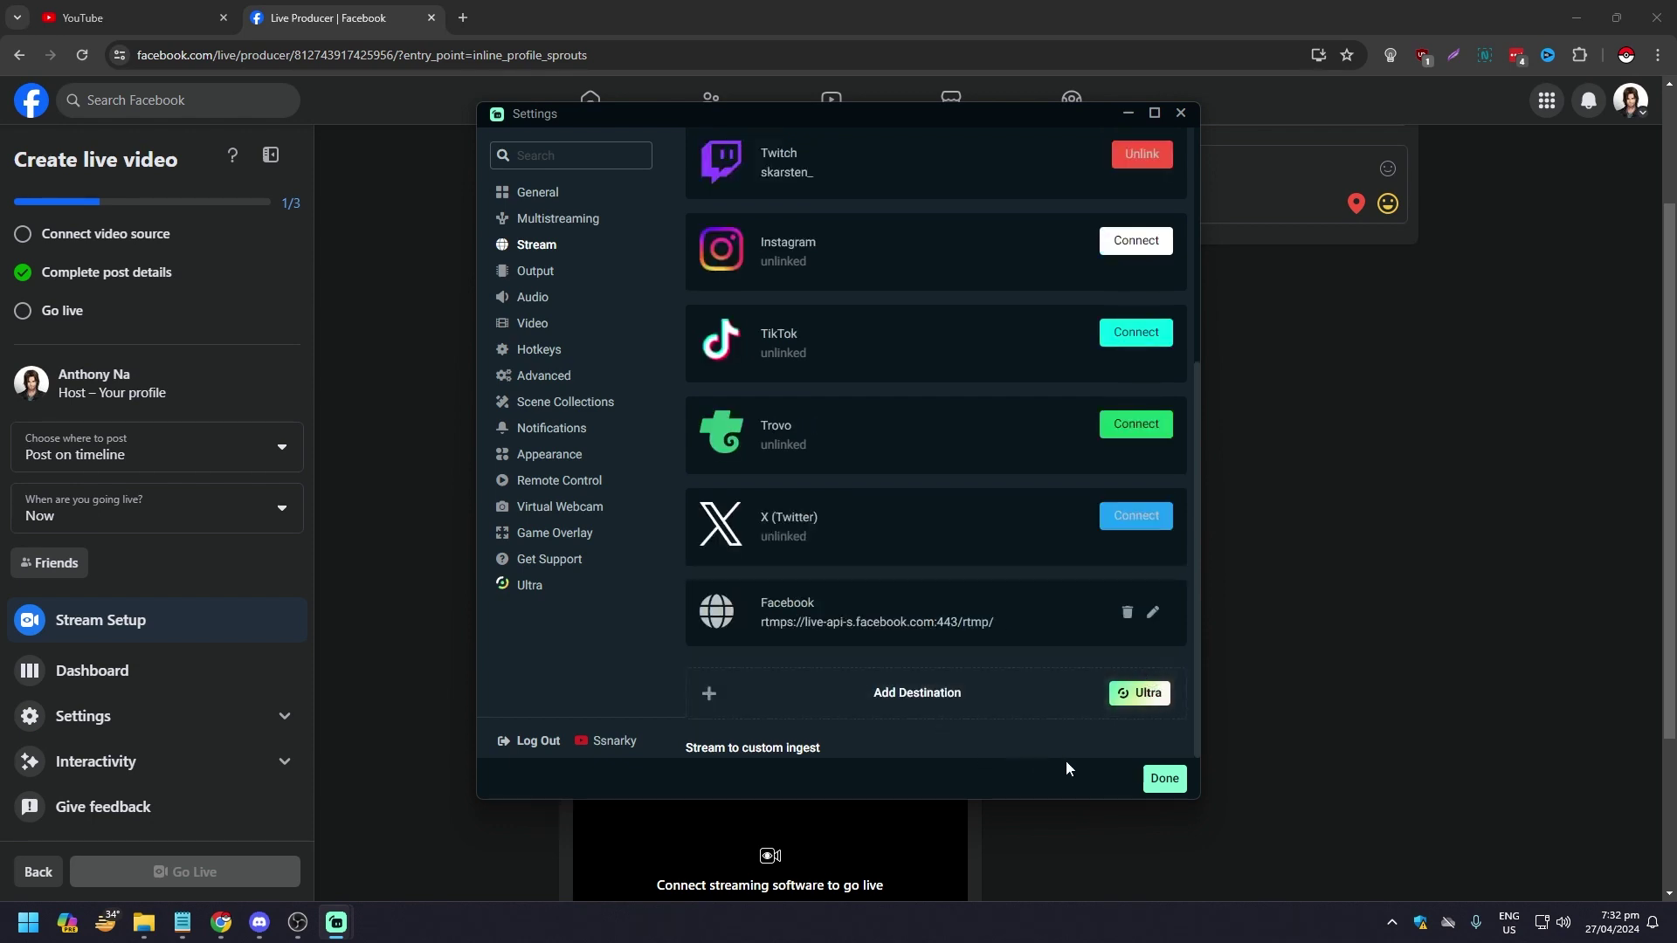
click(1162, 778)
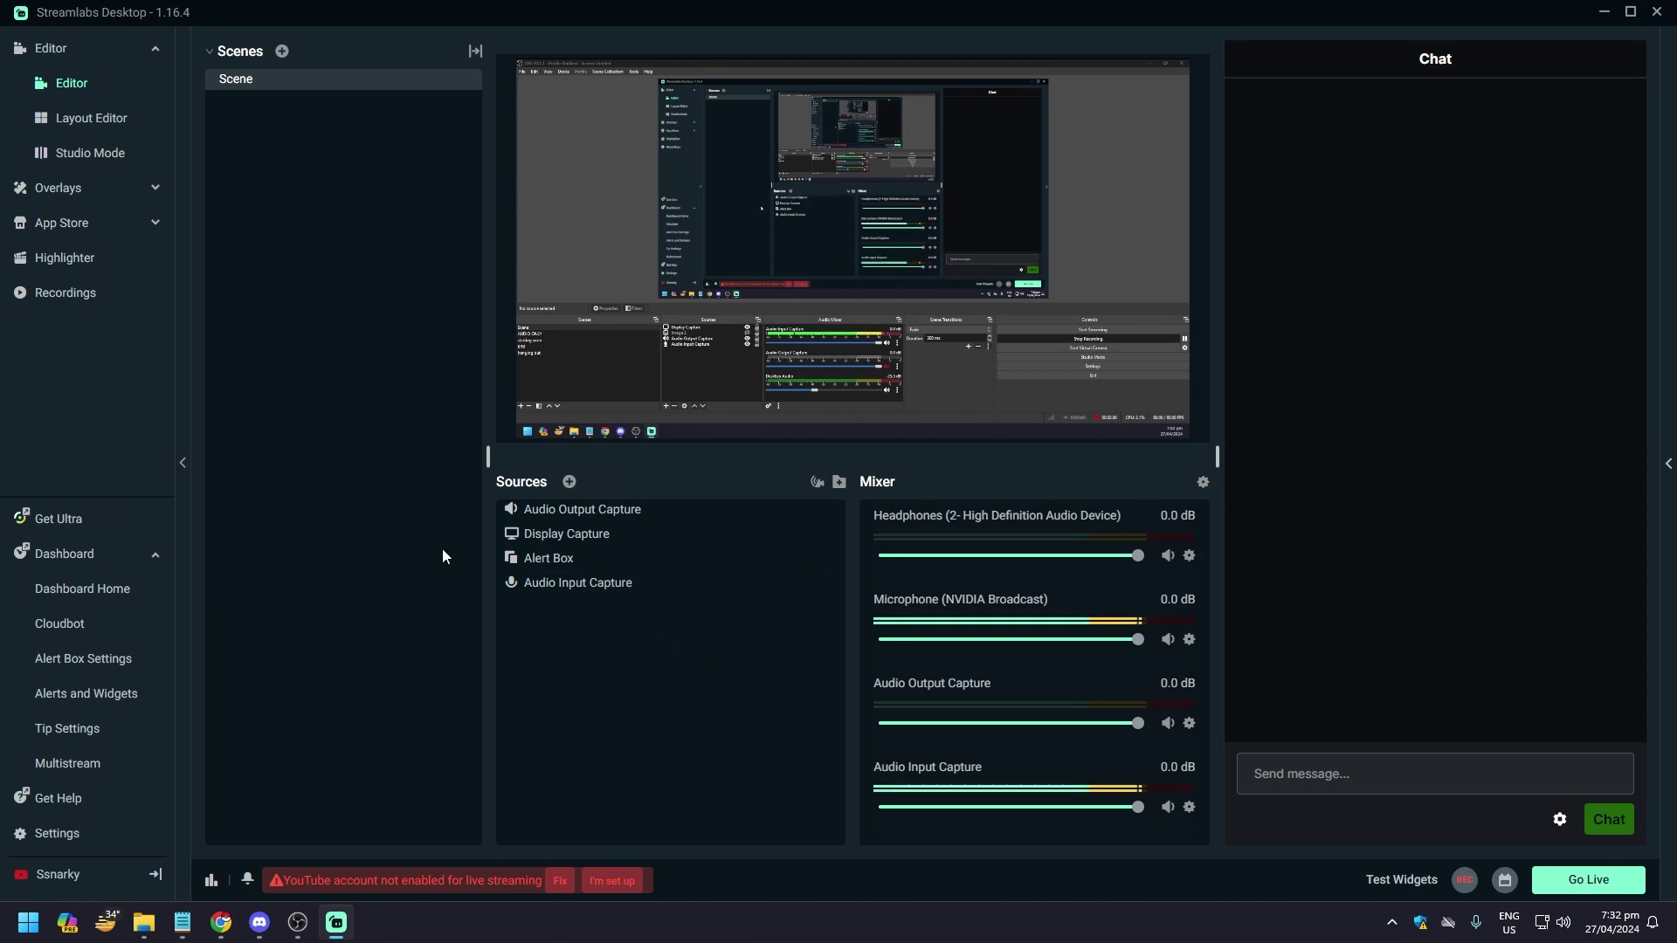
Switch to the Facebook live setup page and check its stream setup and video preview
click(214, 927)
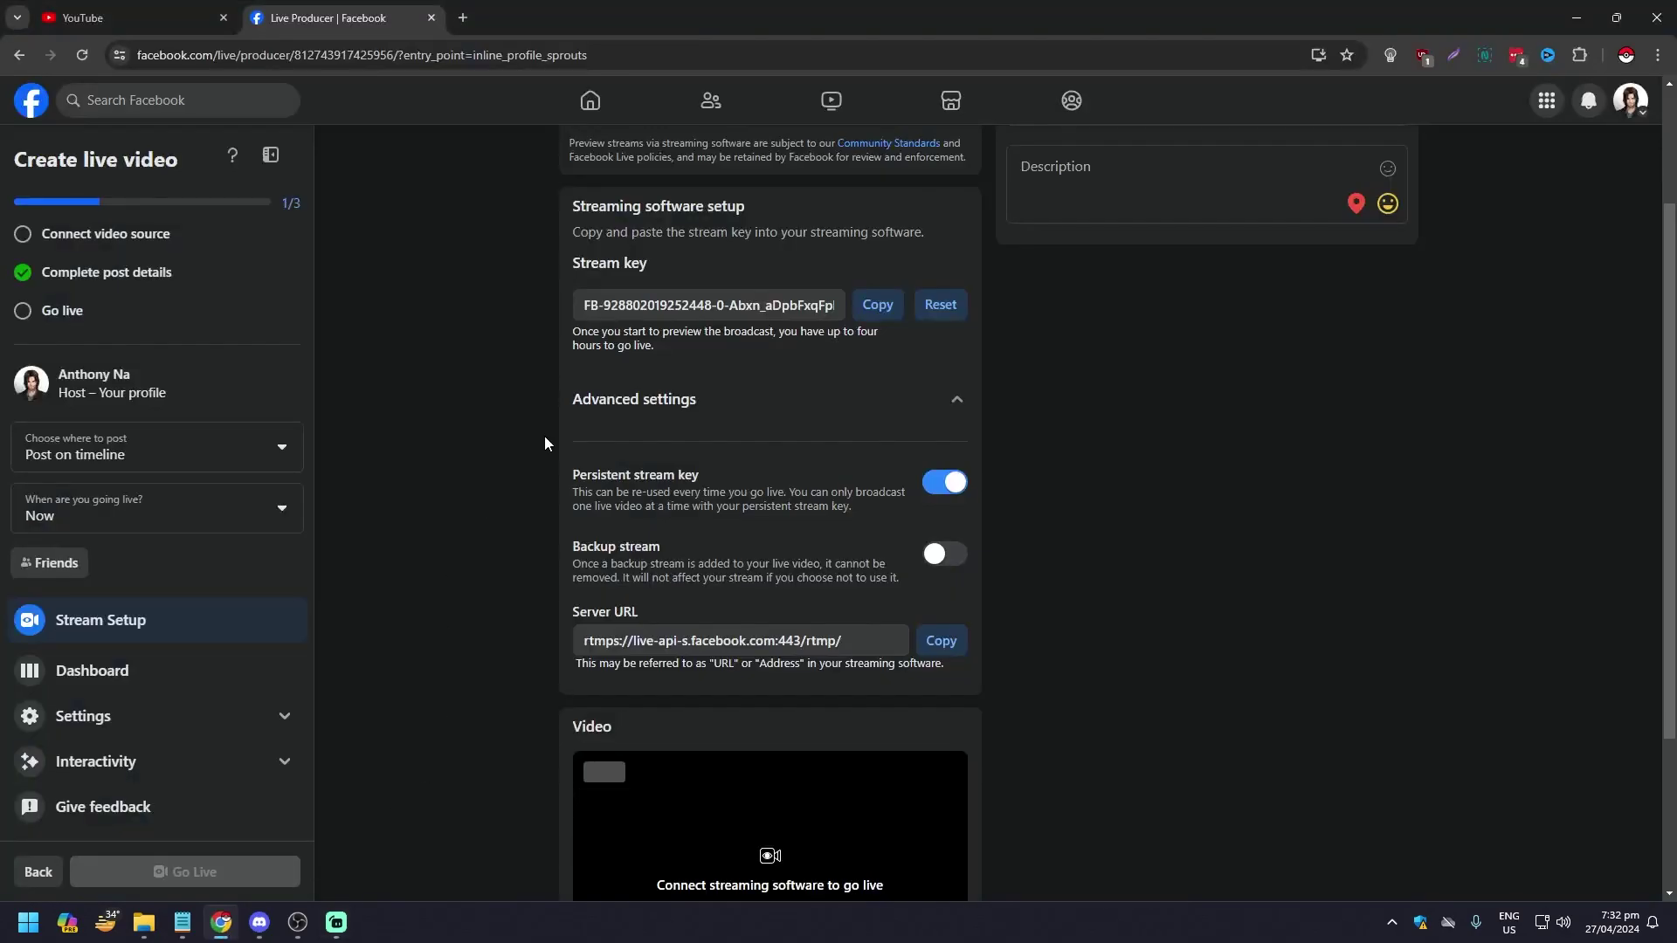
scroll(524, 576, up, 2)
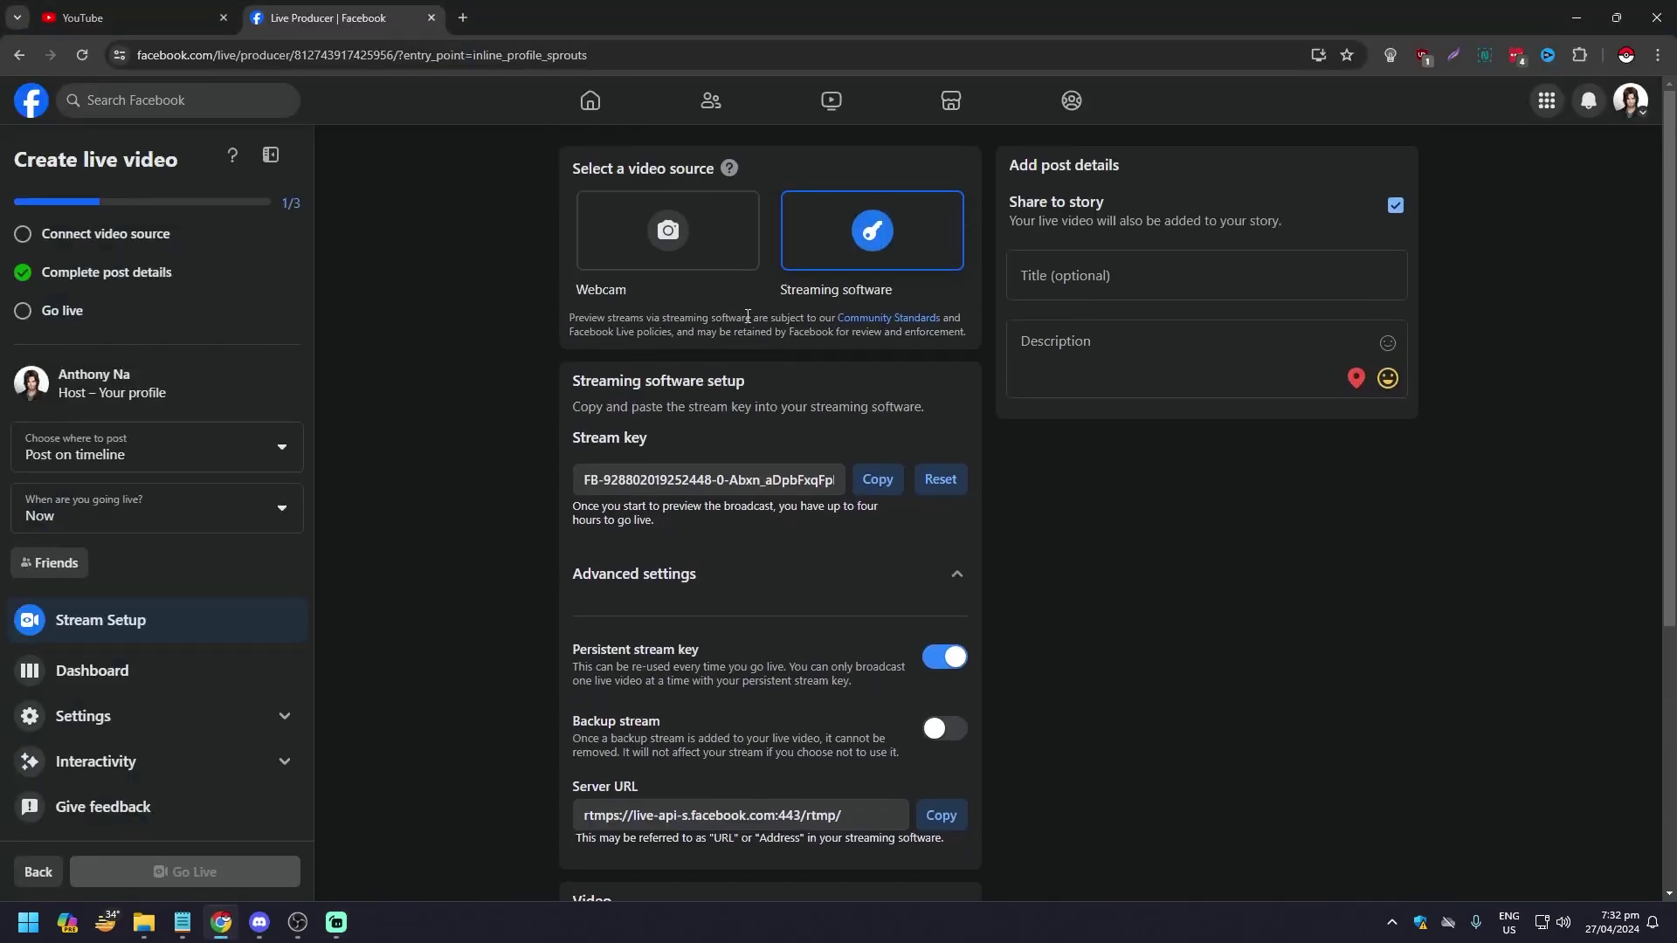
scroll(562, 619, down, 5)
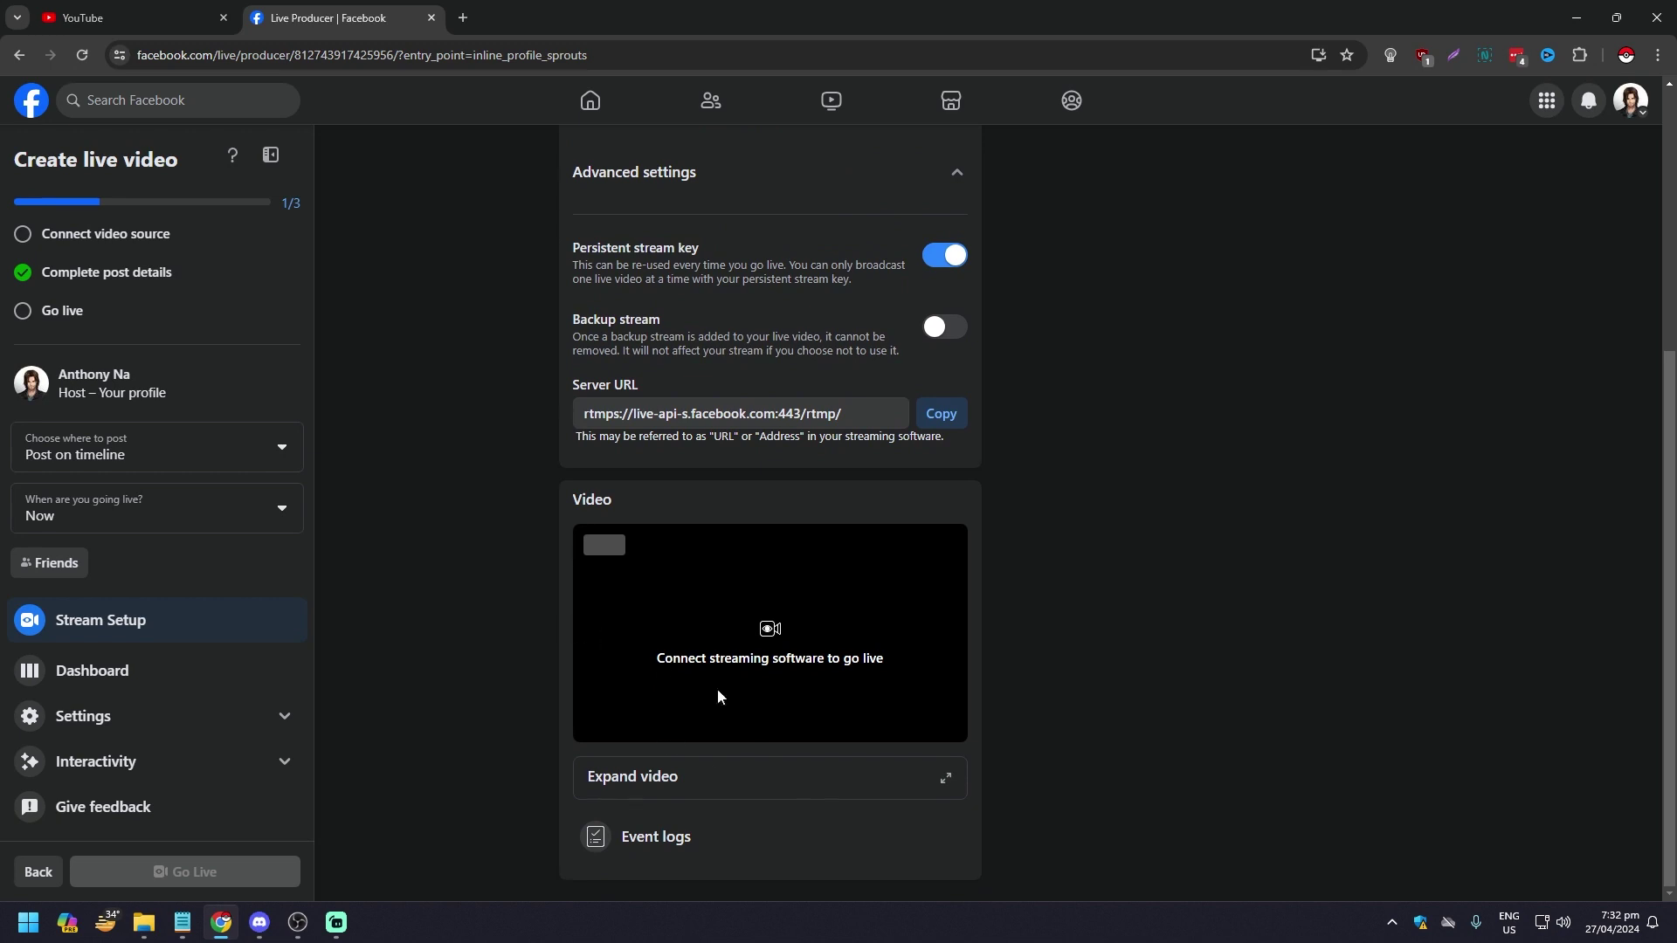
Switch to Streamlabs Desktop and review the Audio Output Capture, Display Capture and Audio Input Capture sources
click(349, 922)
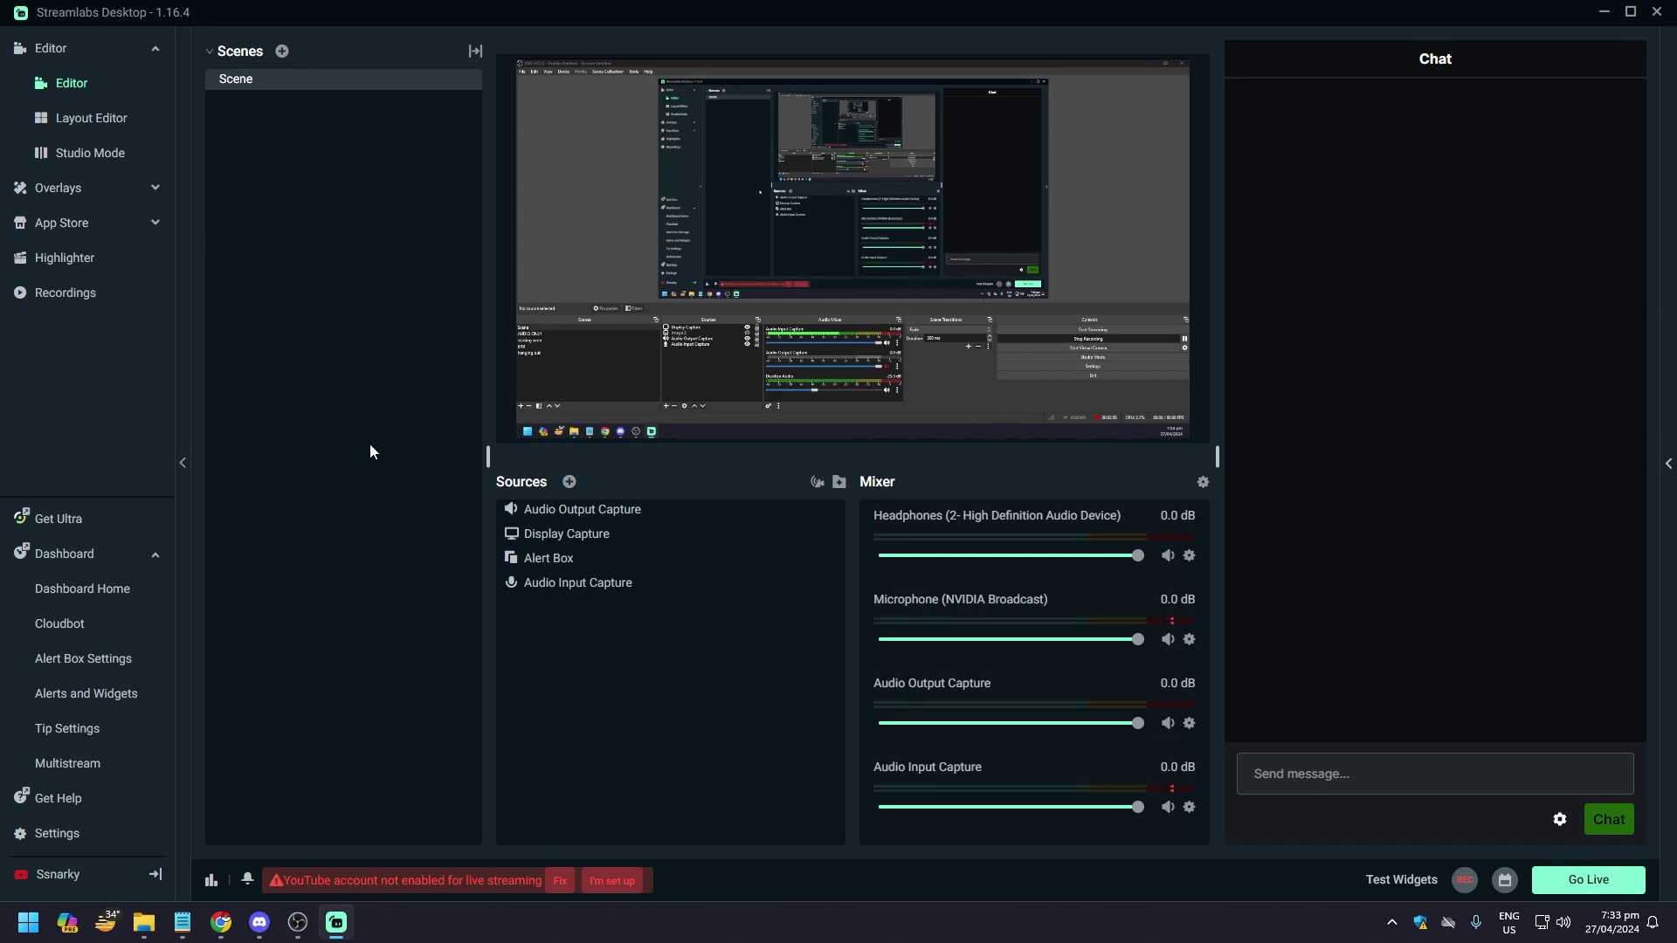
click(622, 514)
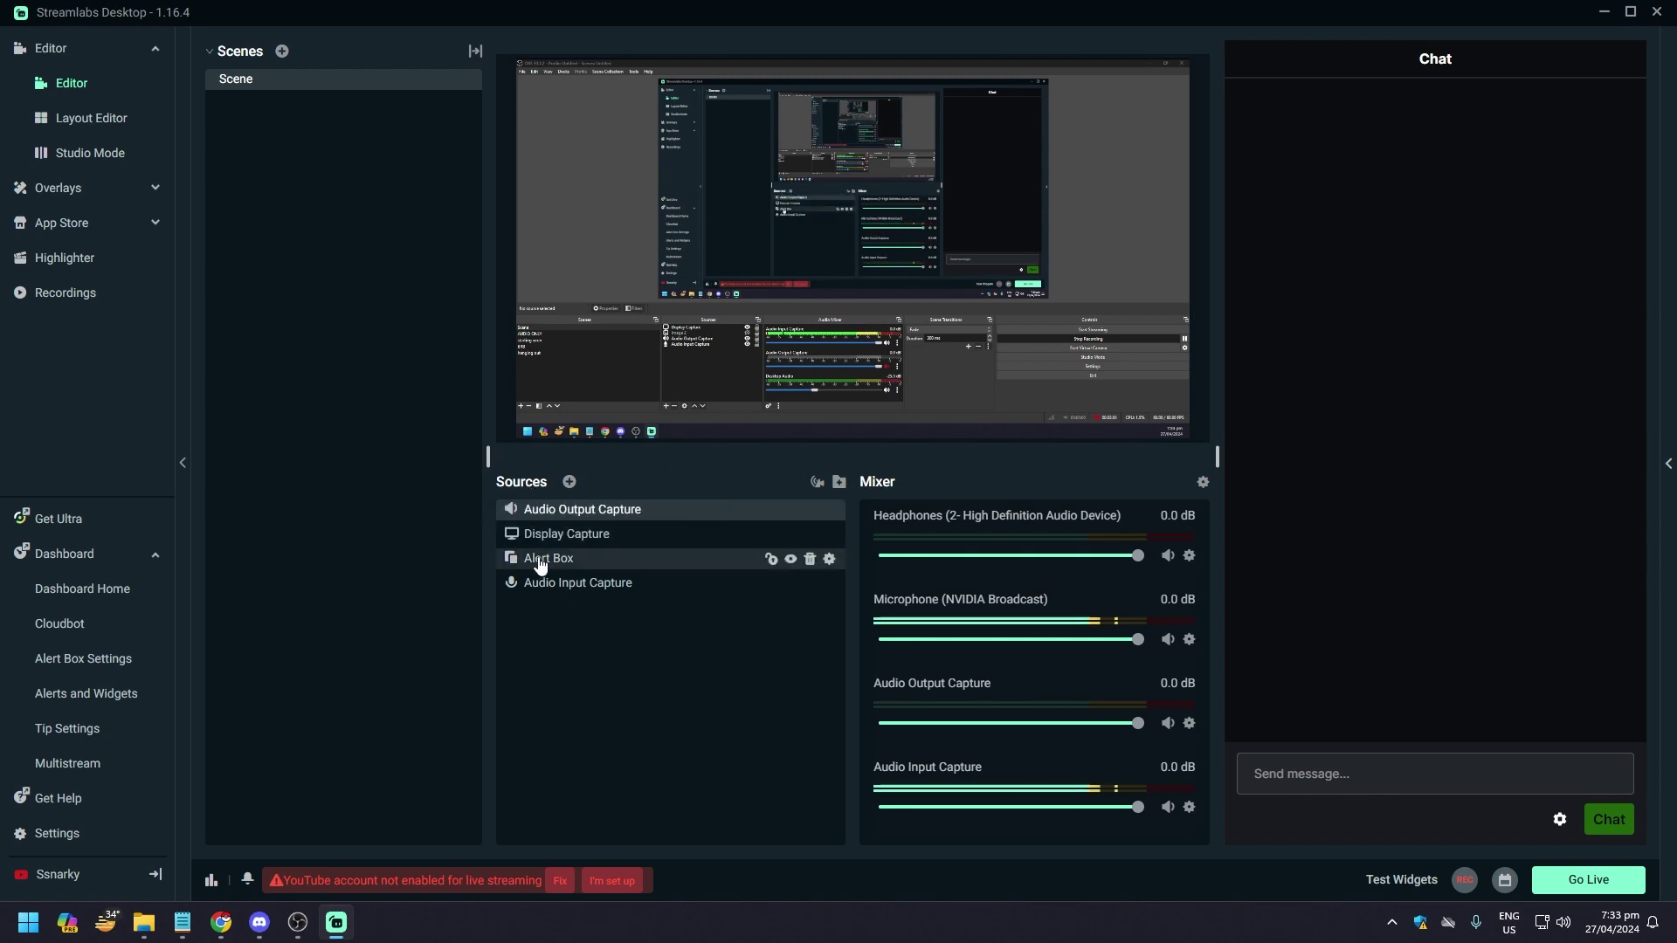
click(601, 537)
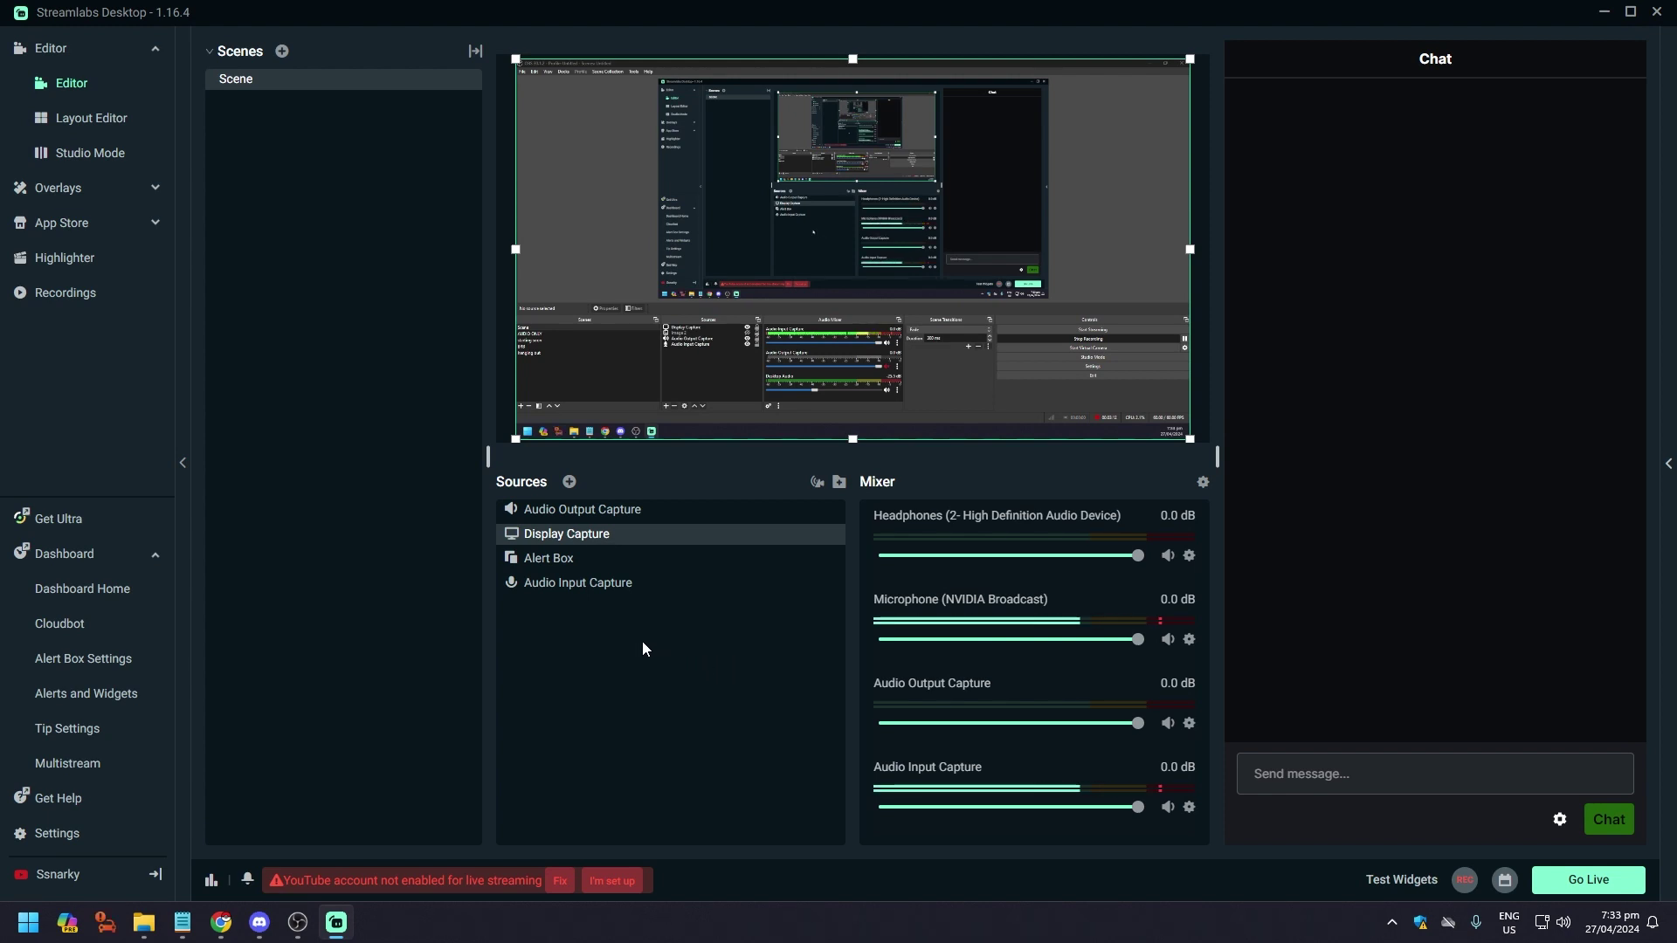
click(586, 591)
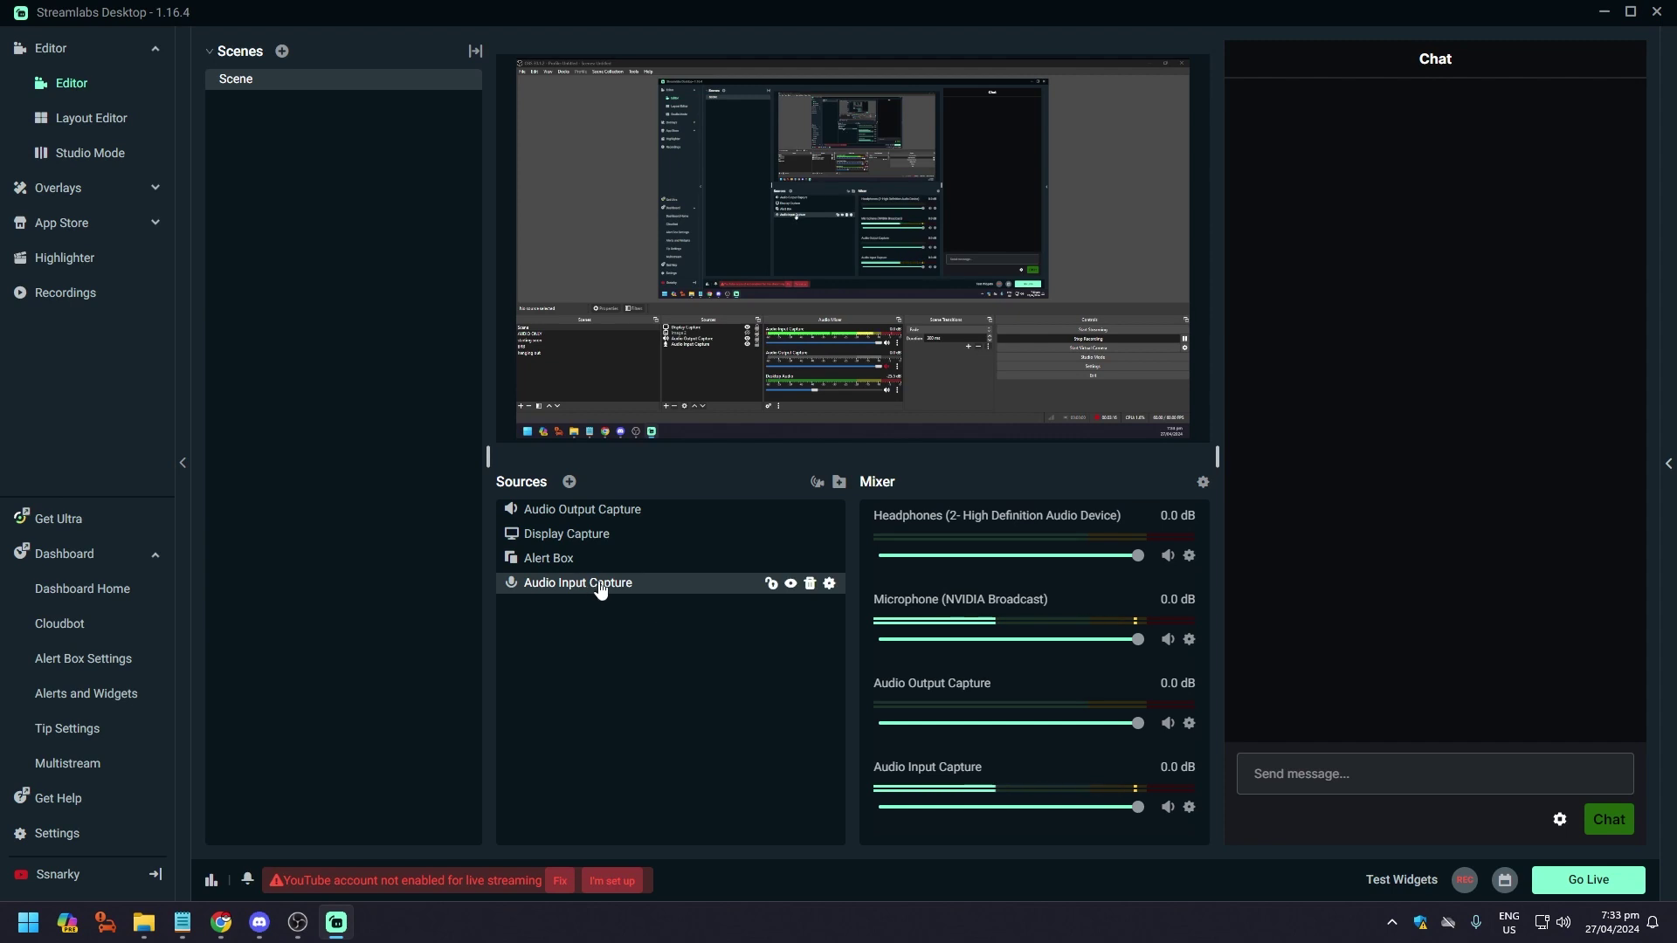
Review the device options for the NVIDIA Broadcast microphone in the advanced audio settings, and close the dialog
click(829, 585)
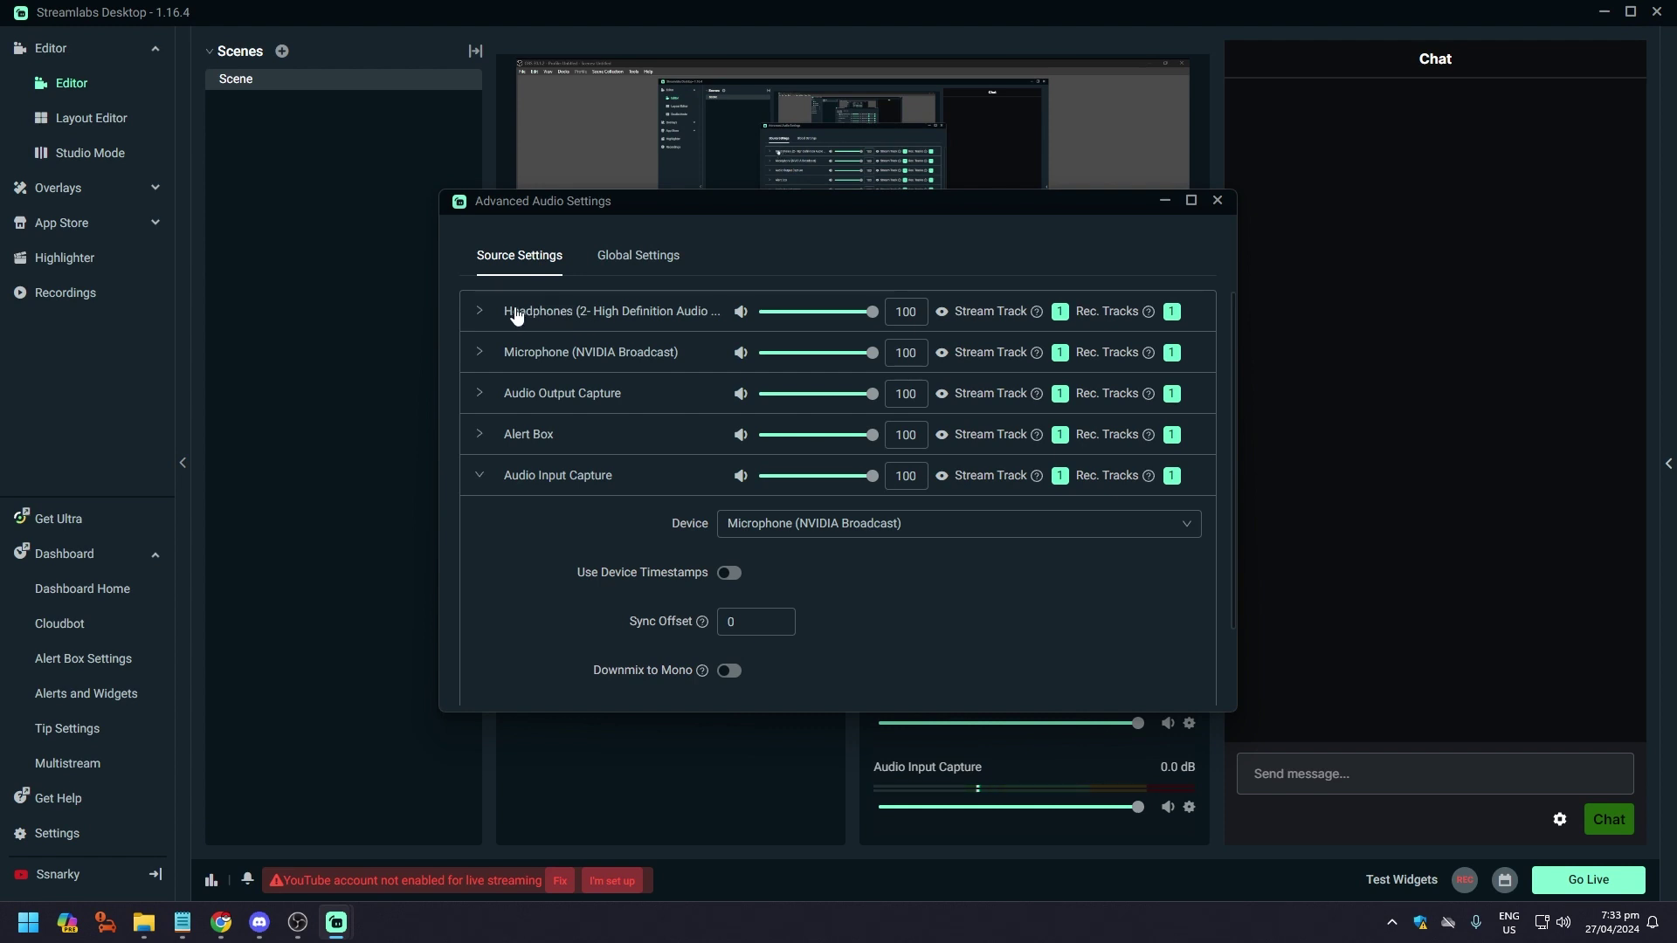
click(528, 358)
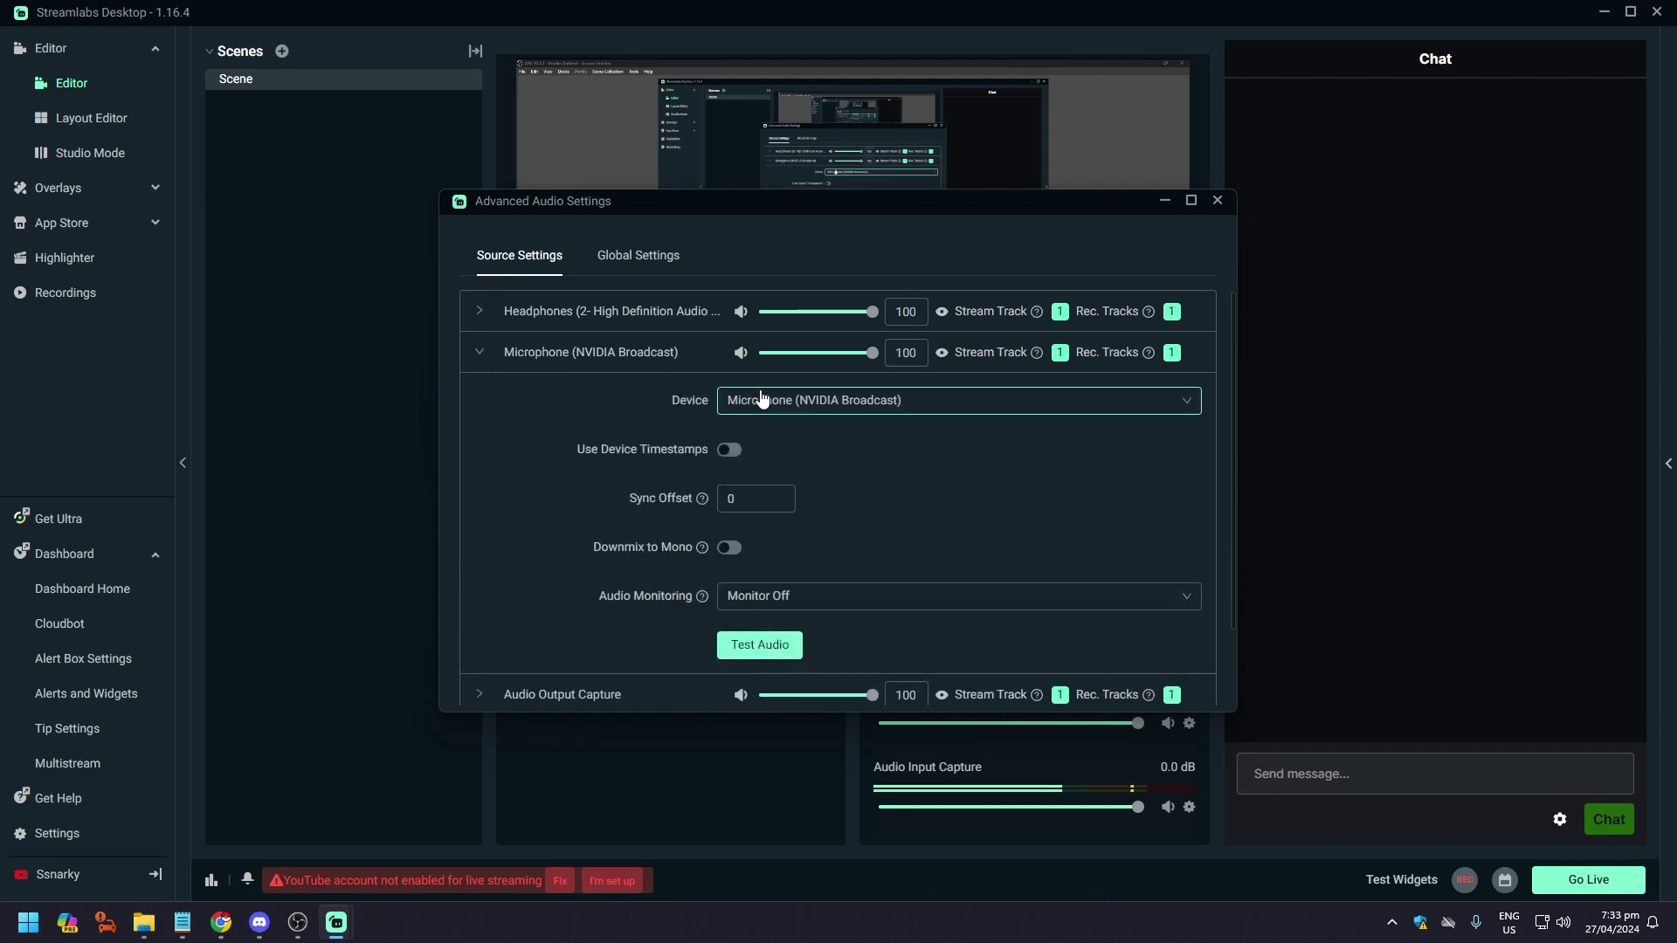
click(790, 402)
click(812, 402)
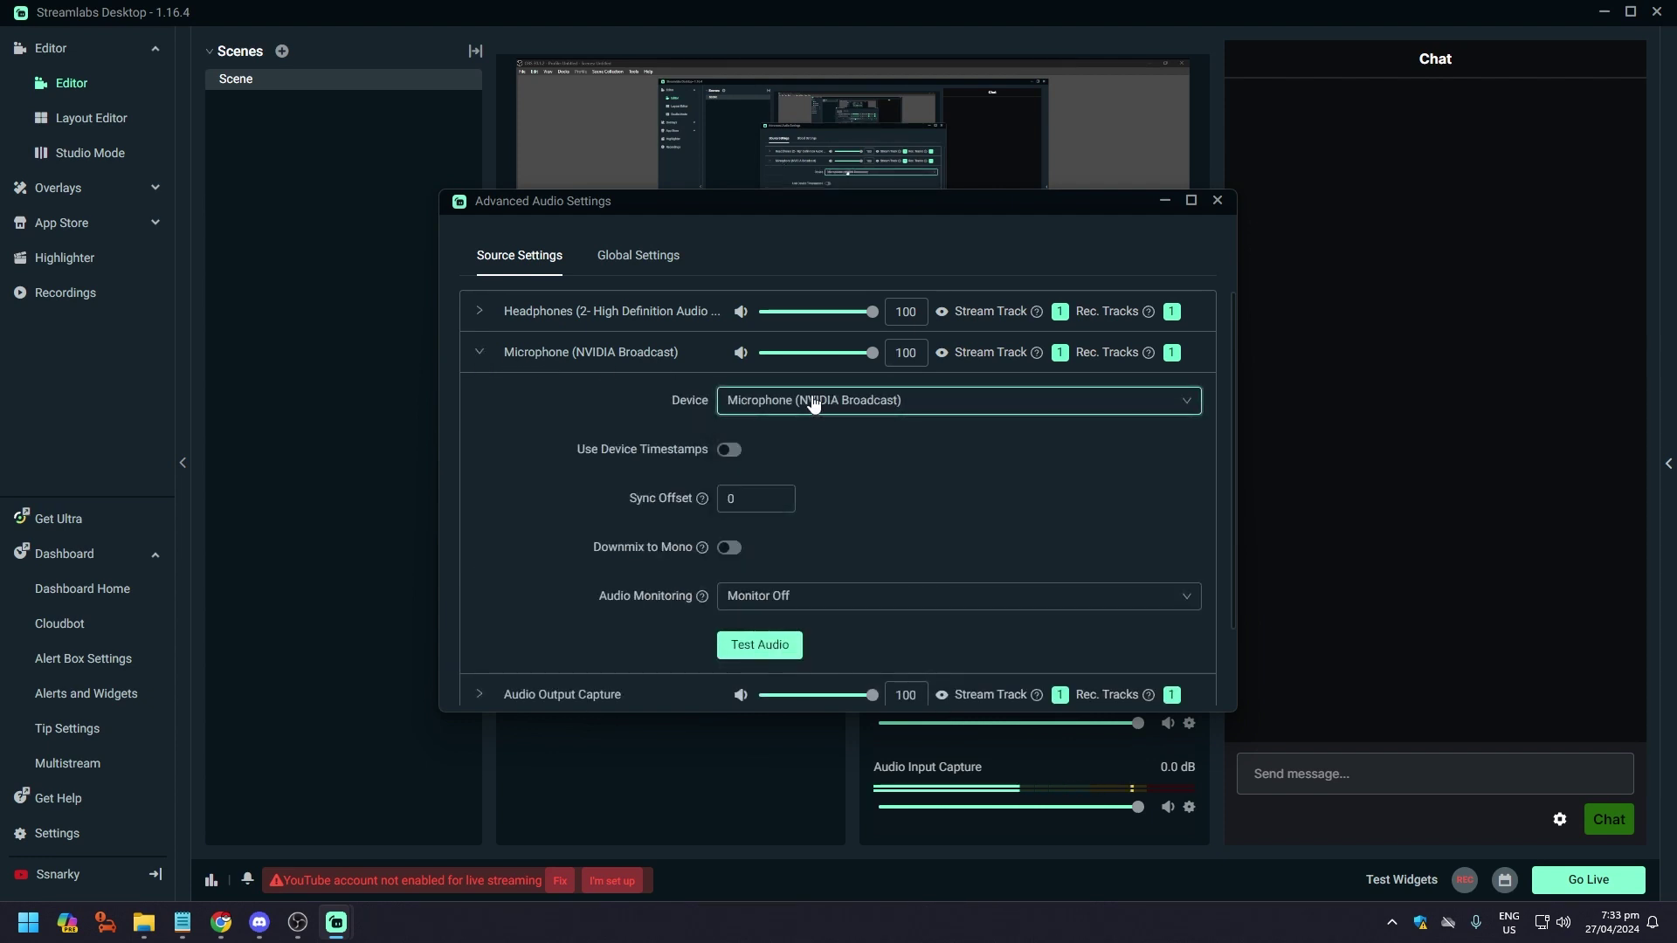
click(812, 401)
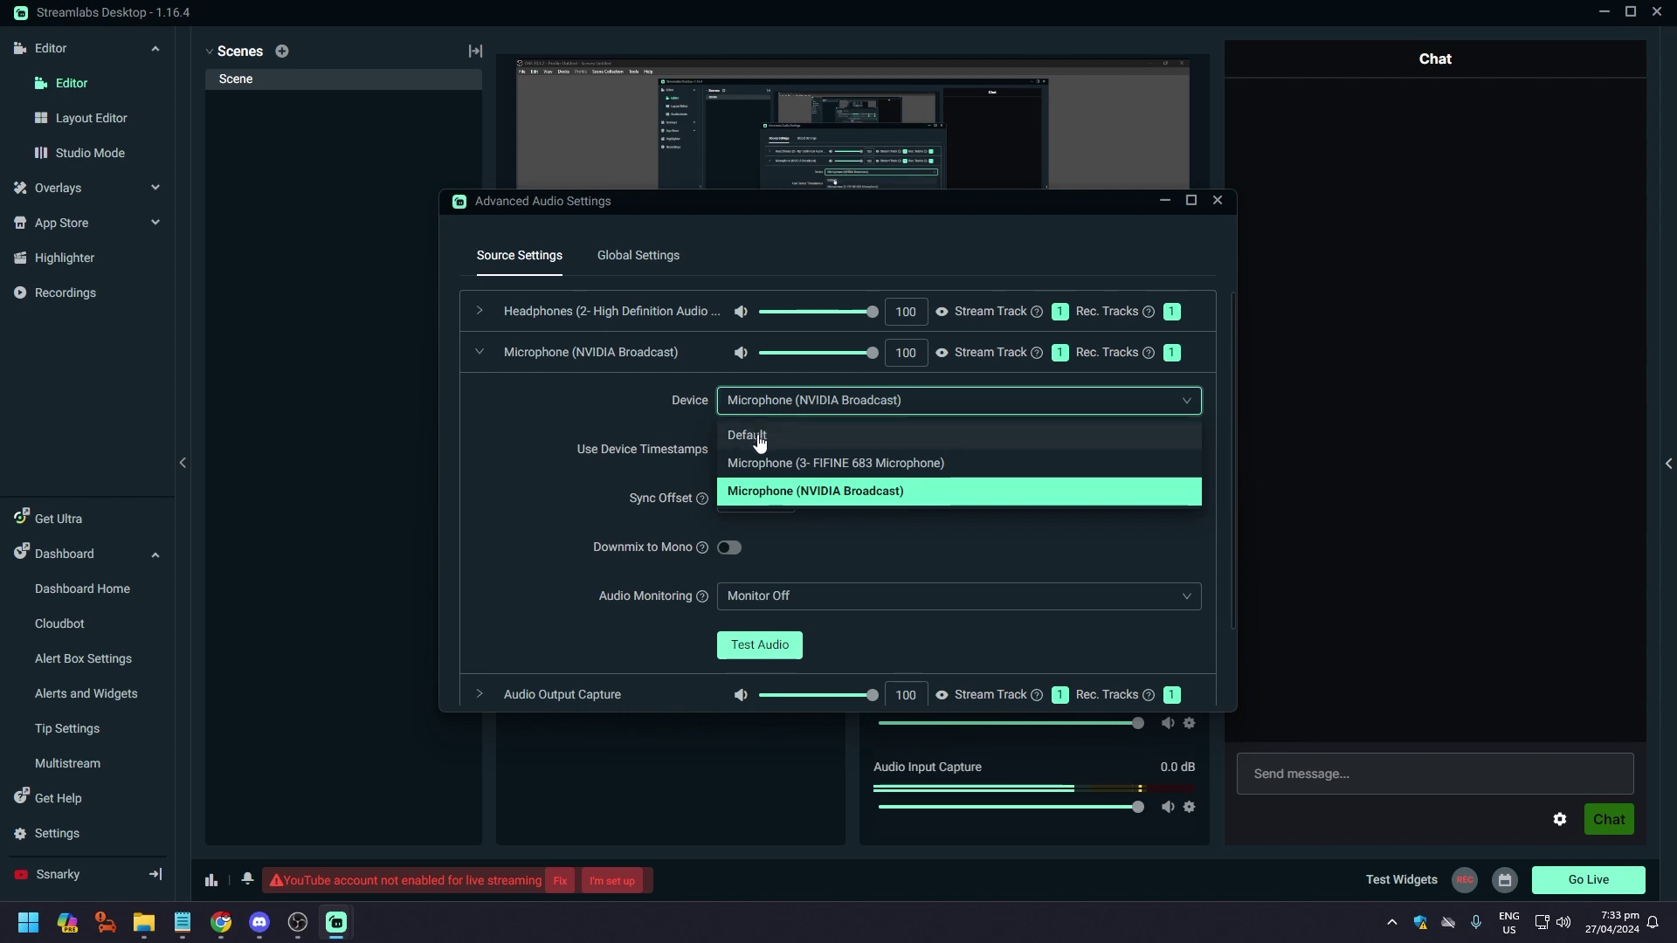
click(783, 405)
click(783, 404)
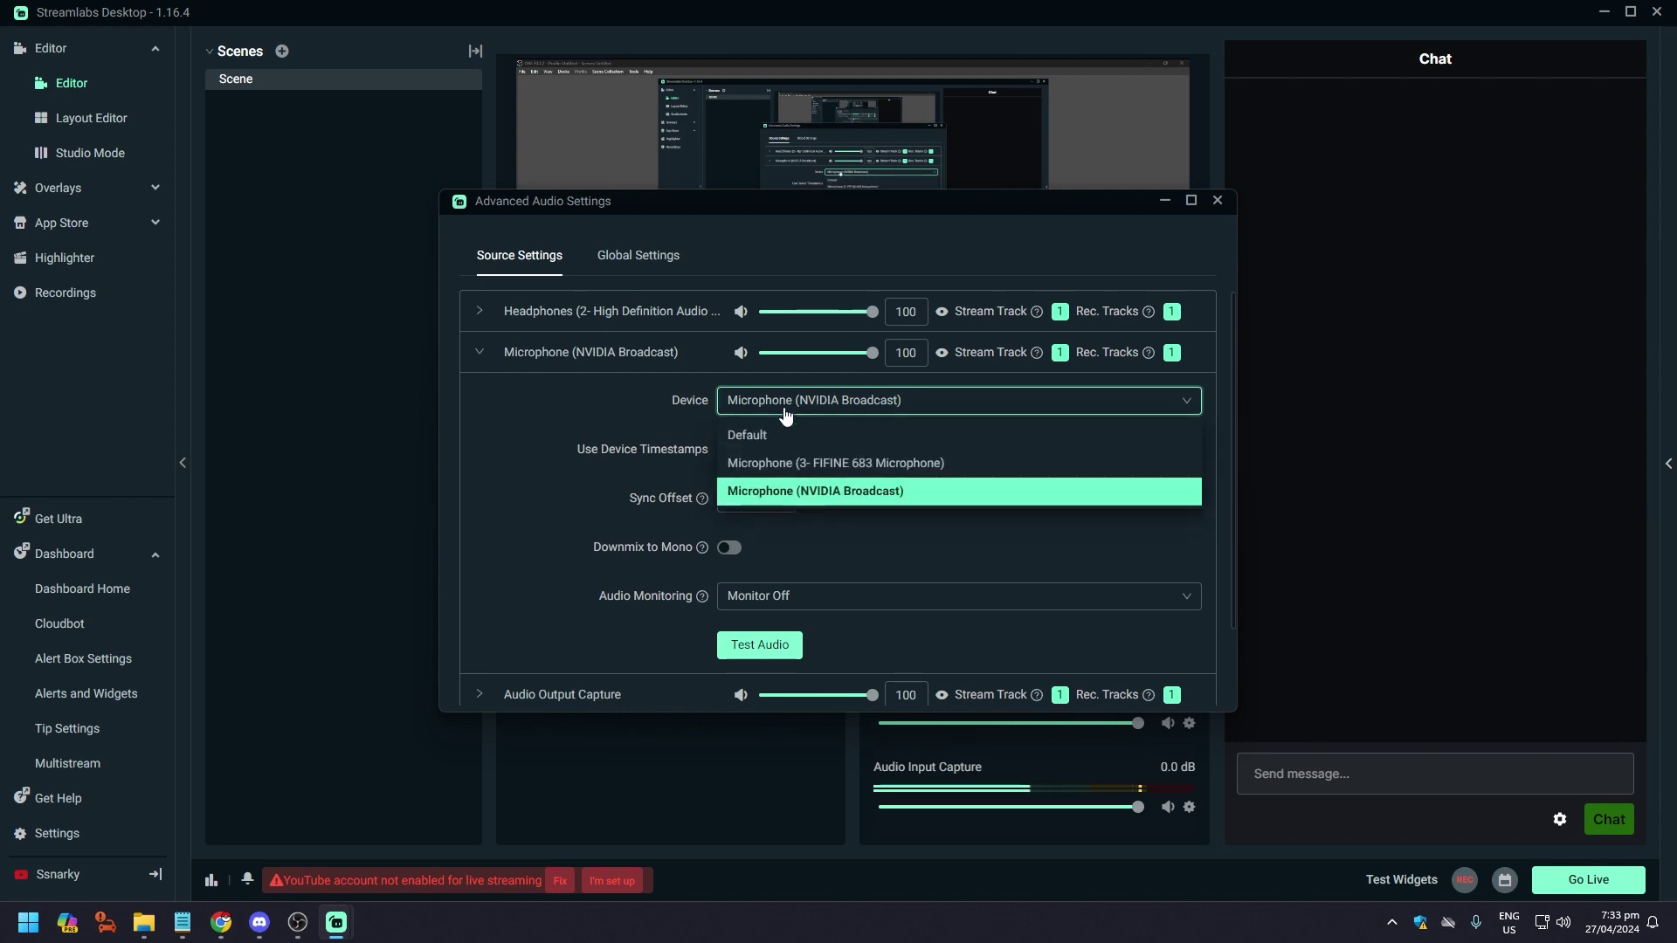
click(617, 405)
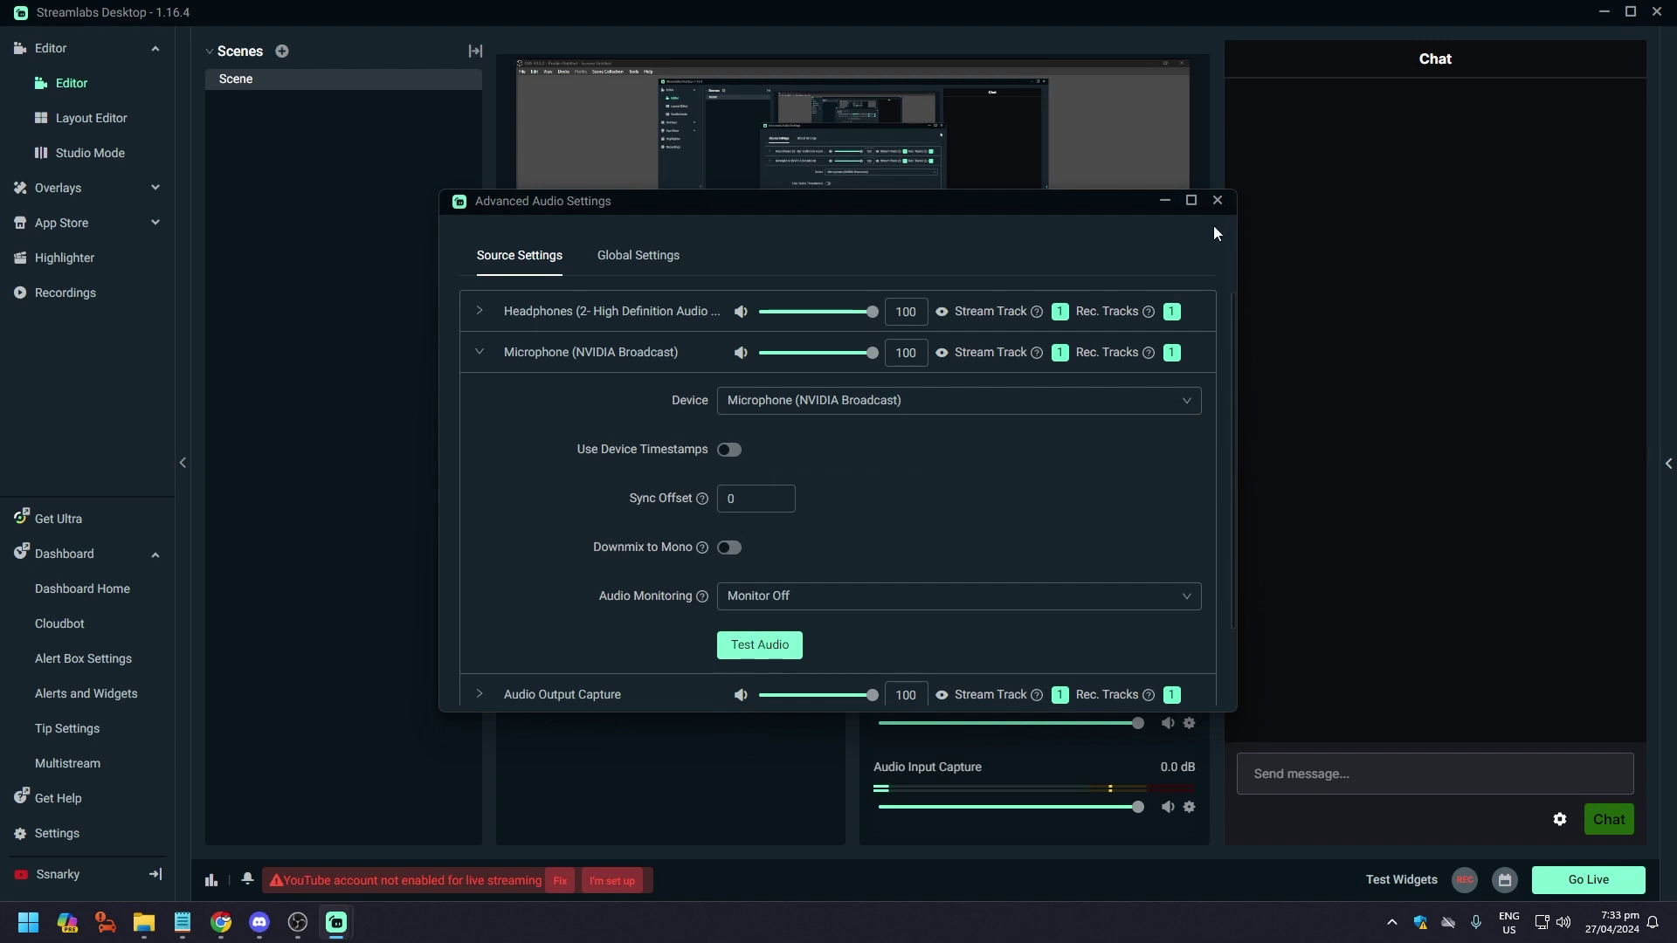
click(1217, 200)
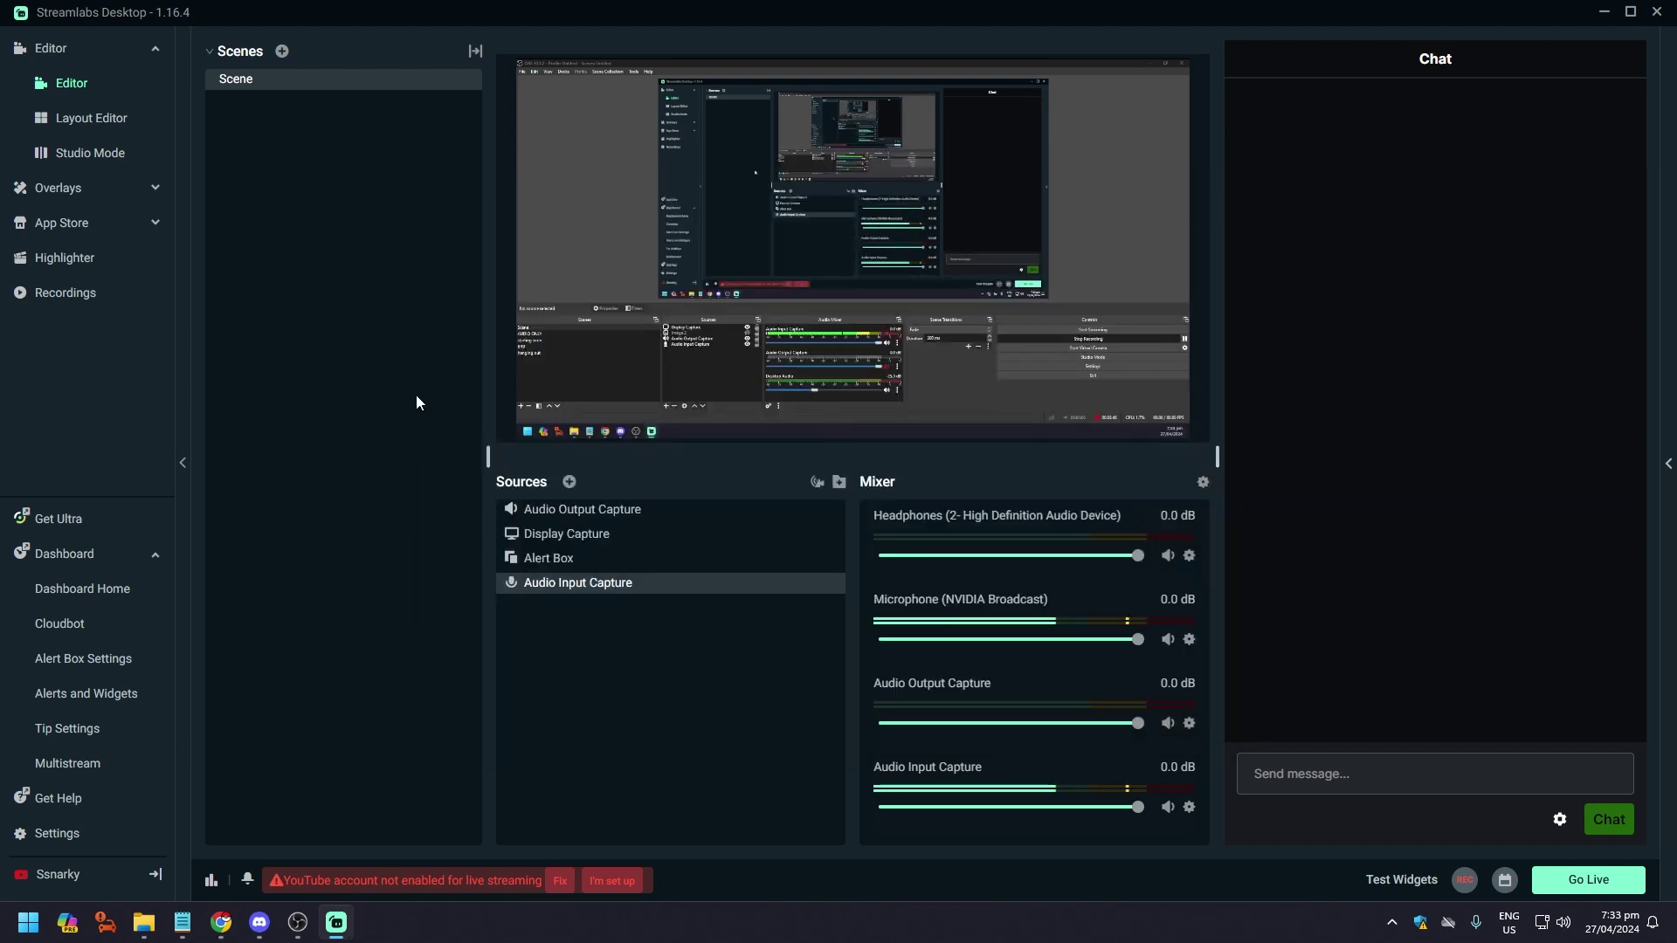
Open the Output section of the settings and check the Output Mode for streaming
click(43, 836)
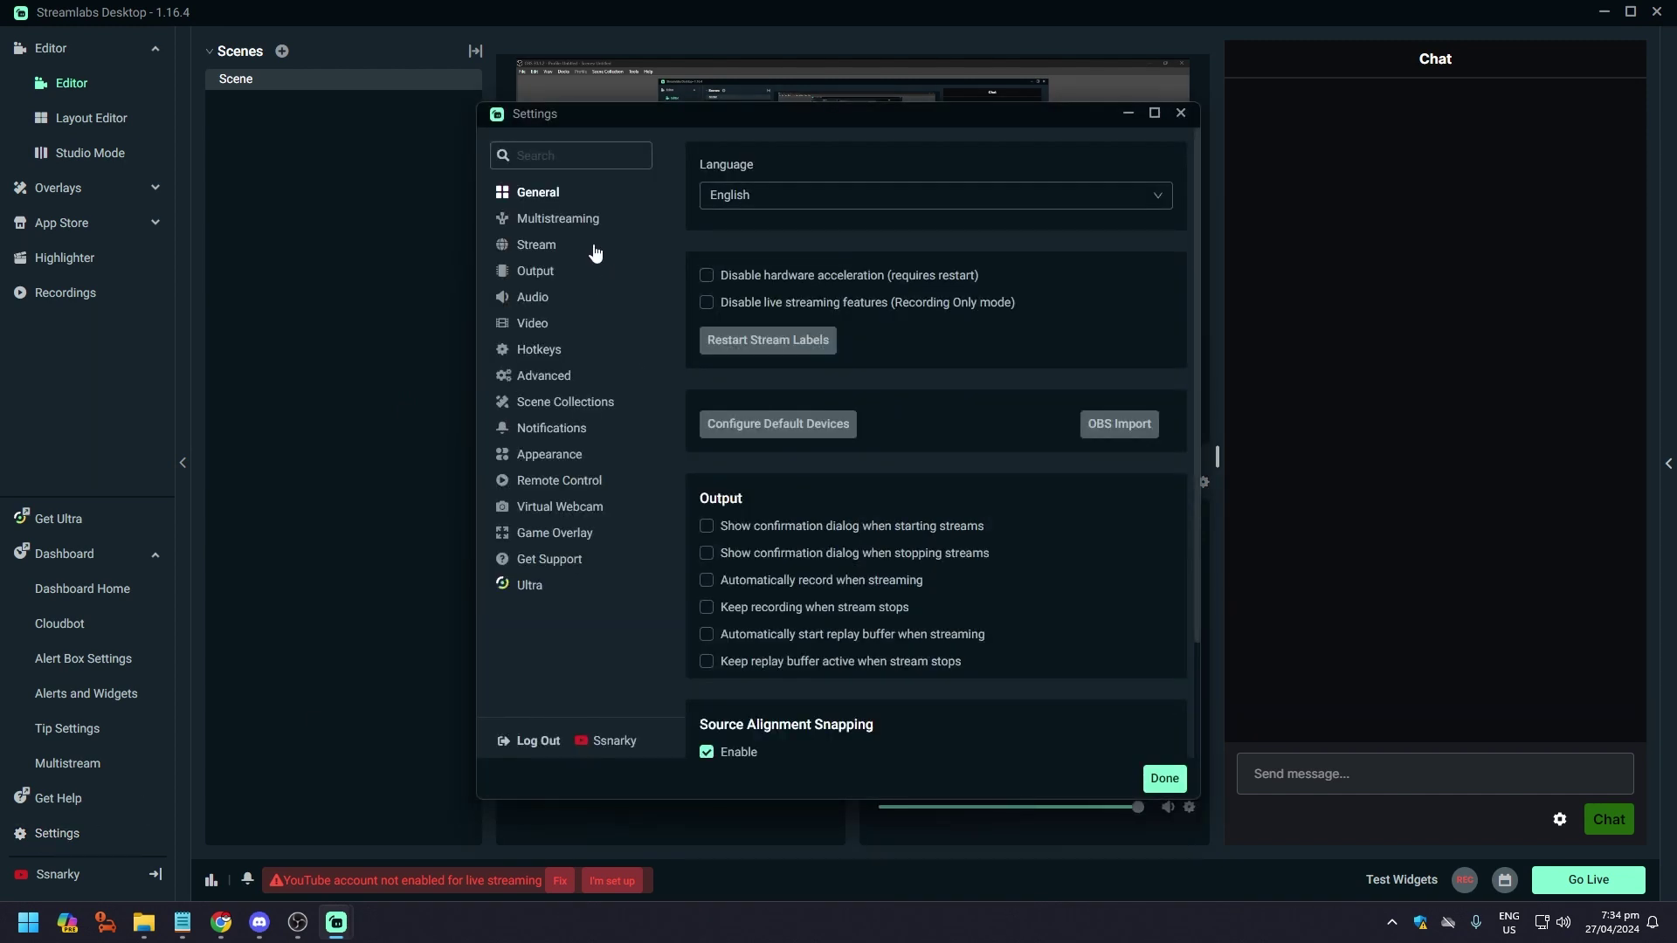
click(546, 250)
click(541, 274)
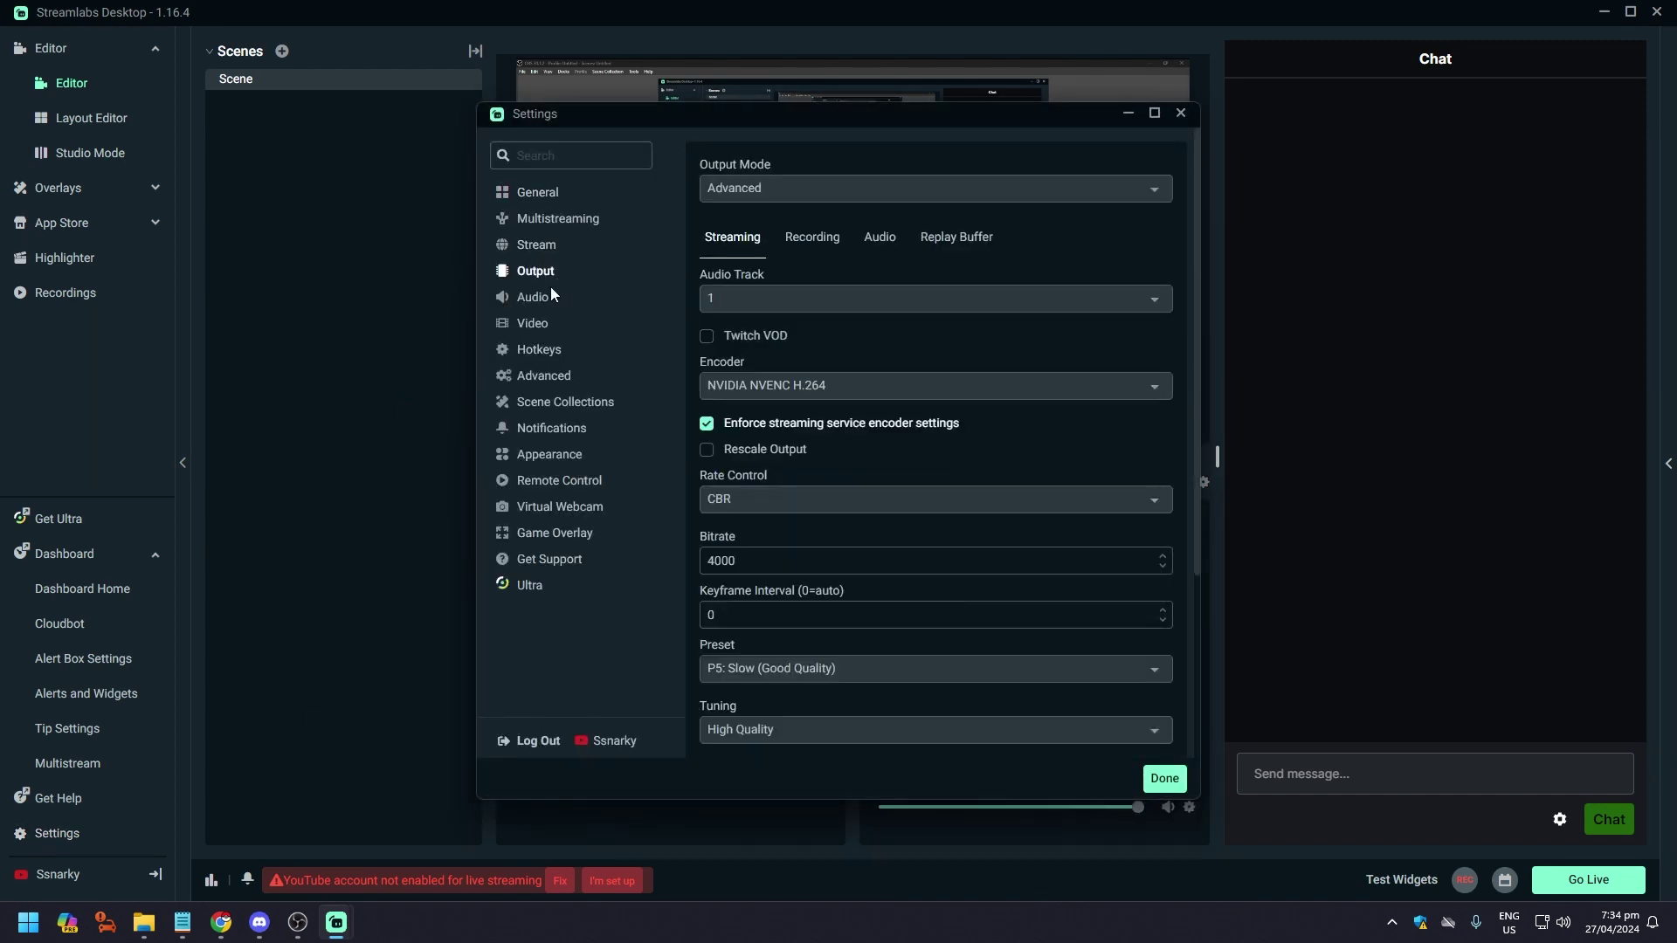
click(744, 197)
click(730, 150)
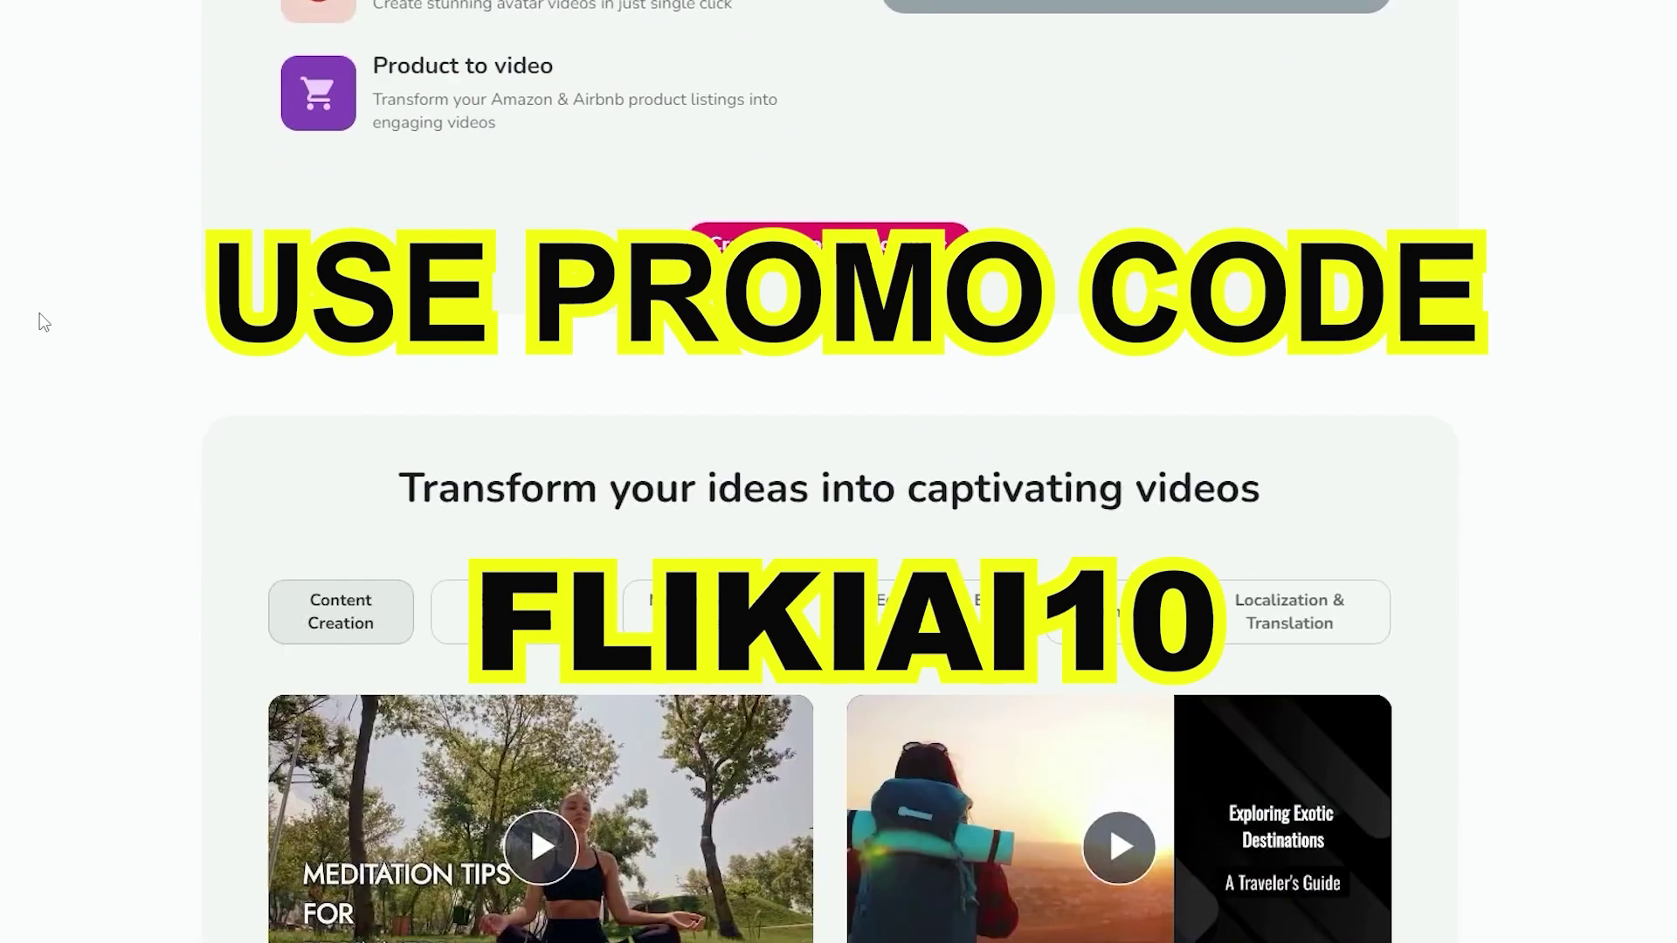
scroll(39, 321, down, 11)
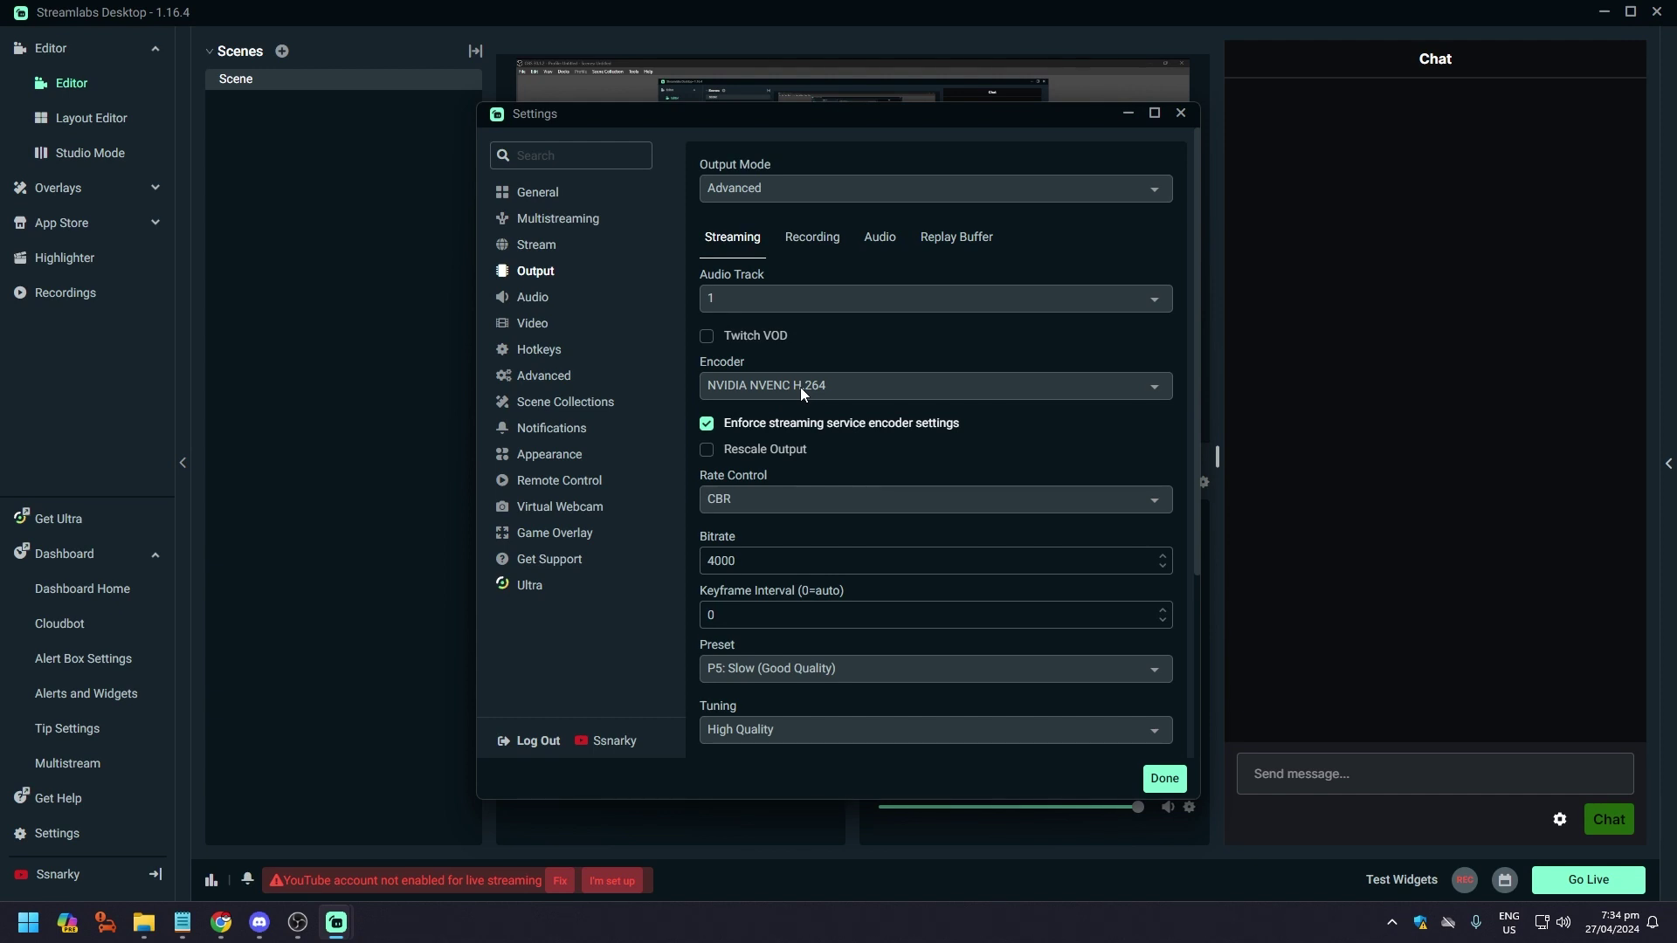
Try the Software (x264) encoder for streaming, and set the encoder back to NVIDIA NVENC H.264
click(800, 387)
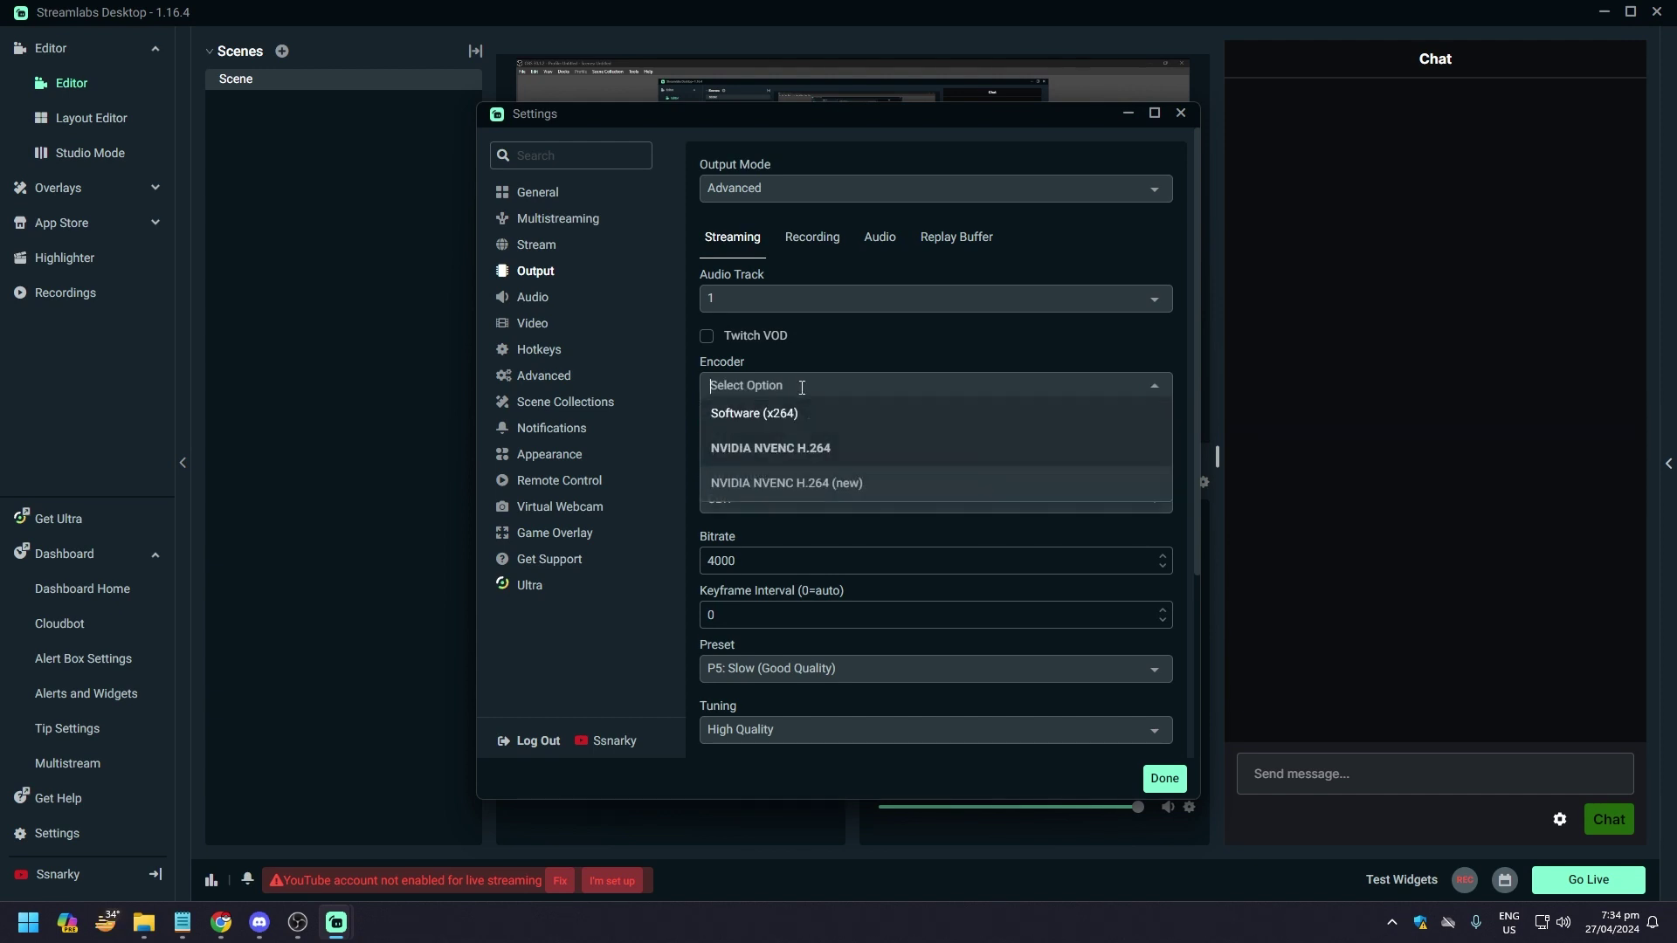
click(774, 419)
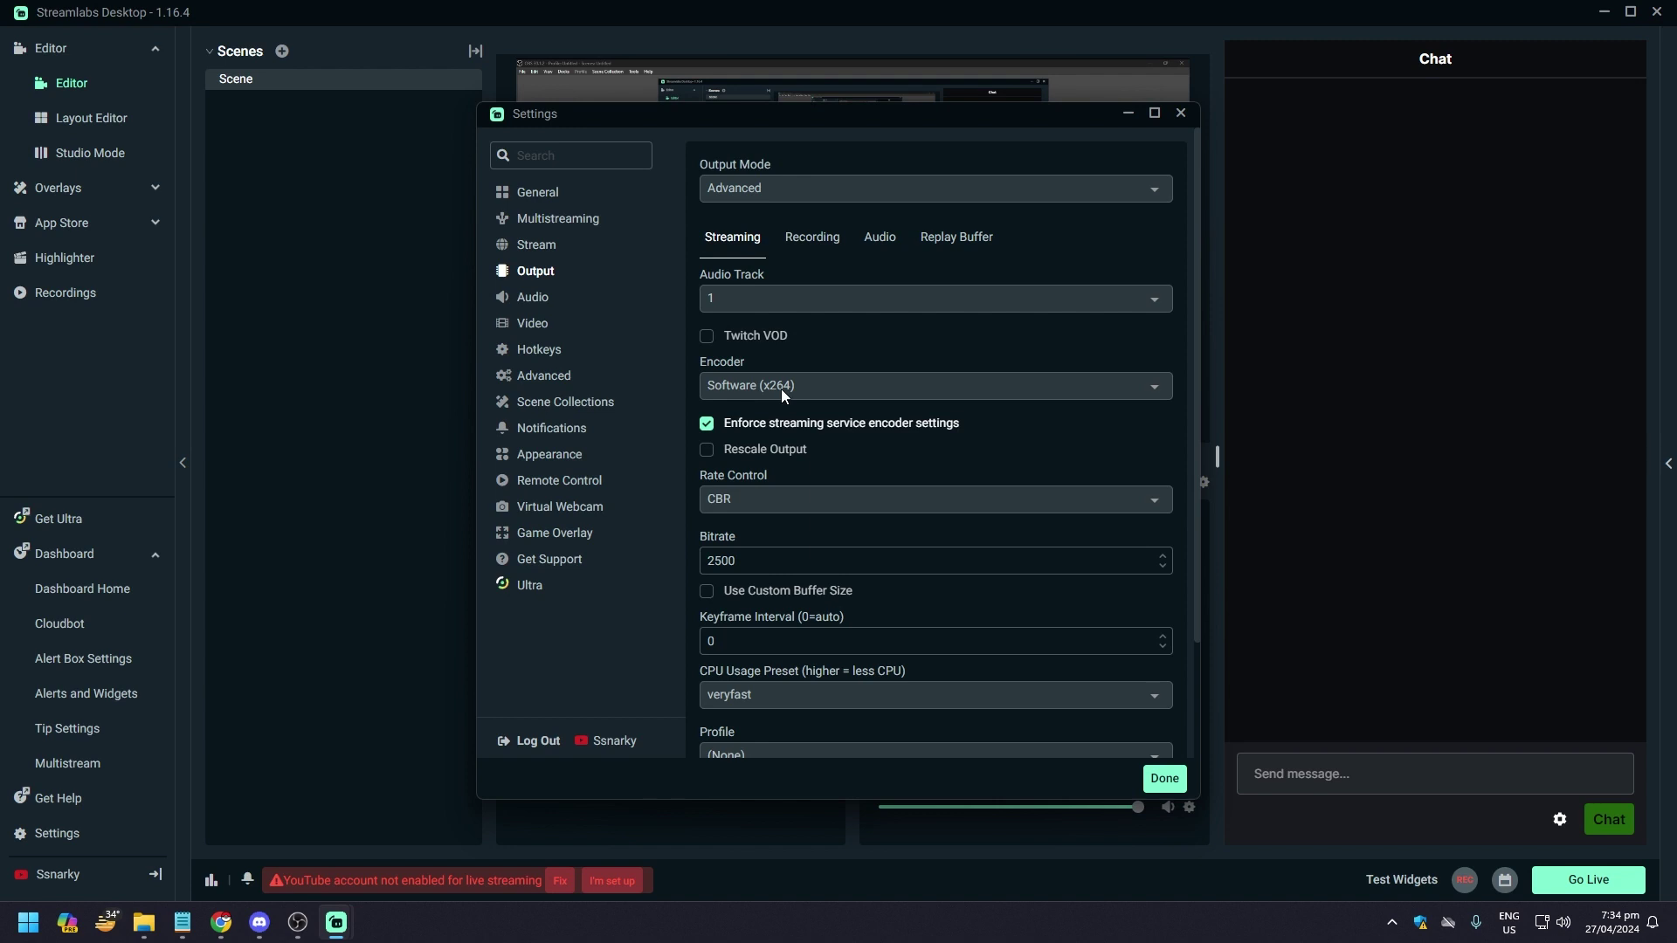
click(781, 390)
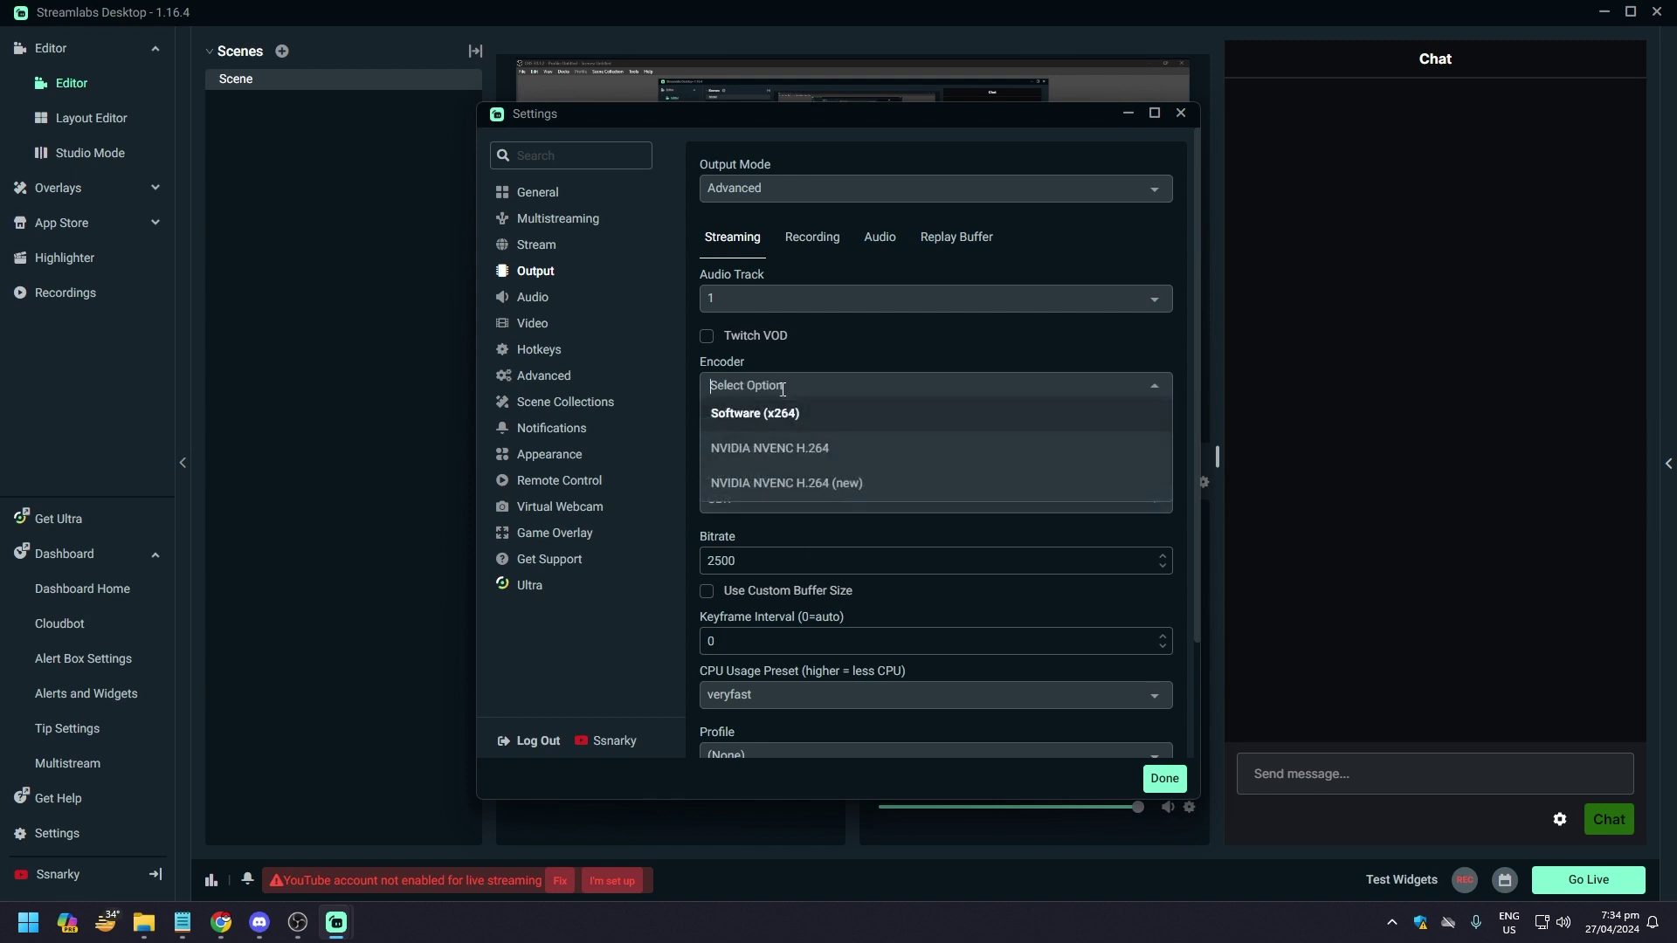
click(769, 455)
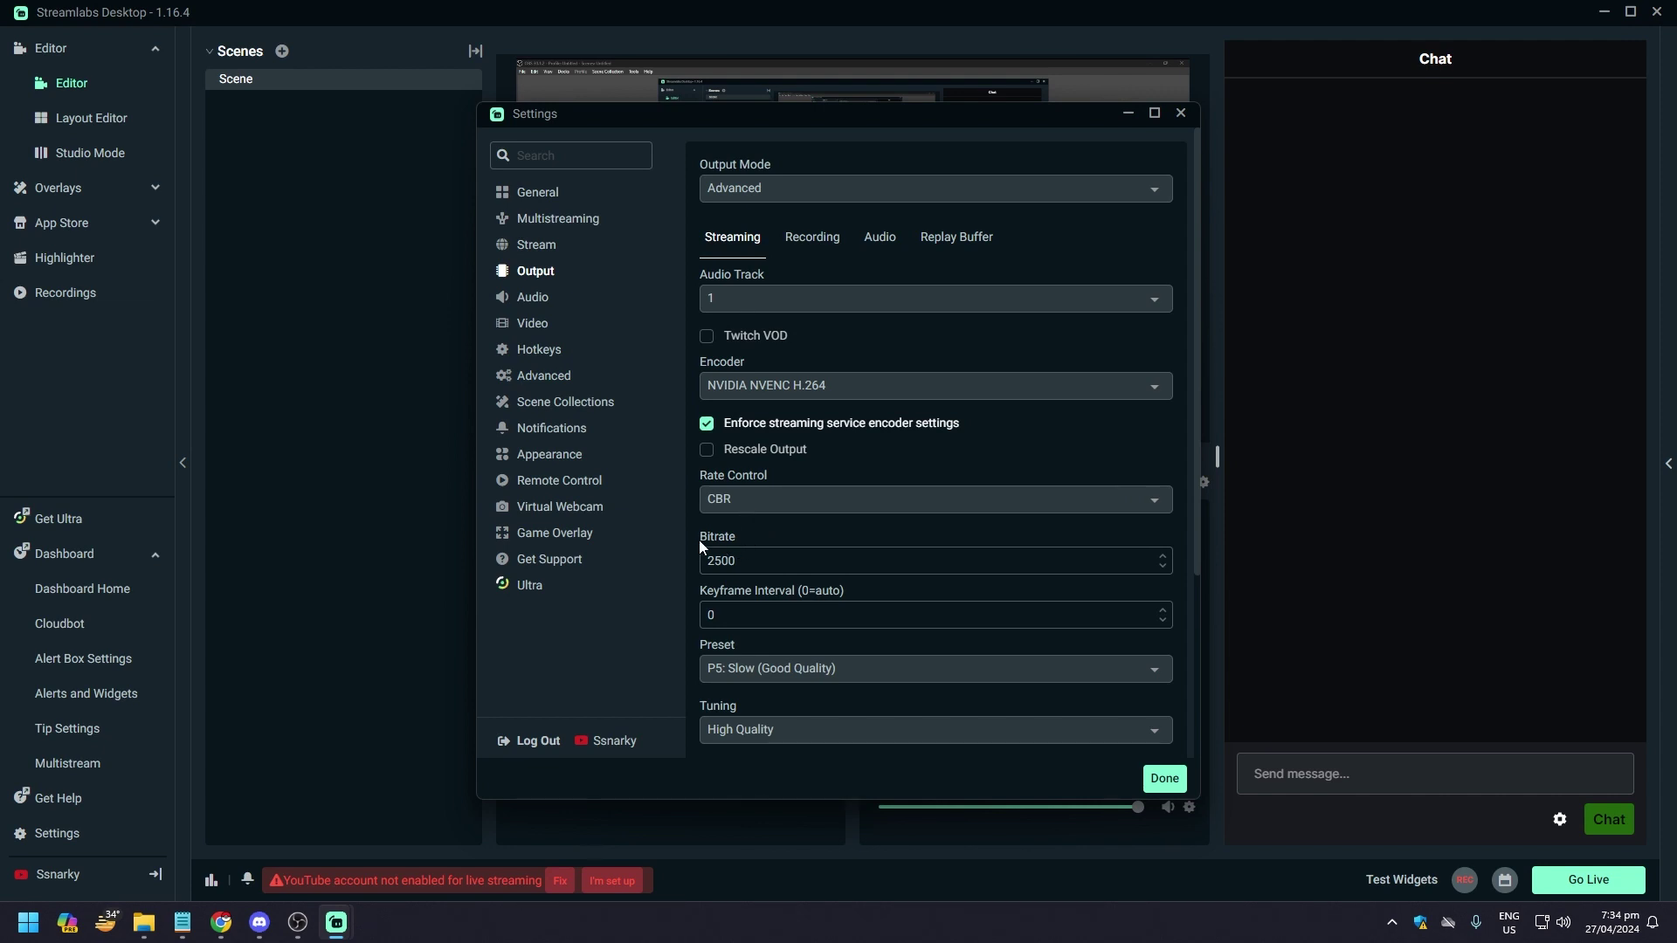
Set the streaming bitrate to 4000
double_click(744, 564)
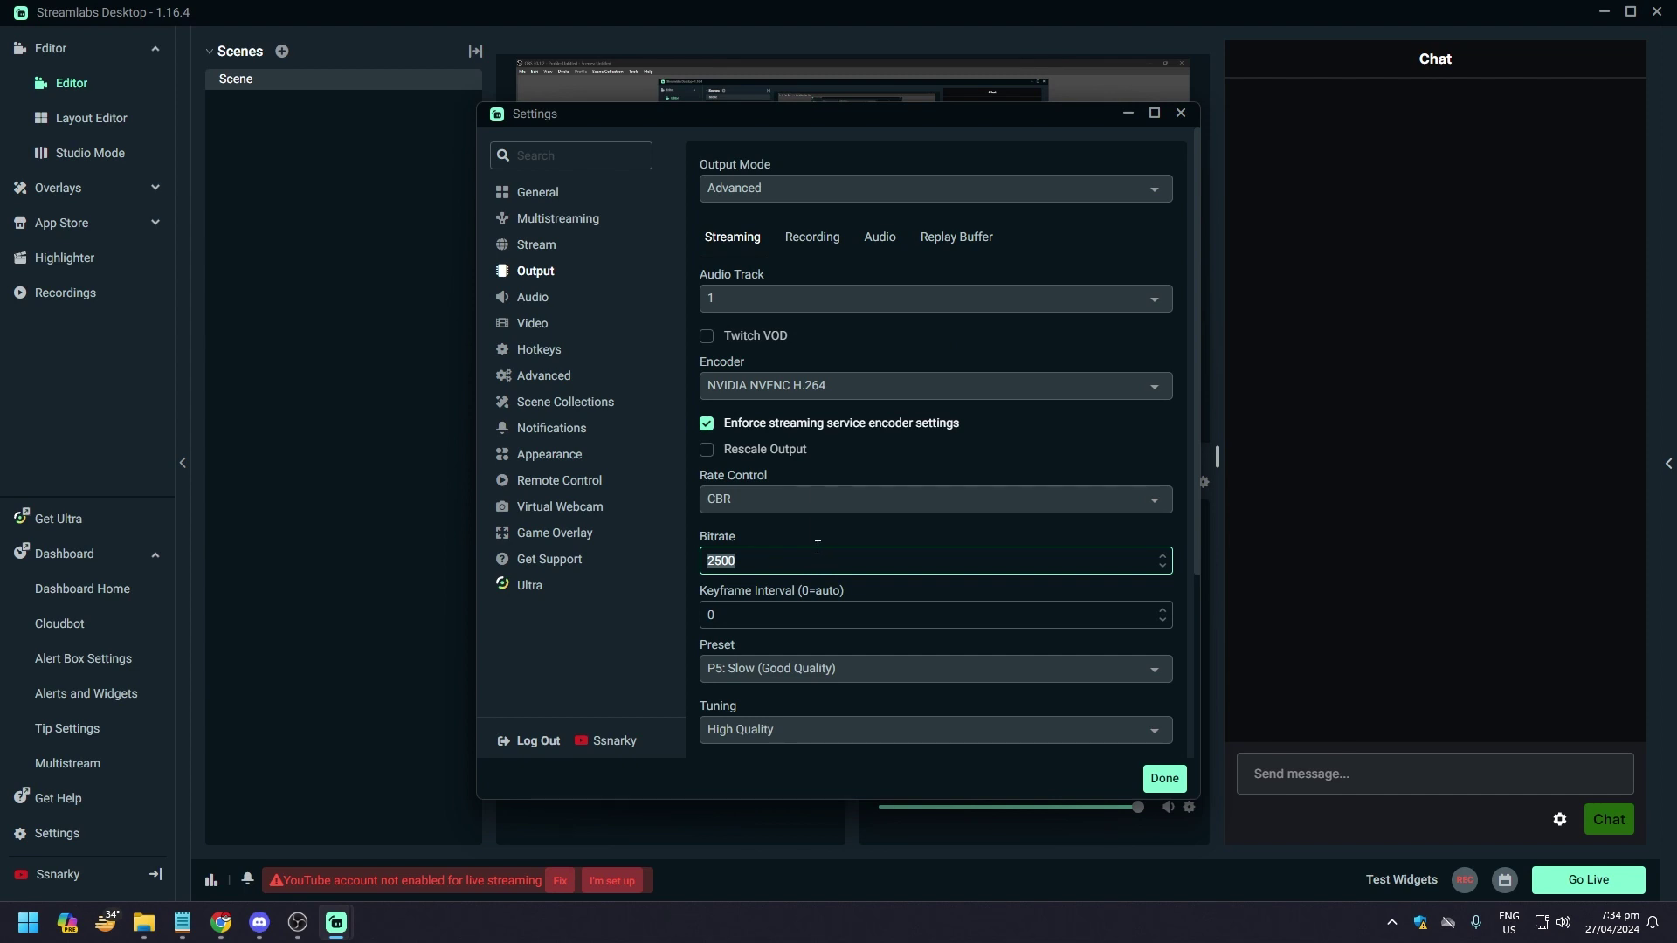
text(4000)
click(810, 535)
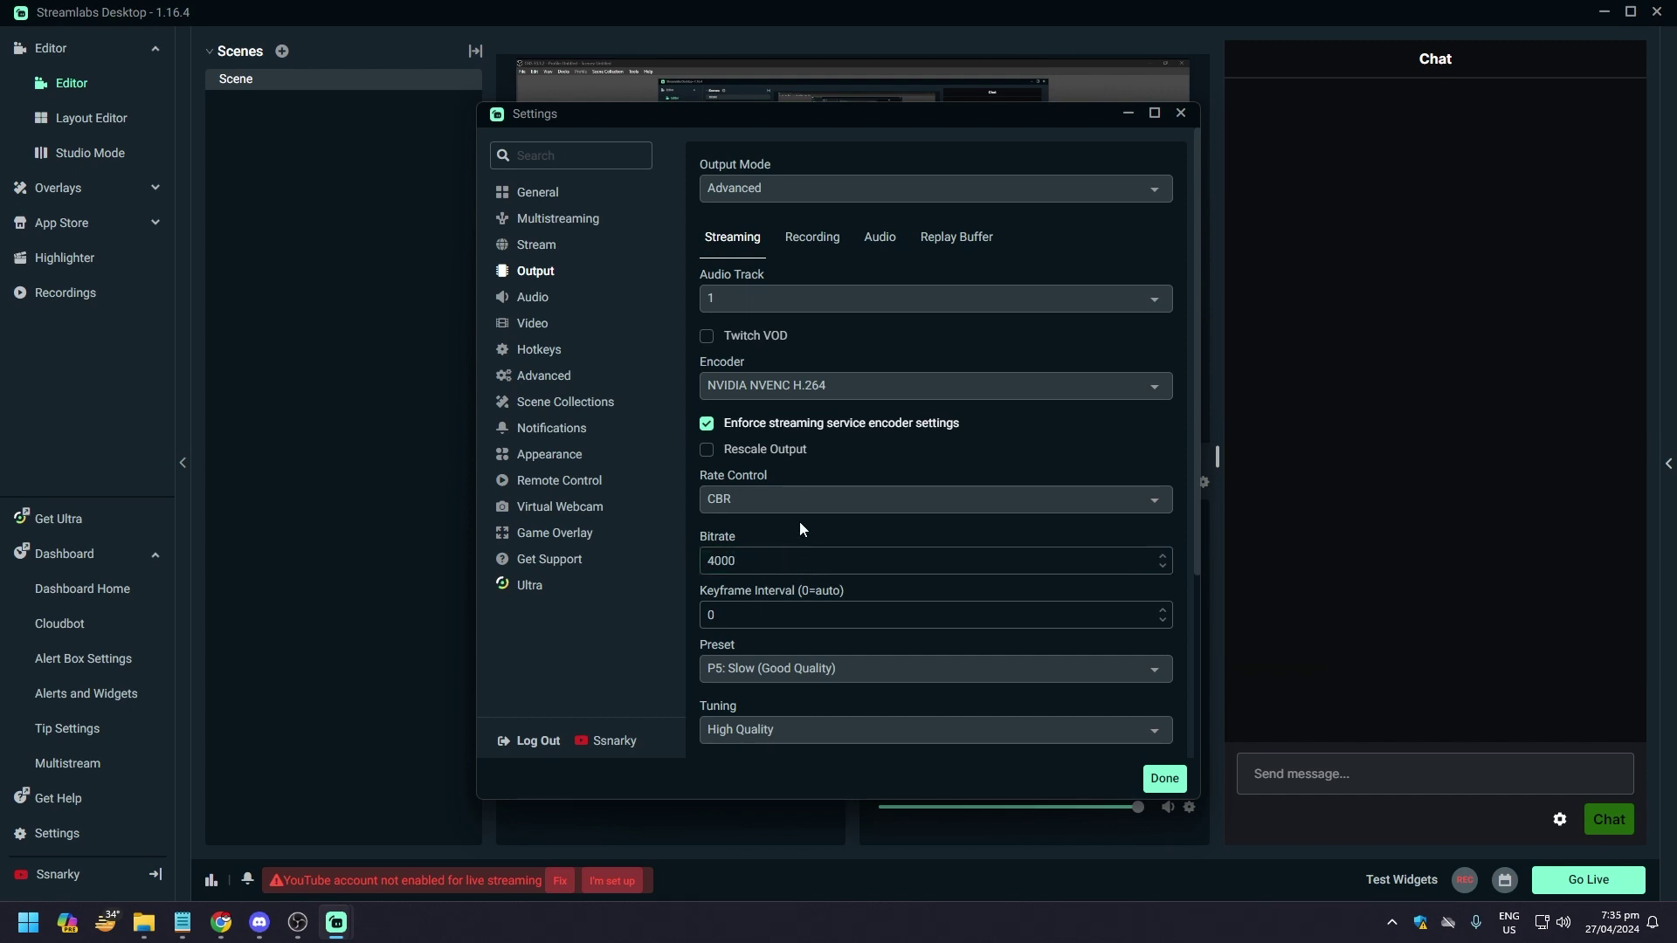
Examine the bitrate, keyframe interval, preset, tuning and remaining encoder settings, as well as the audio device settings
scroll(692, 603, down, 1)
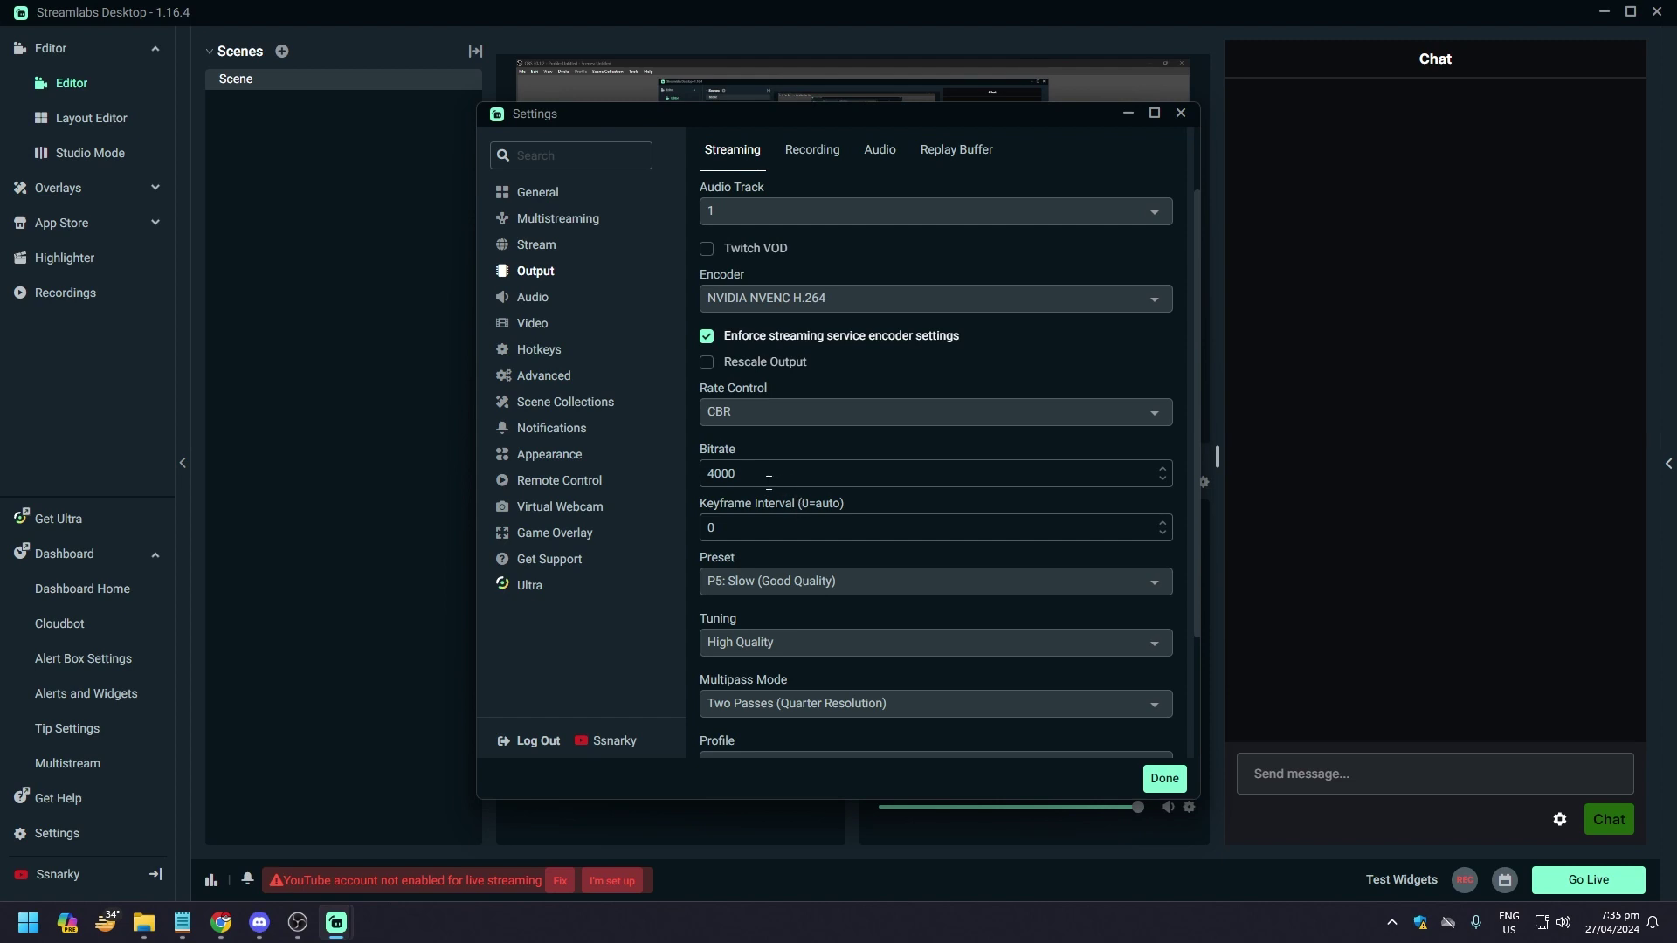
drag(766, 476, 708, 476)
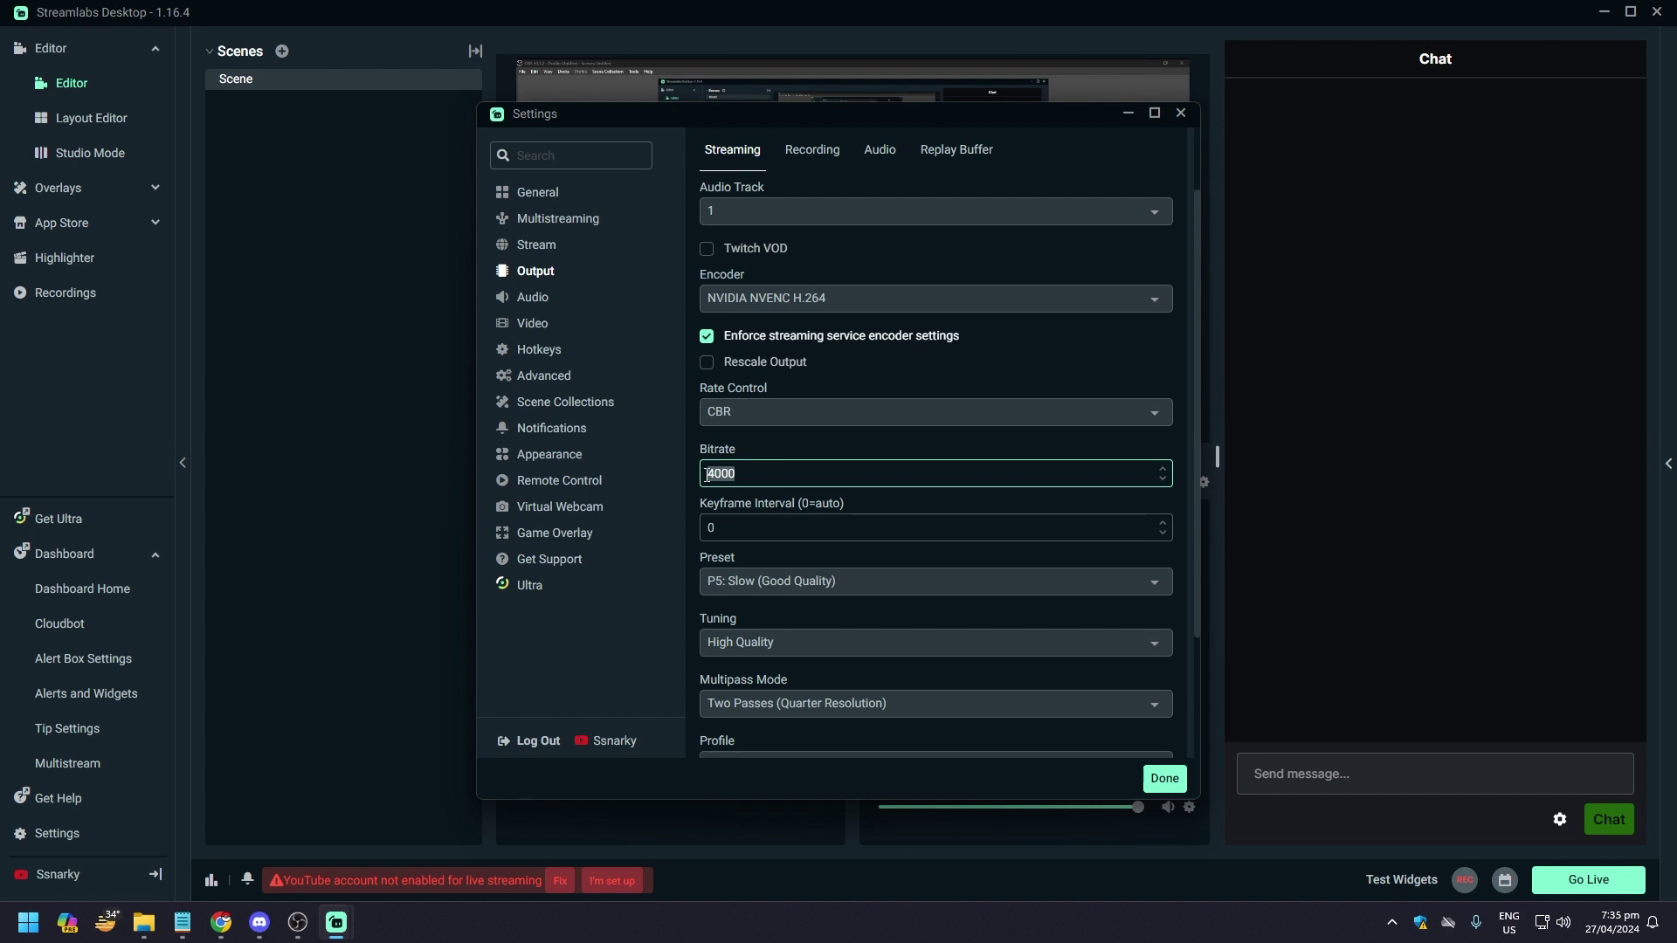
click(620, 626)
double_click(758, 475)
click(703, 526)
click(740, 551)
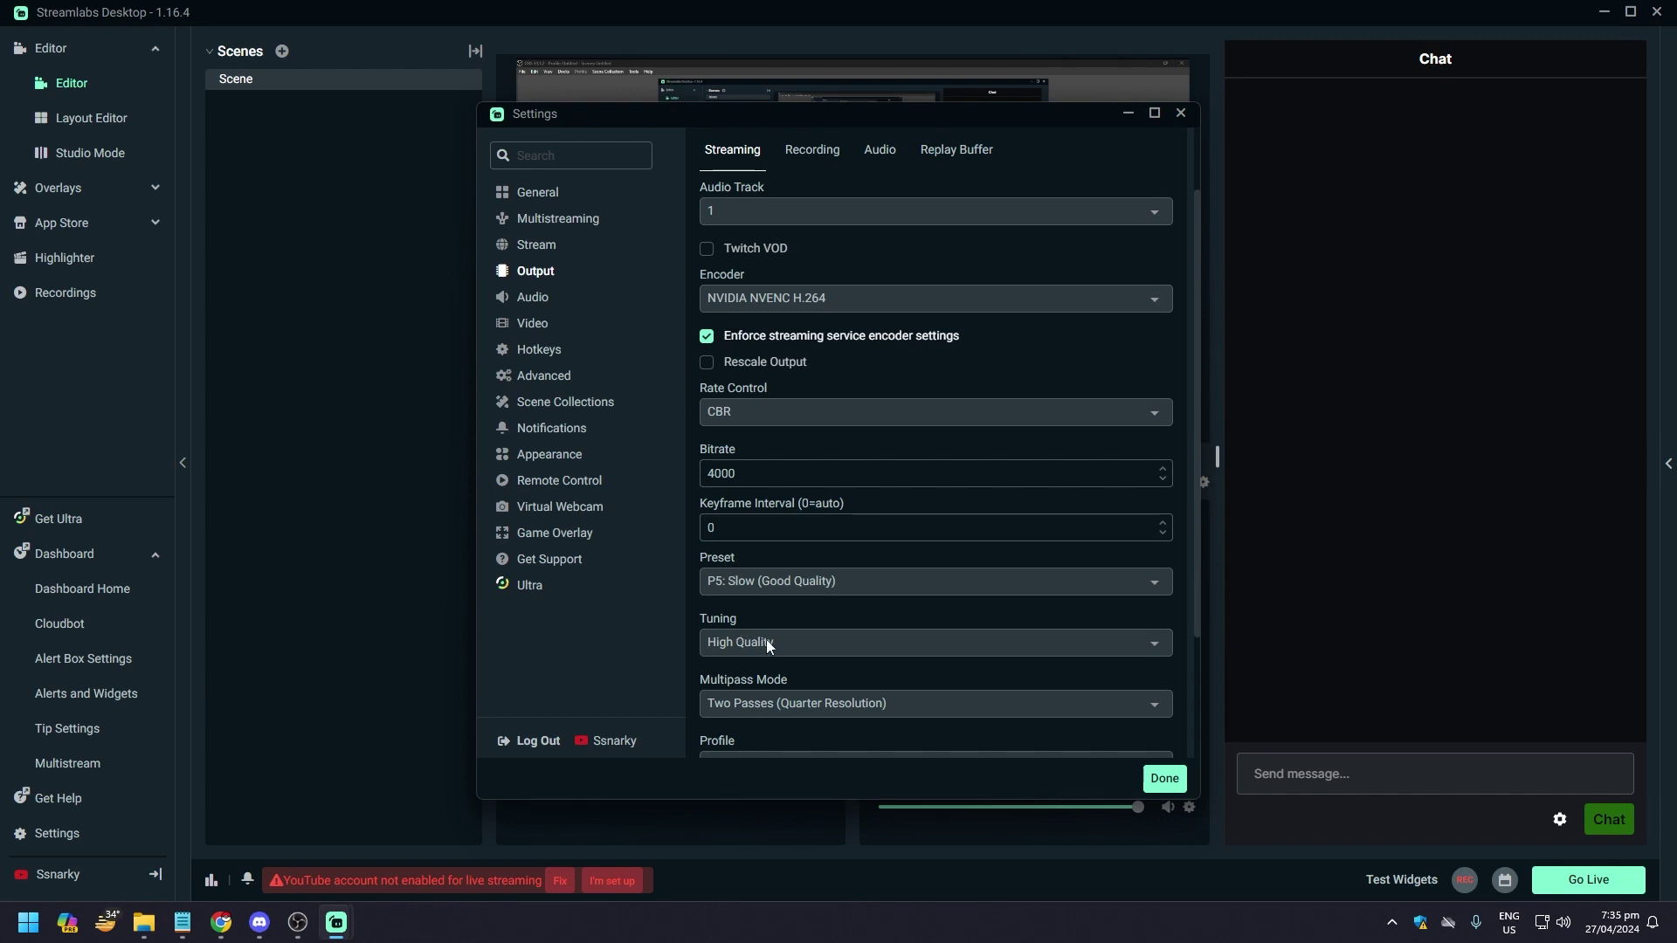
scroll(766, 664, down, 2)
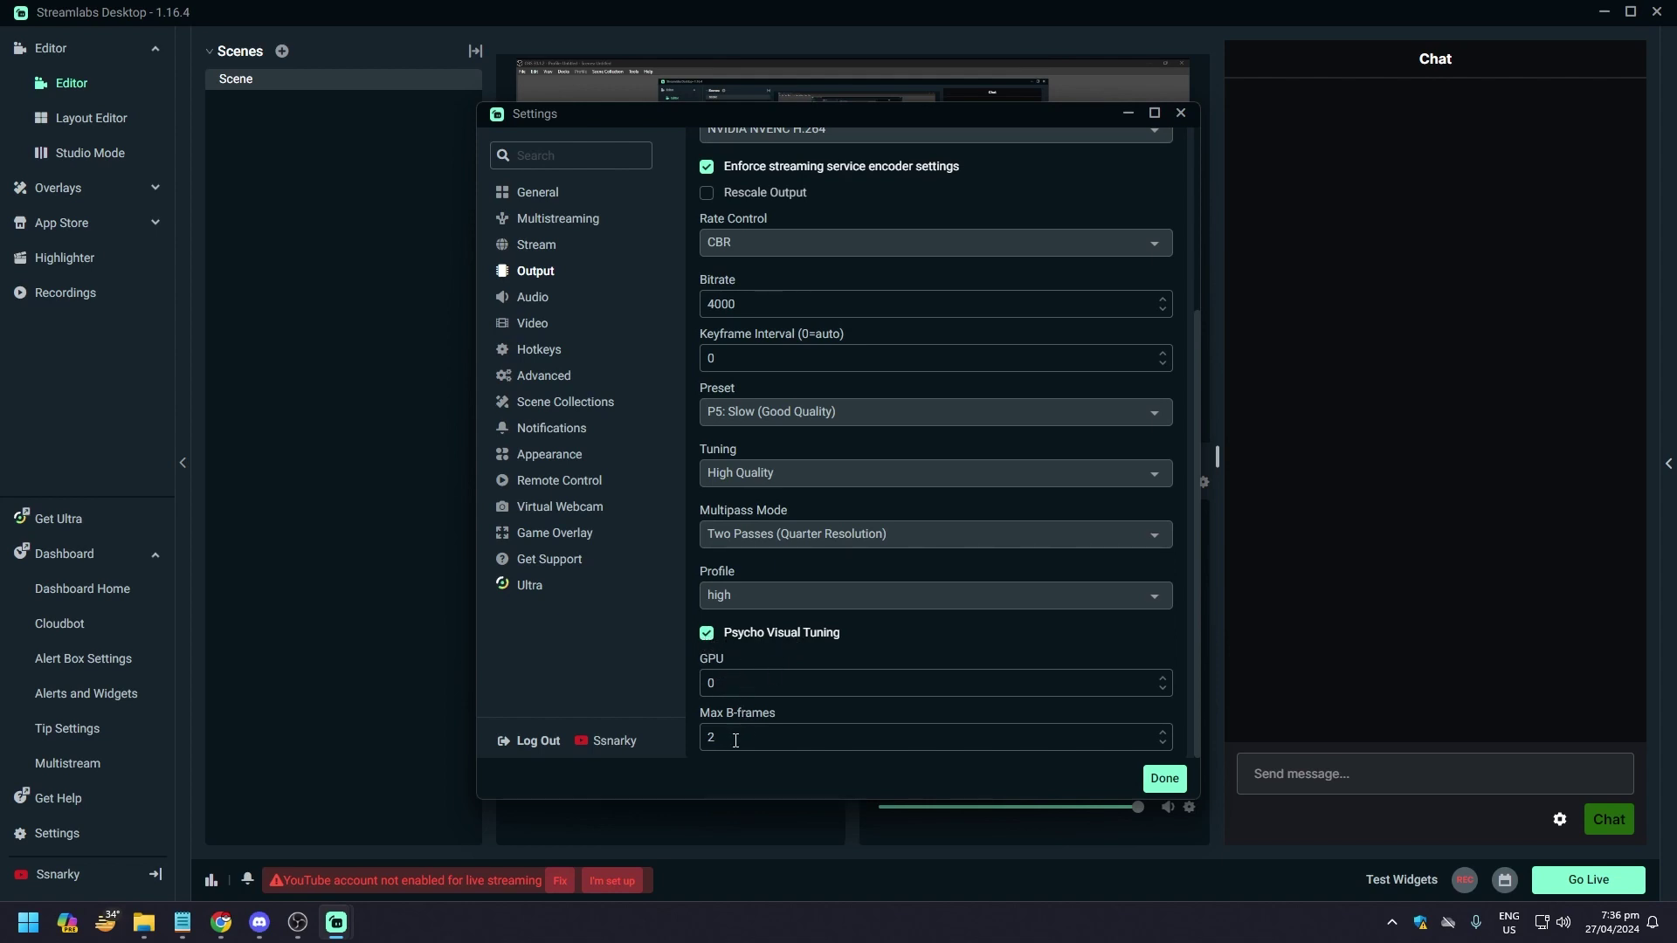
click(536, 299)
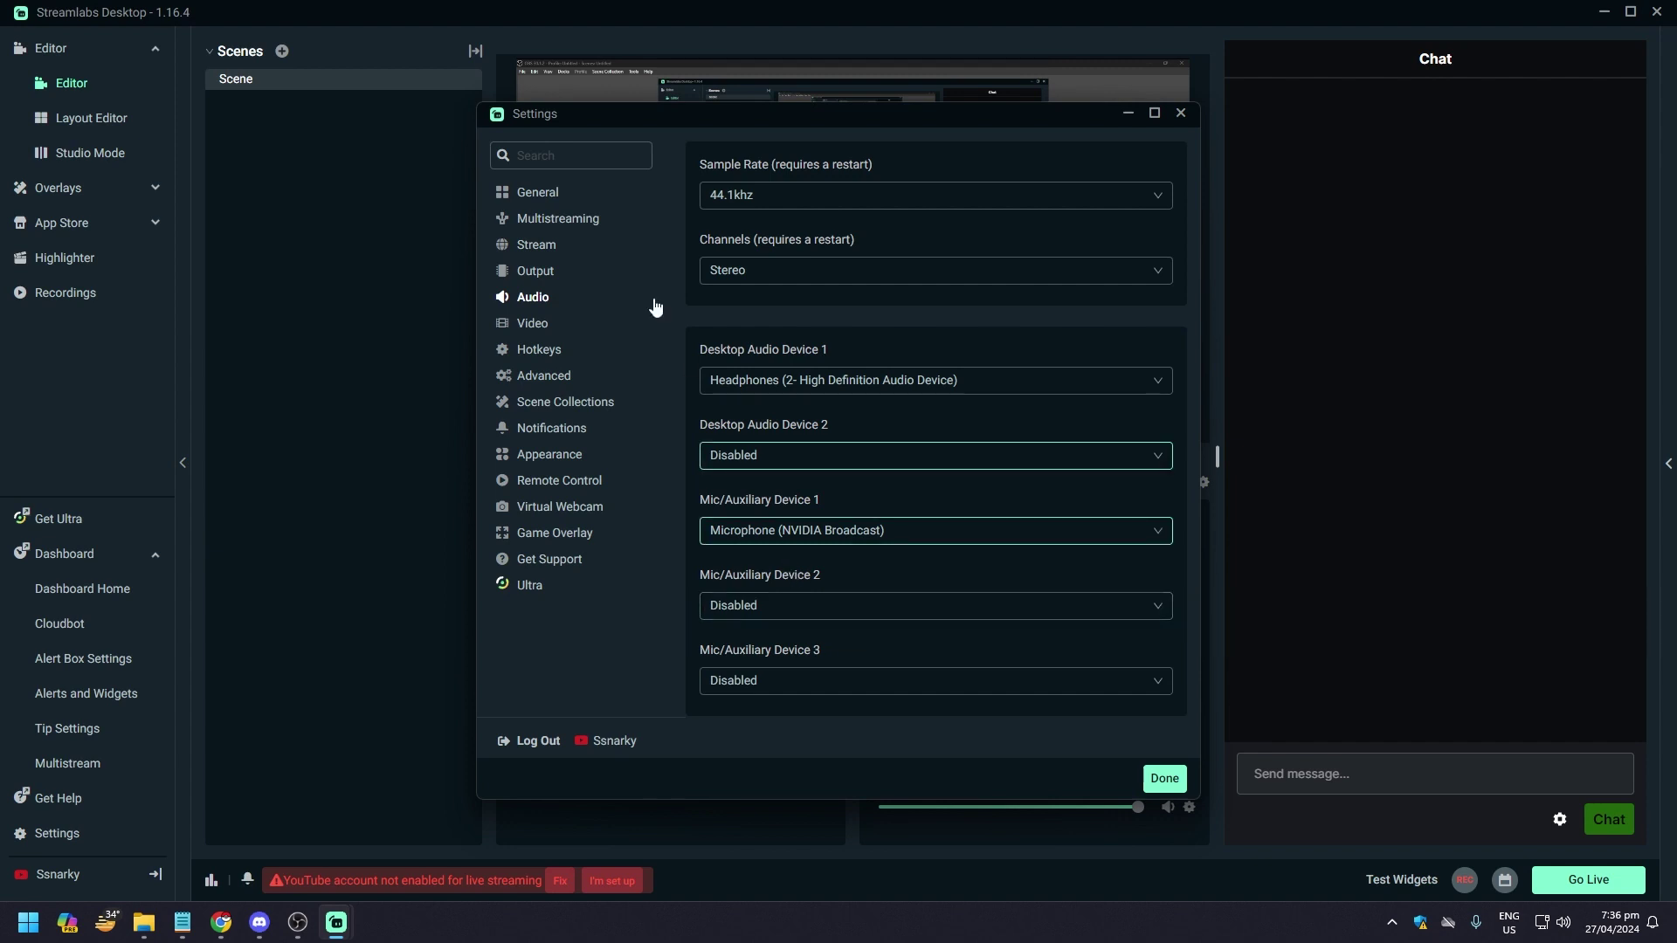
Set the base canvas and output scaled resolutions to 1920x1080 in the video settings
click(529, 325)
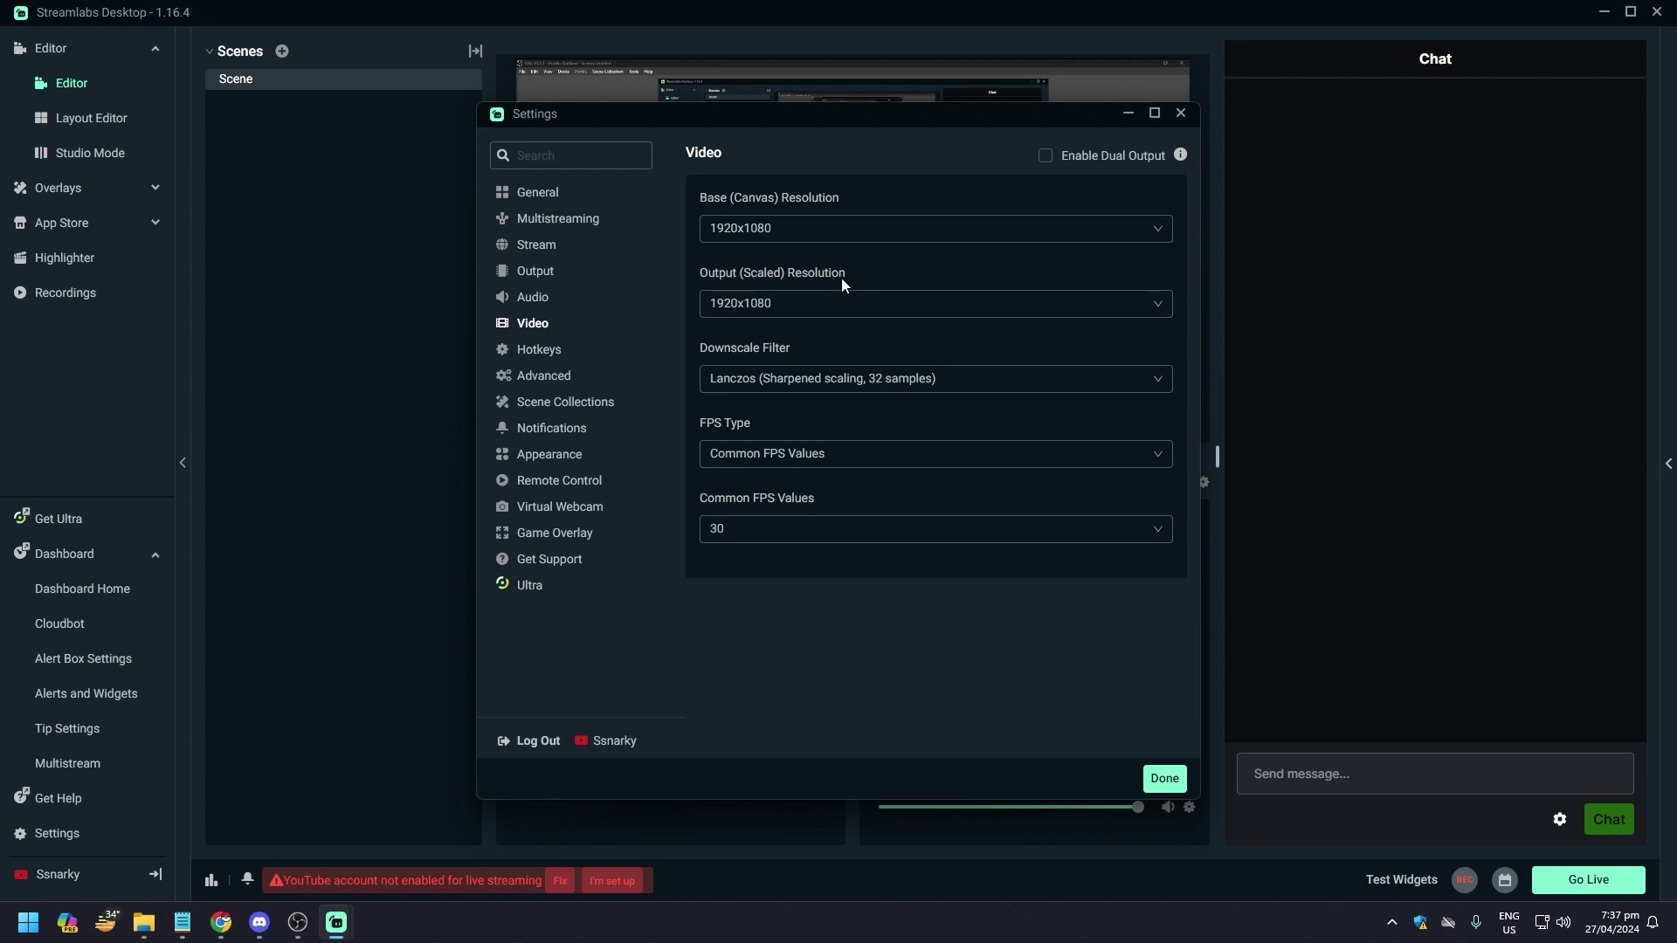
click(790, 244)
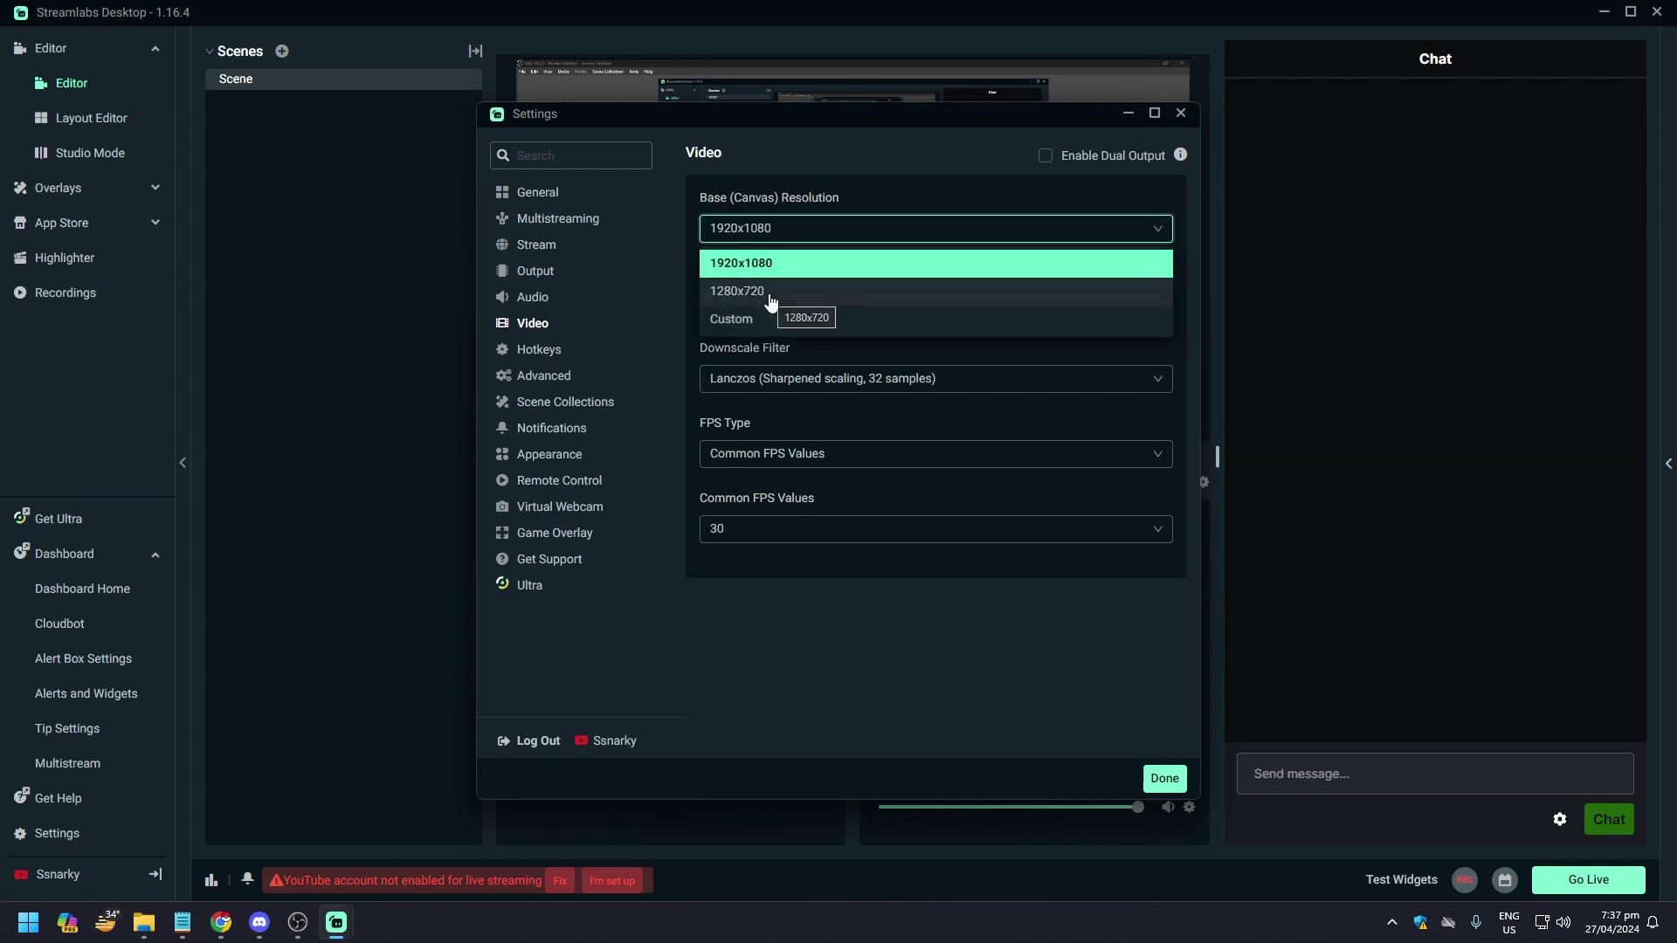
click(769, 263)
click(770, 306)
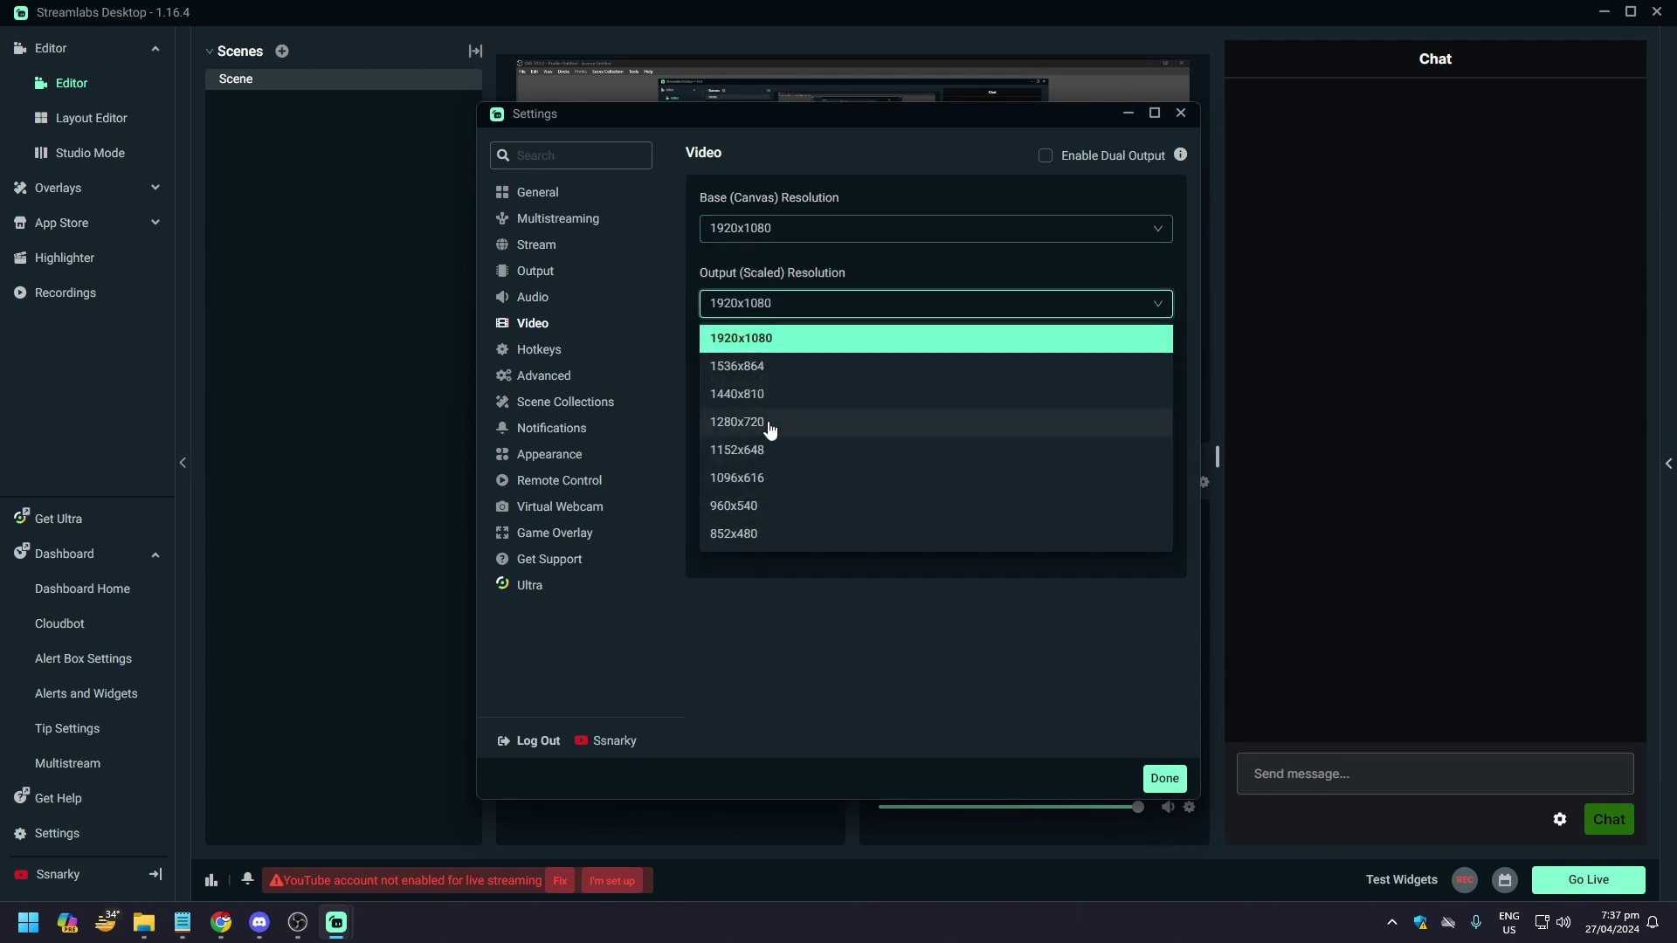
click(748, 303)
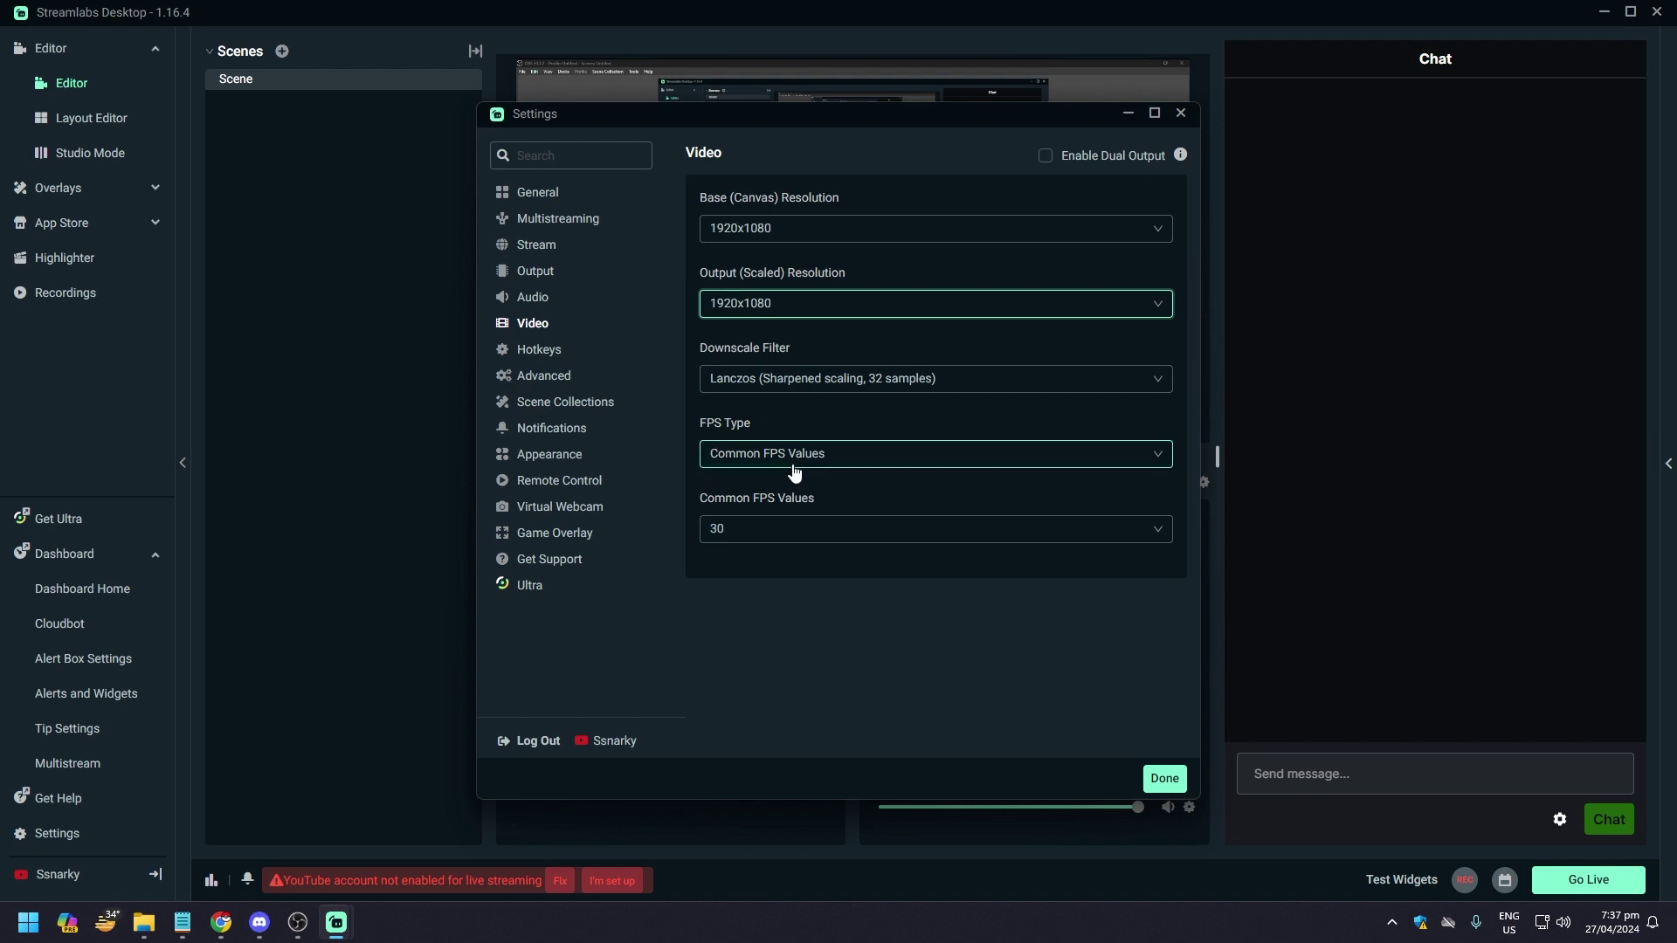
Review the available FPS type and downscale filter options in the video settings
click(864, 461)
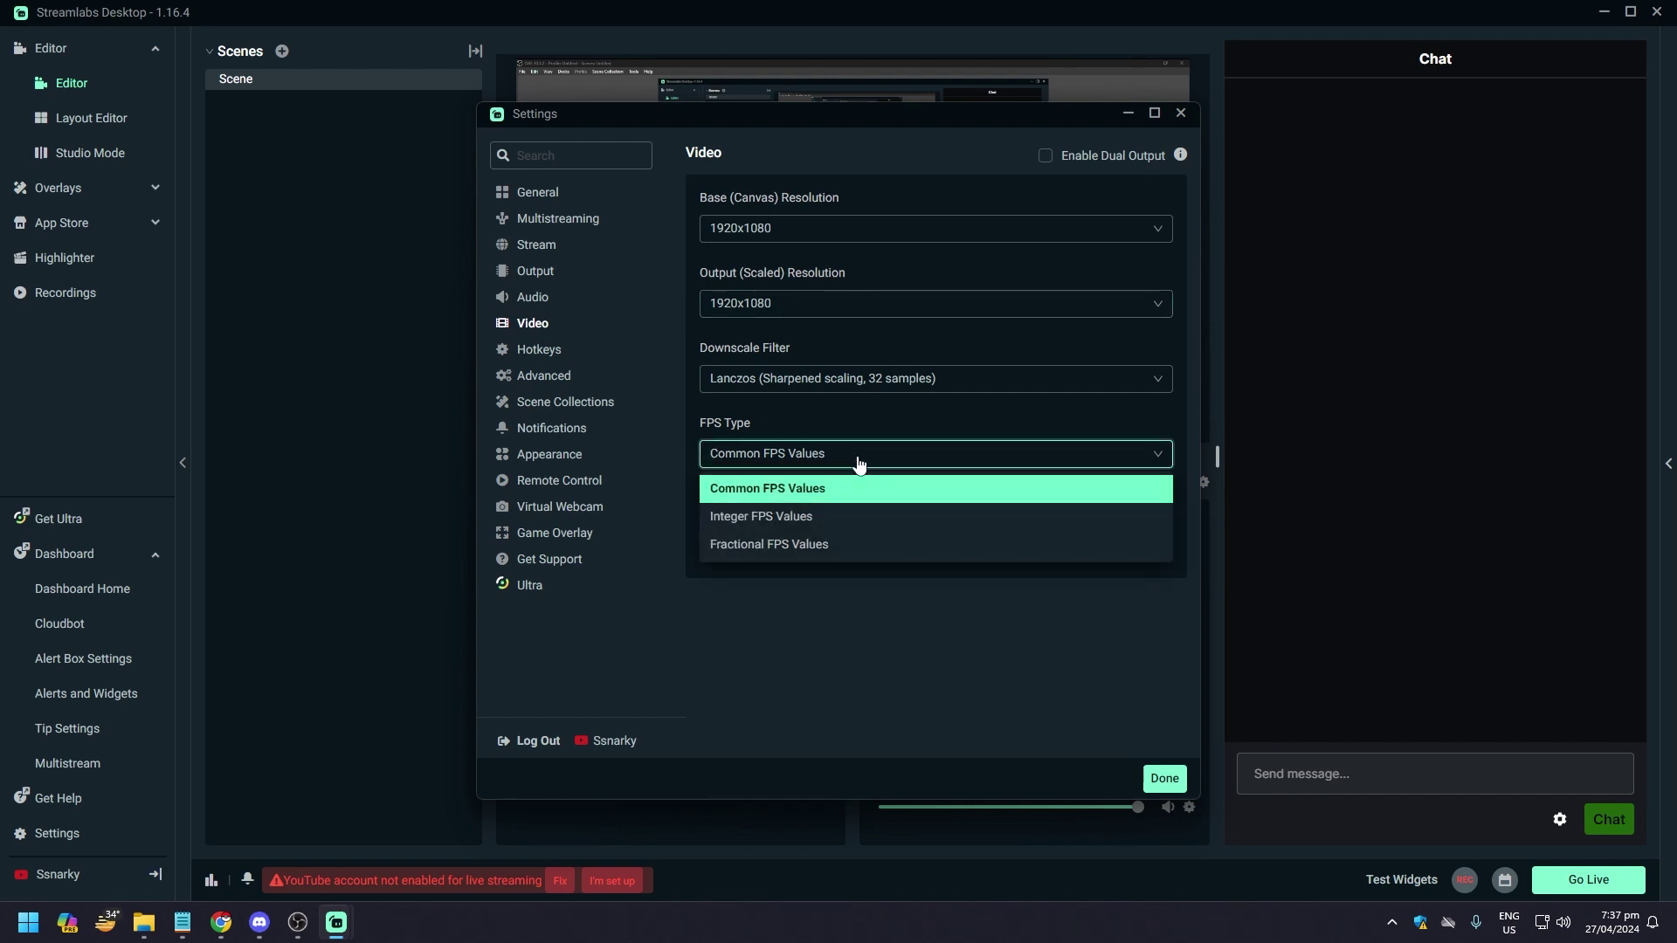
click(773, 379)
click(775, 381)
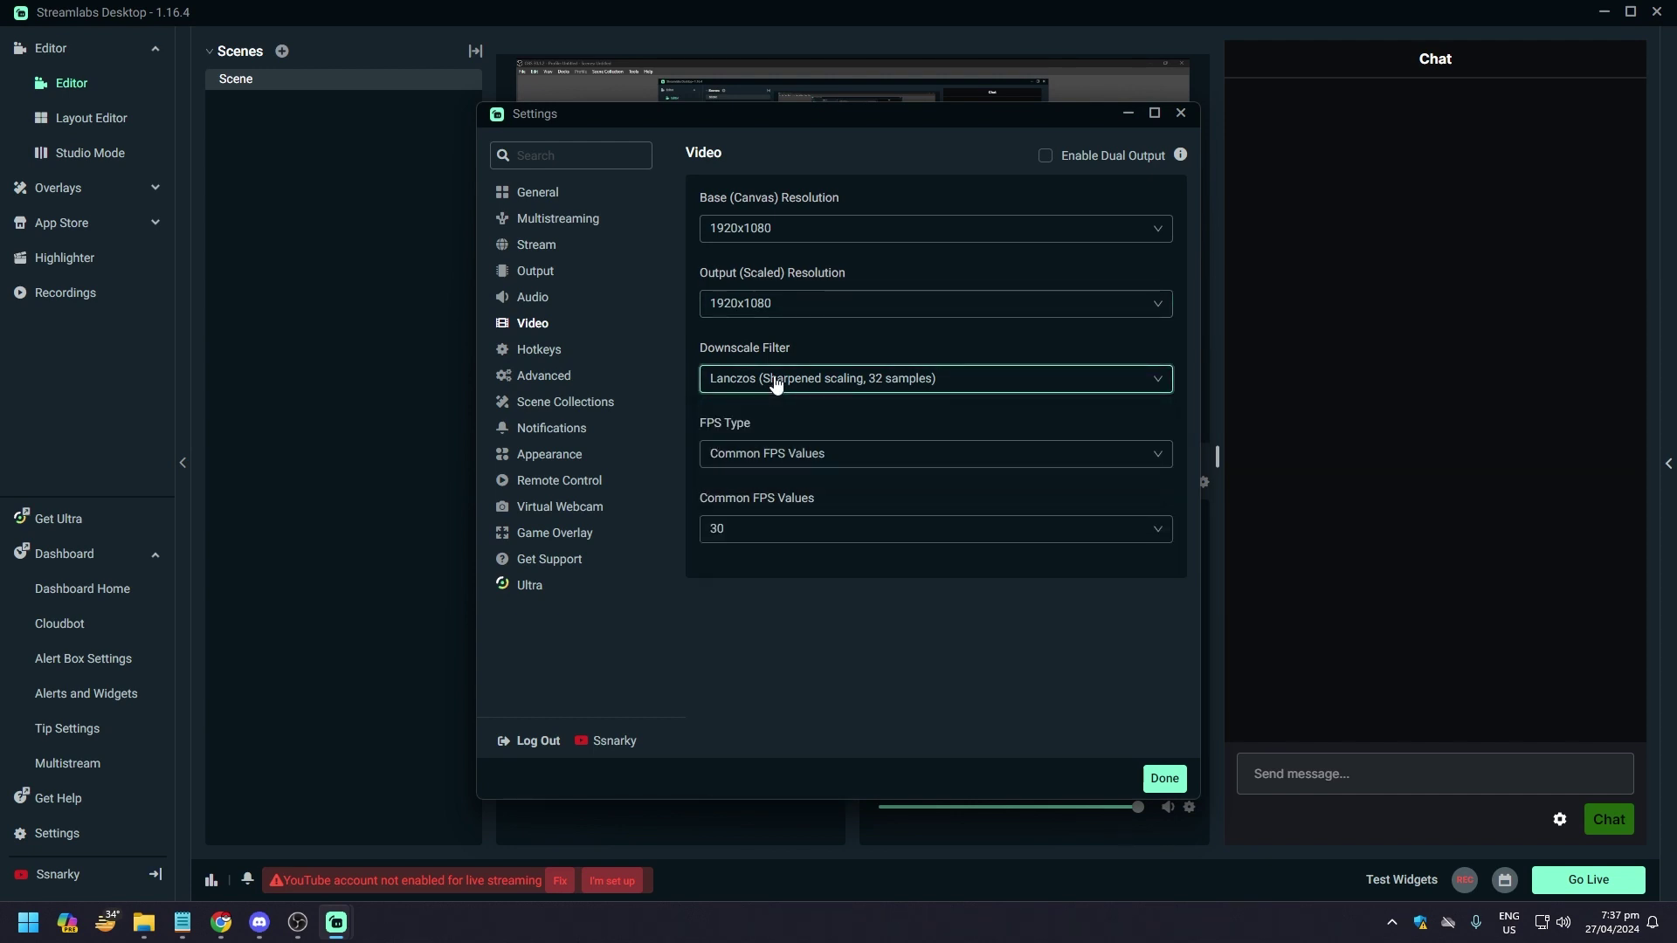
click(775, 381)
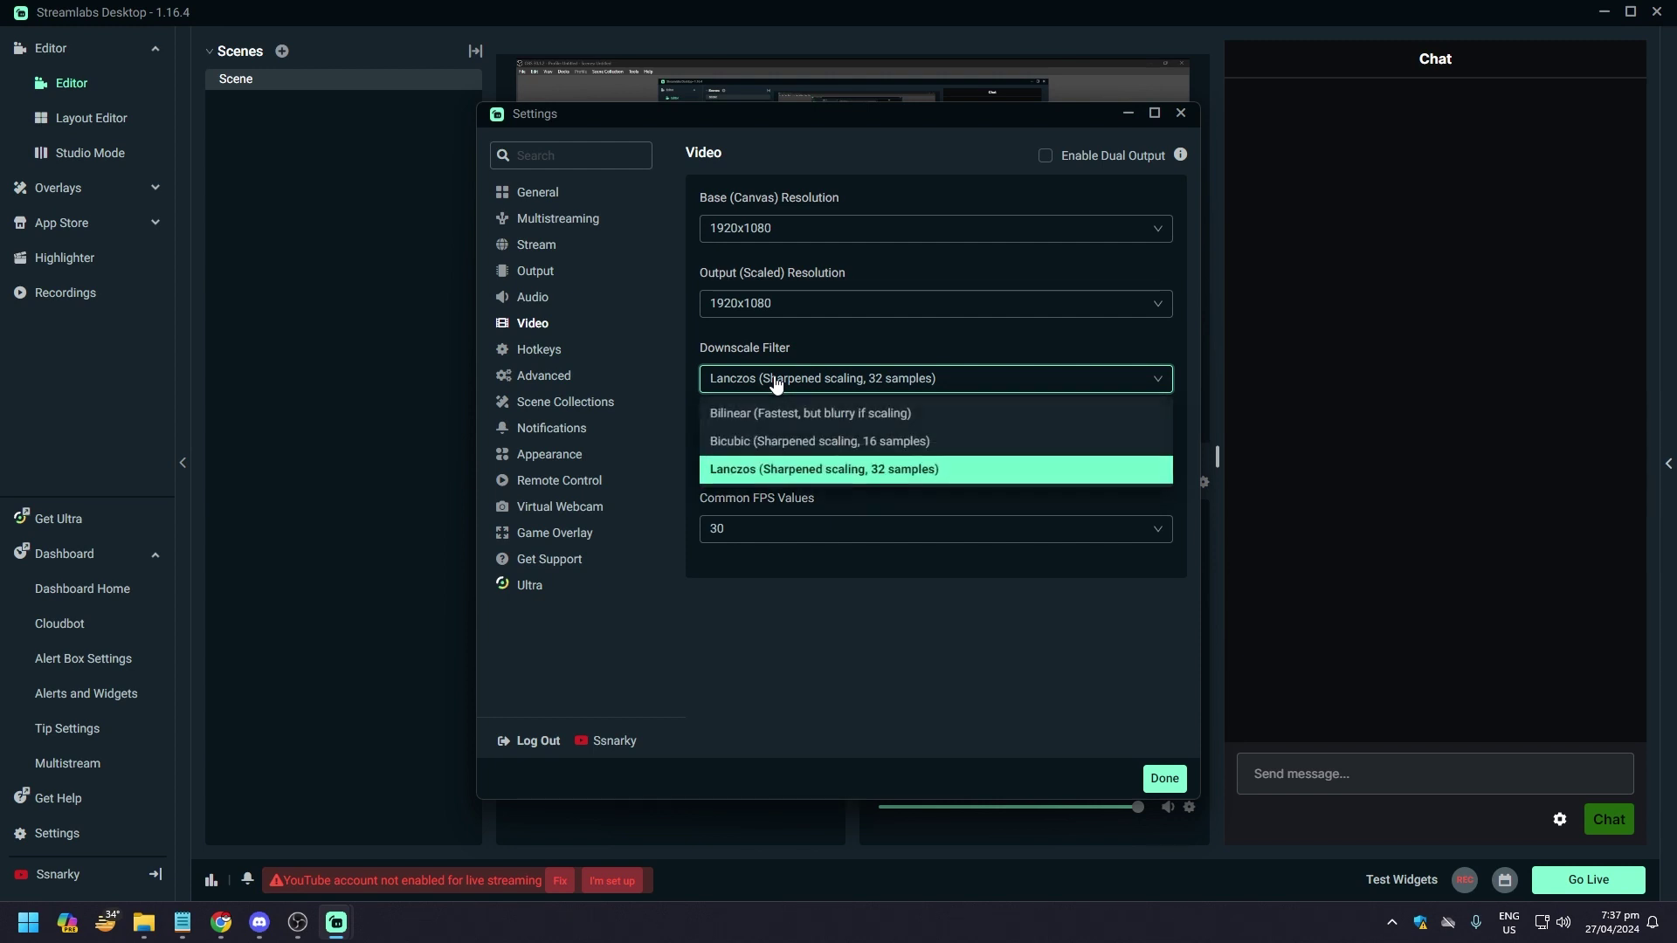
click(757, 385)
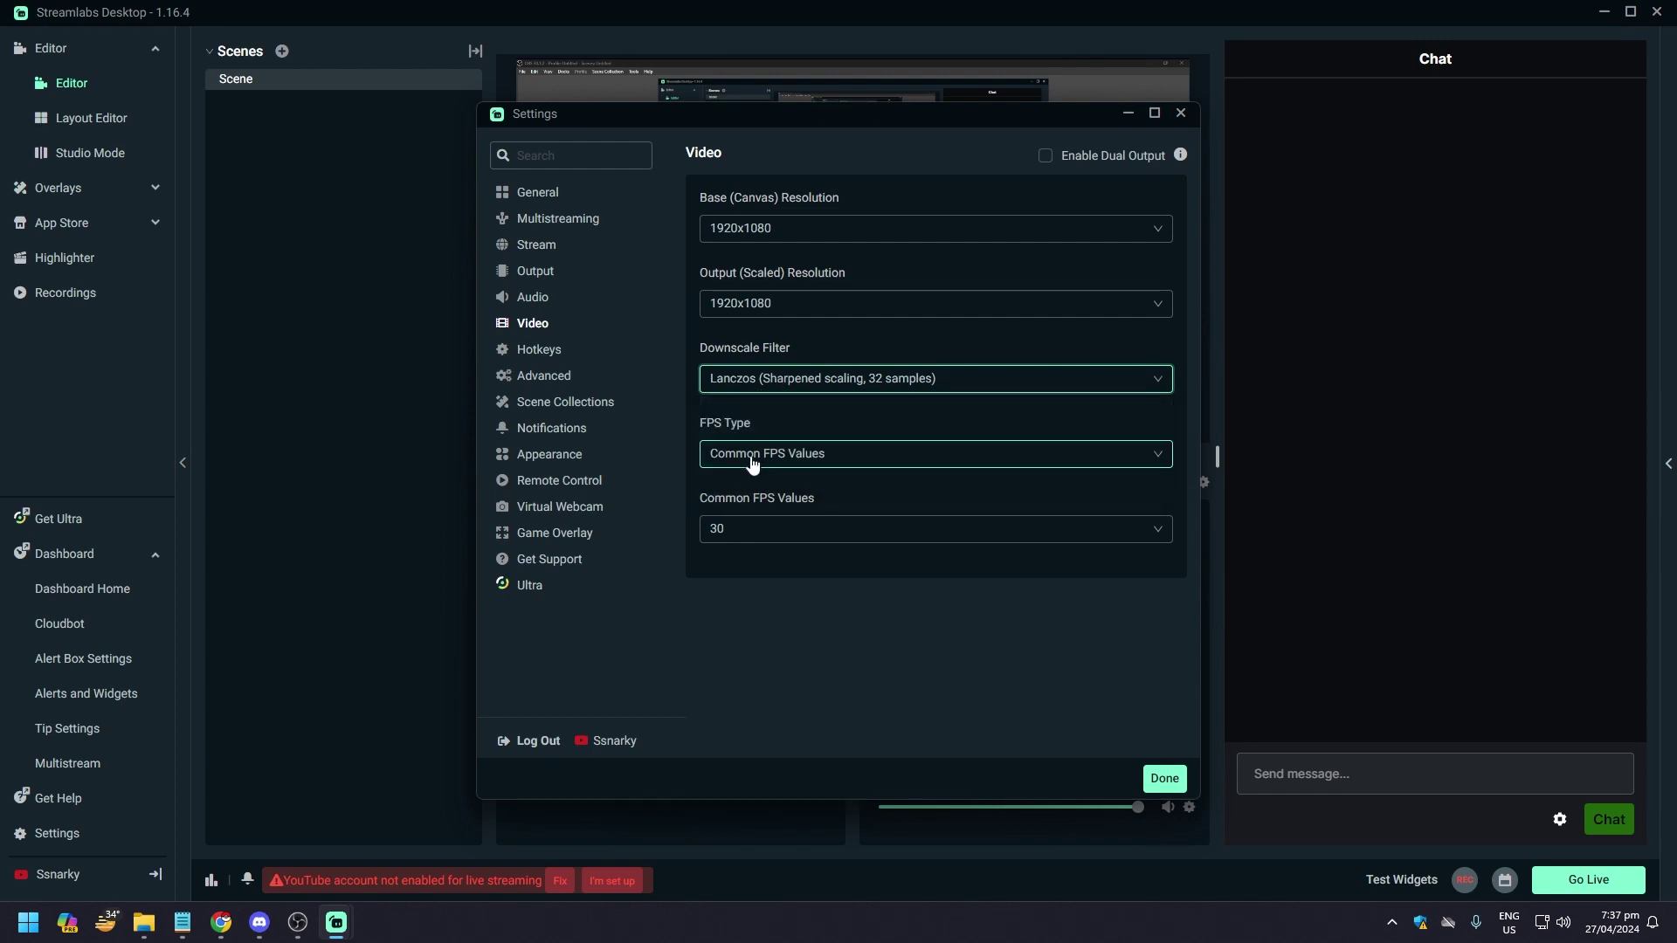
click(753, 454)
click(753, 454)
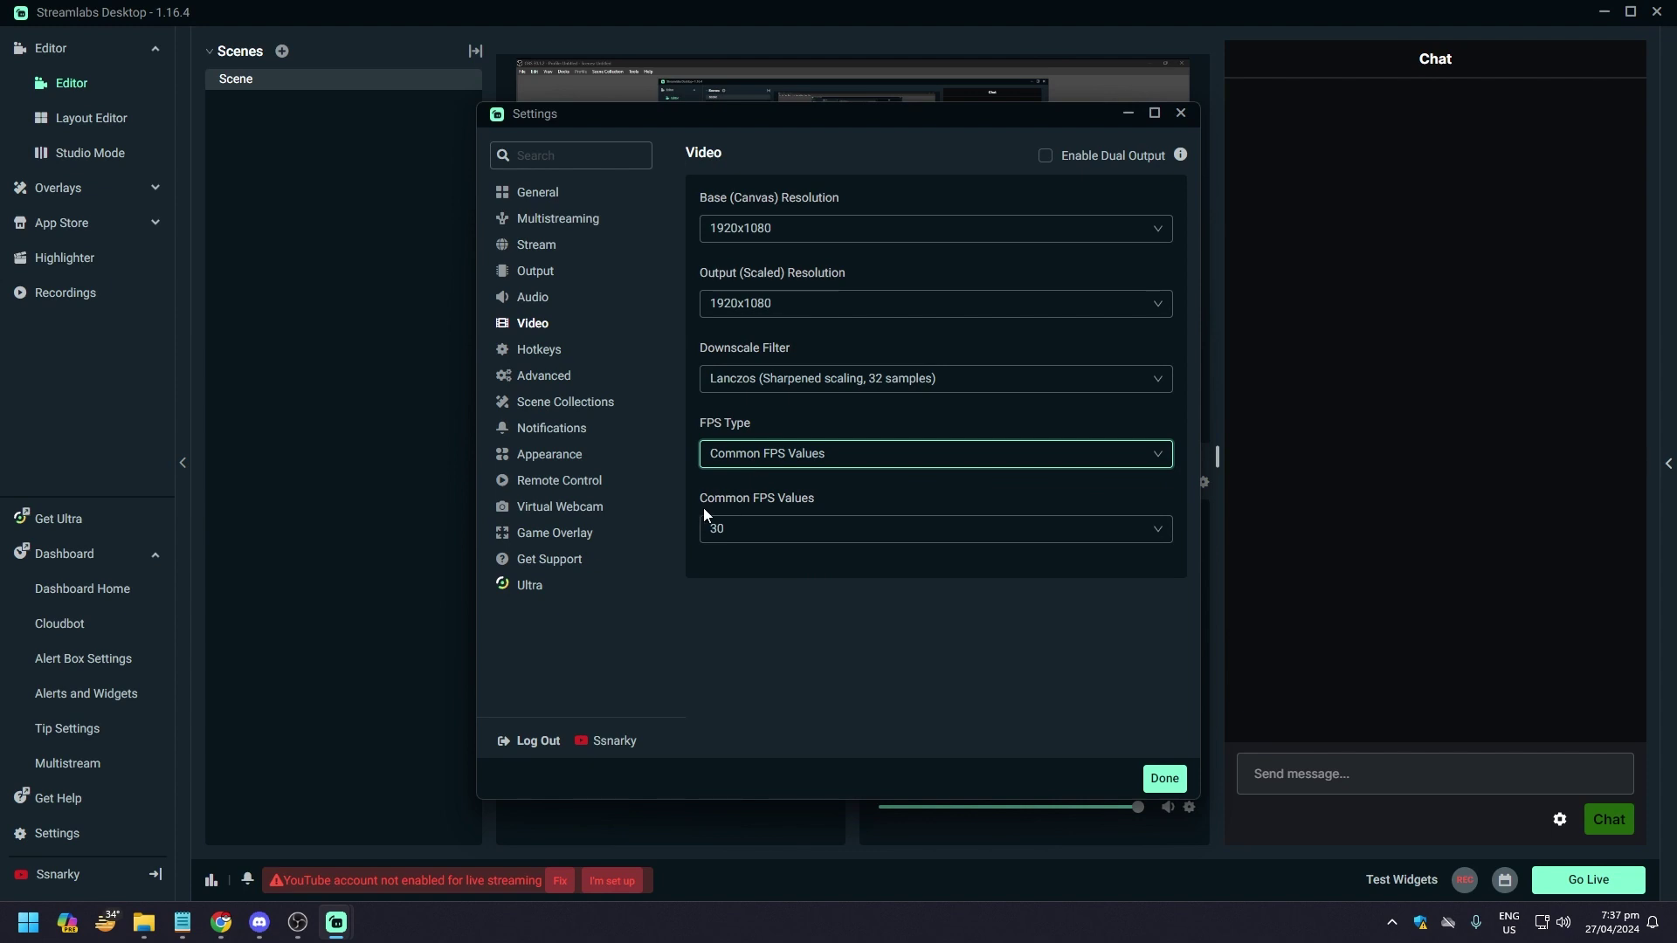
Set the common FPS value to 60 and save the settings
click(759, 530)
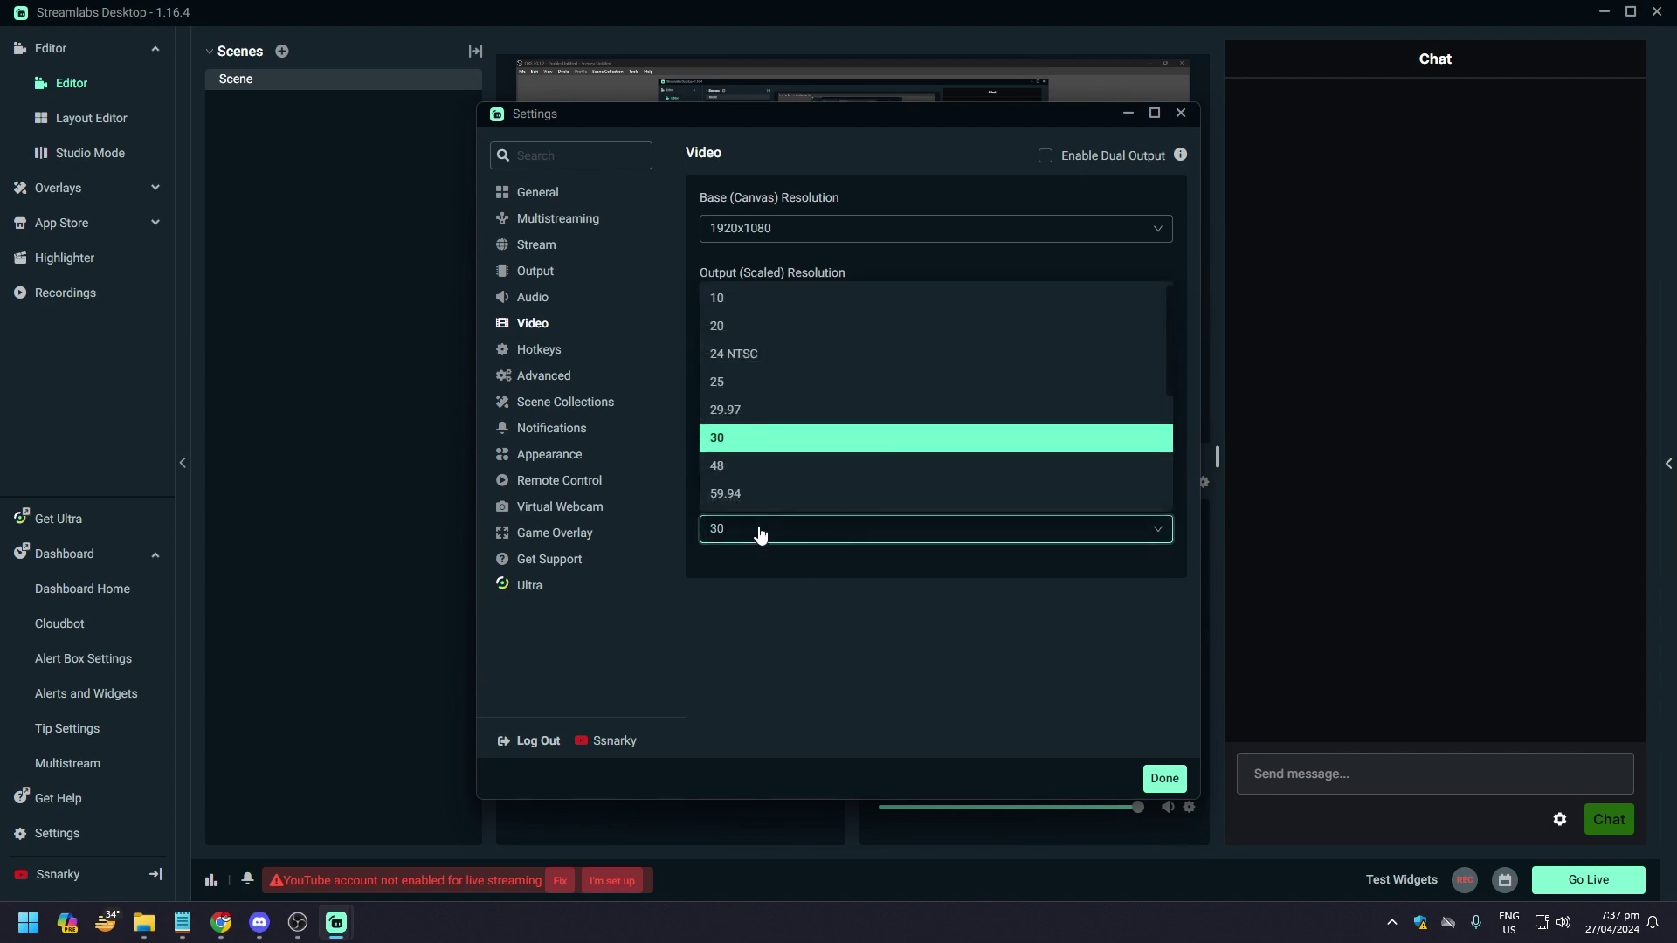
scroll(741, 446, down, 1)
click(751, 495)
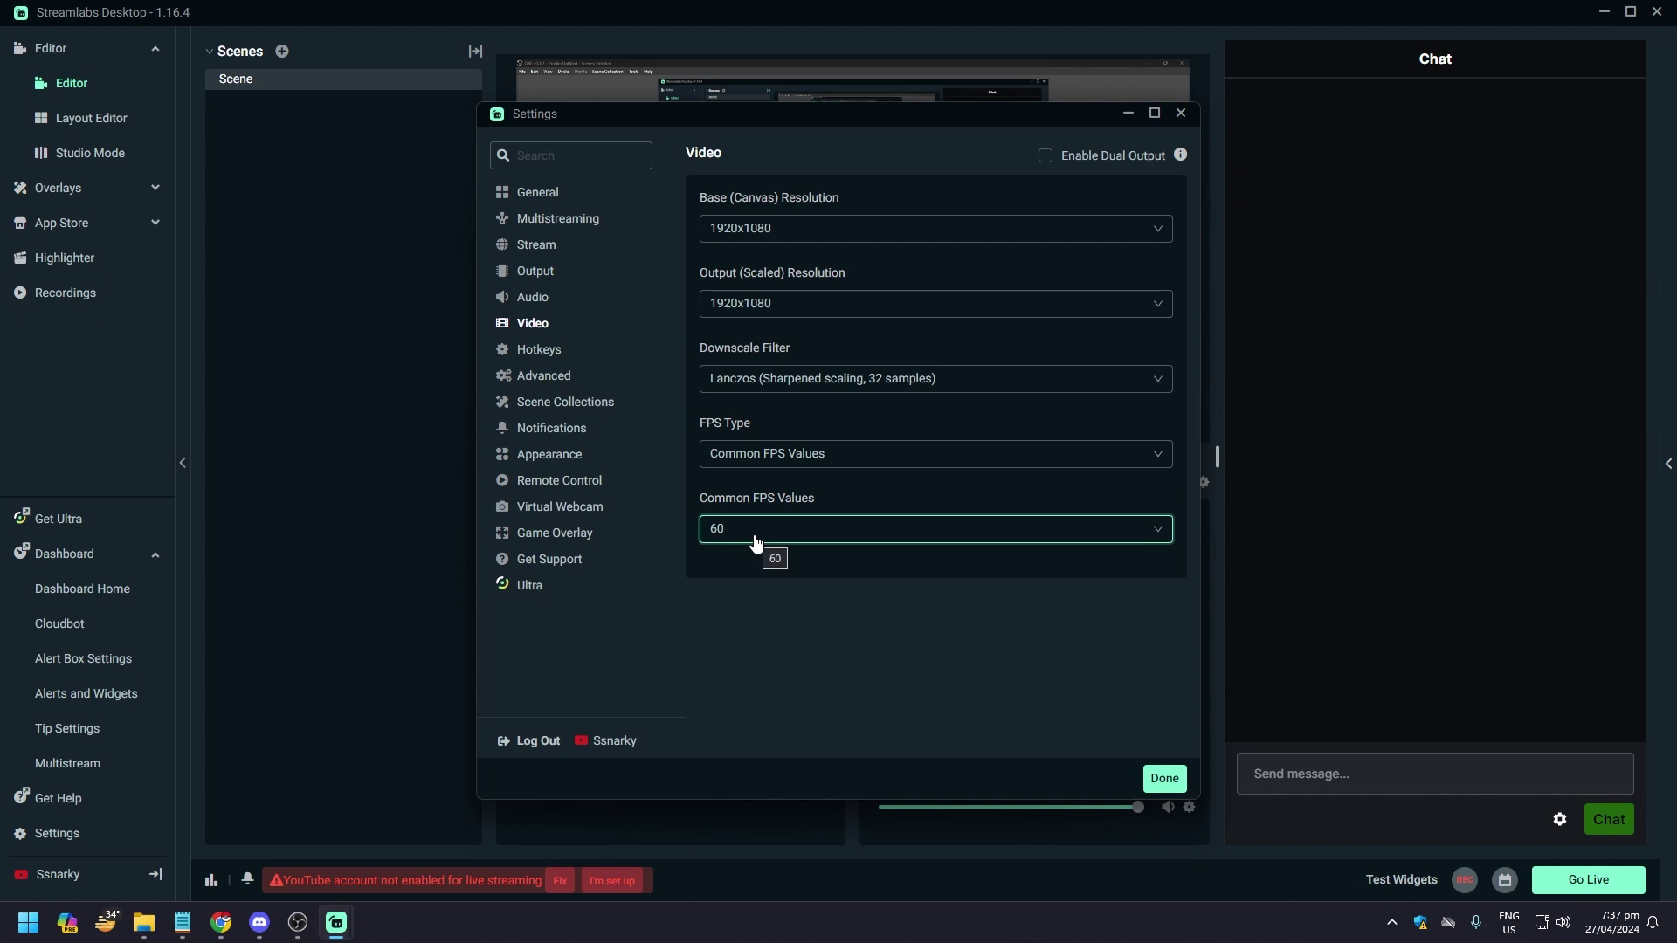
click(757, 539)
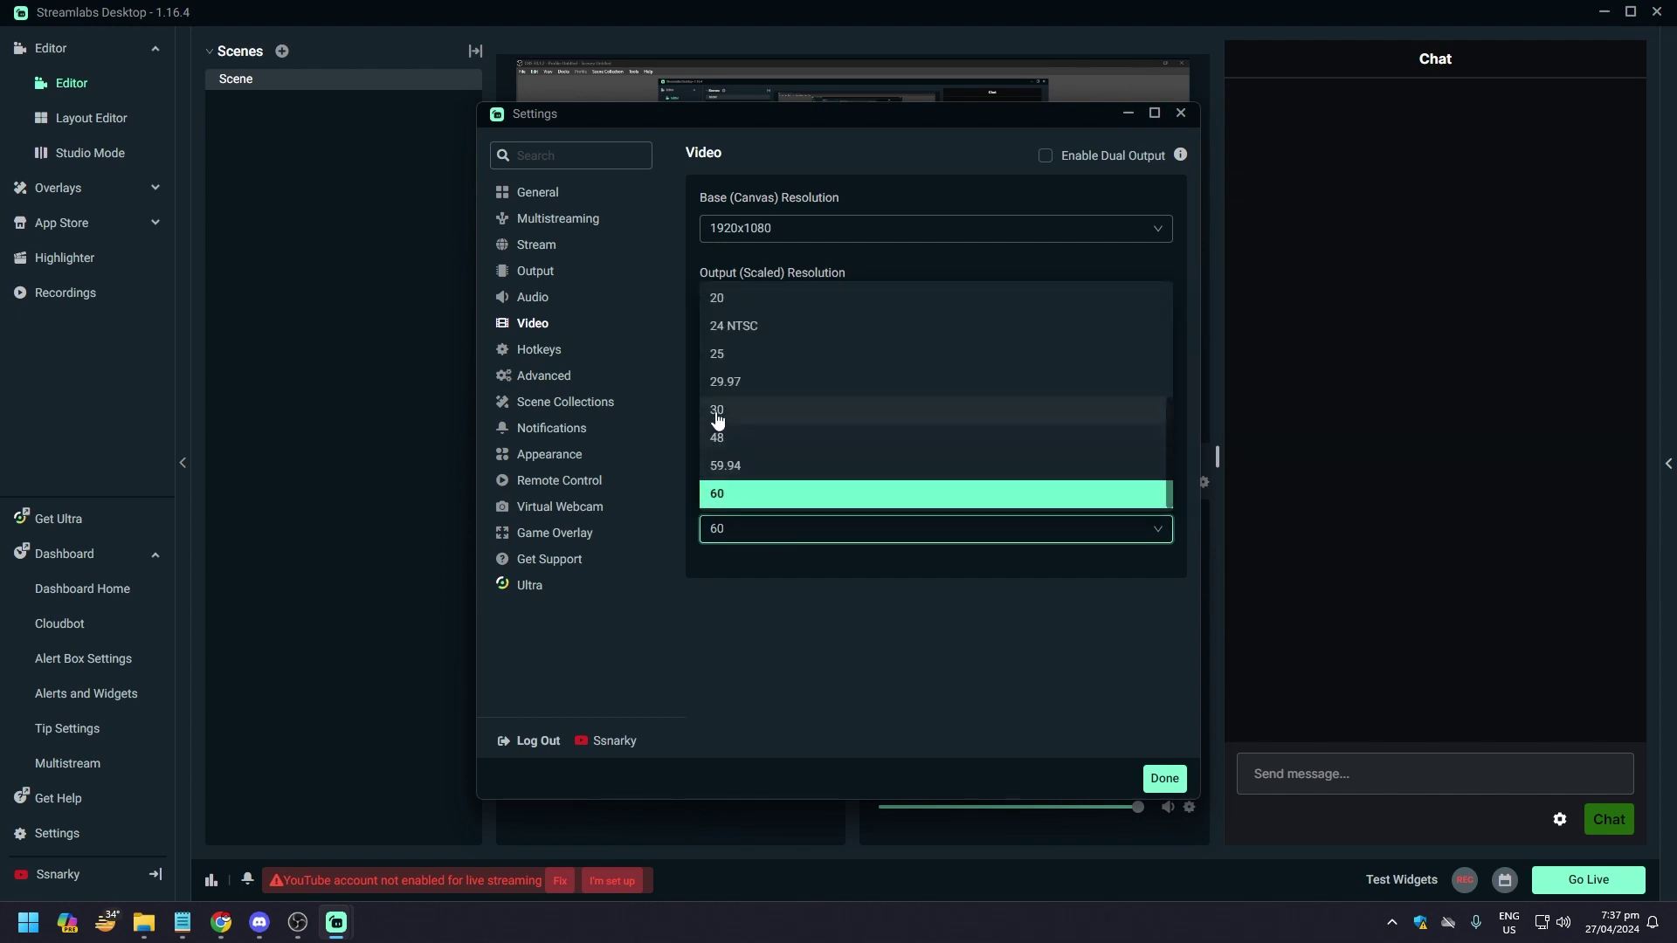
click(717, 410)
click(763, 535)
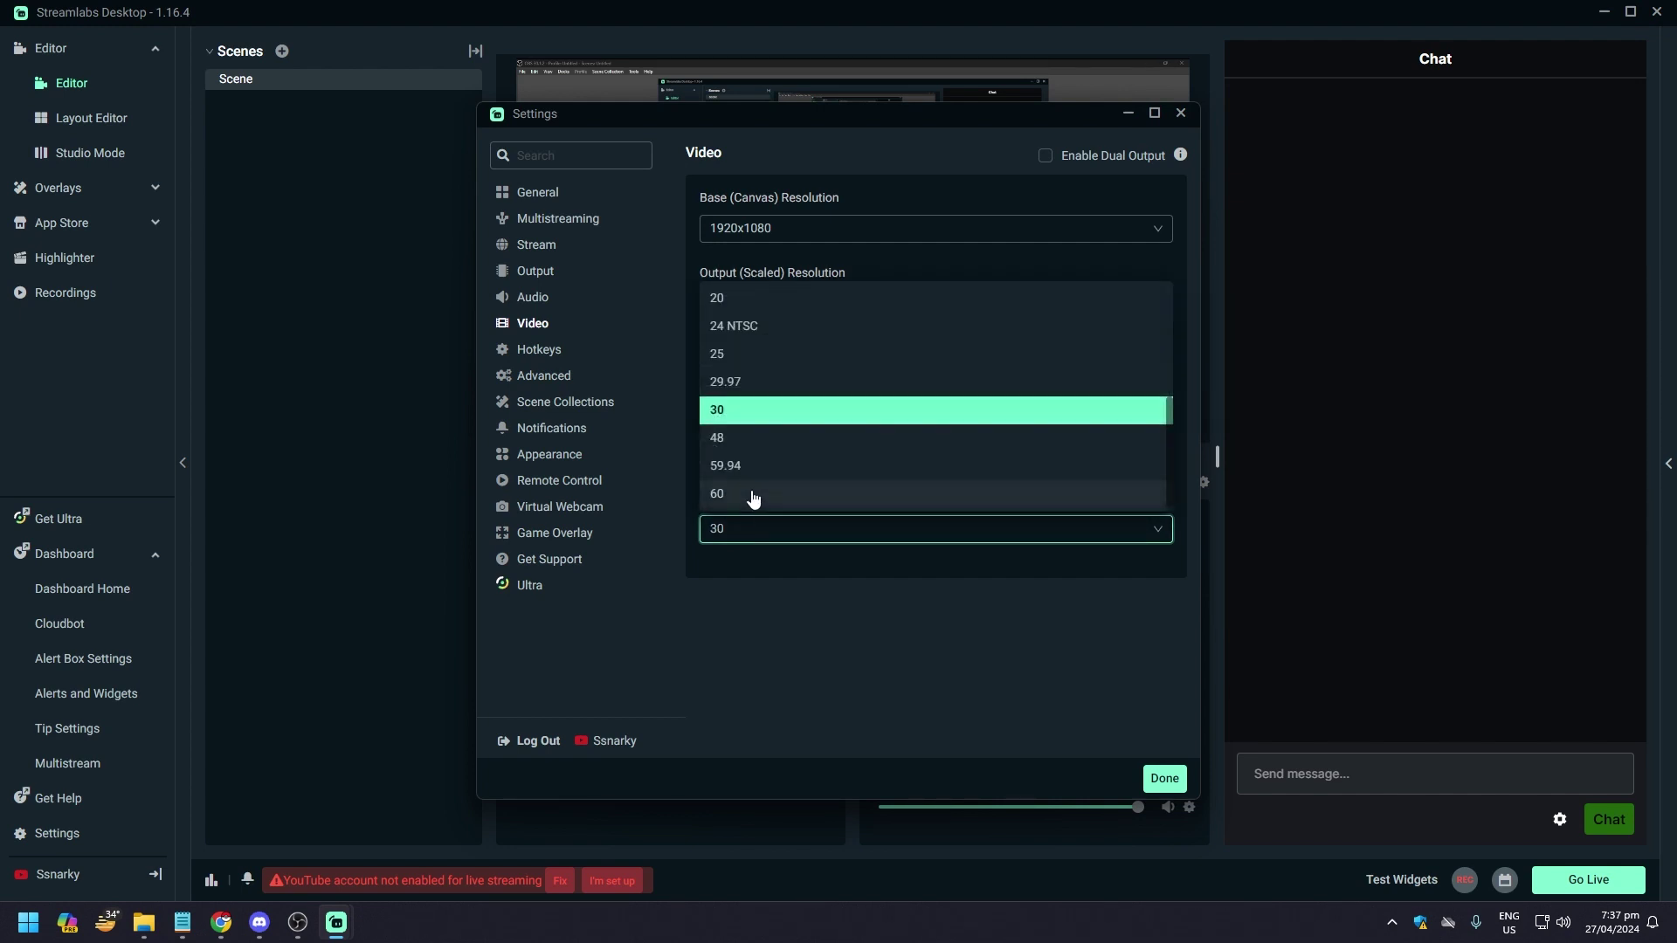
click(753, 495)
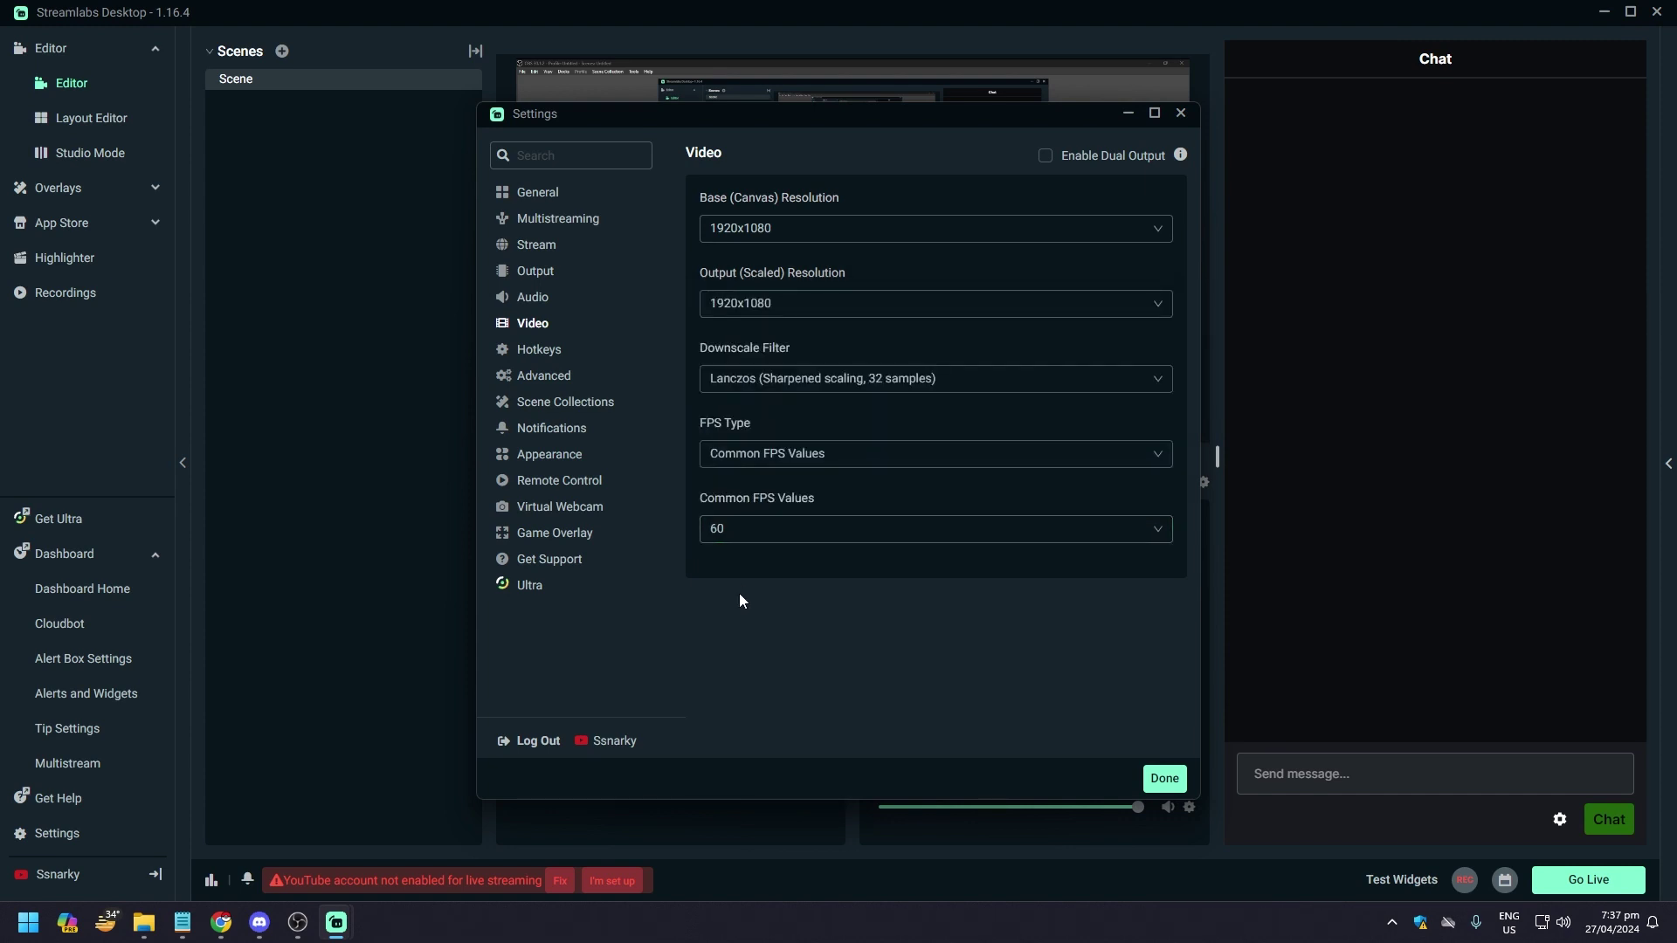
click(1166, 779)
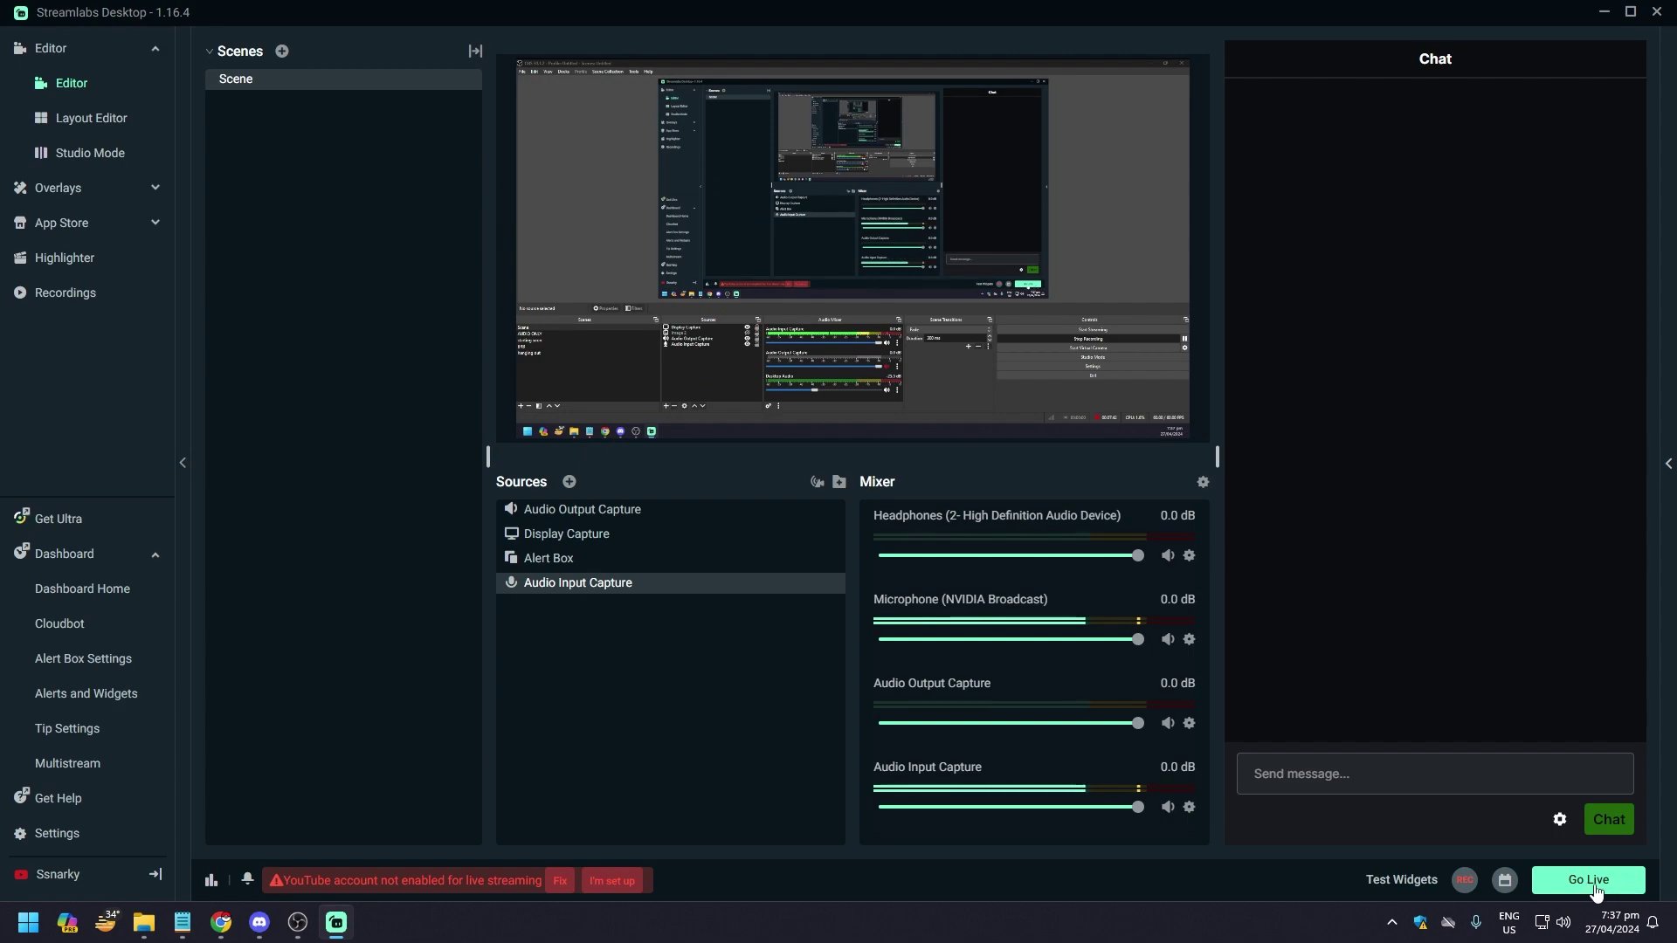
Switch to the Facebook Live Producer page in the browser
click(221, 923)
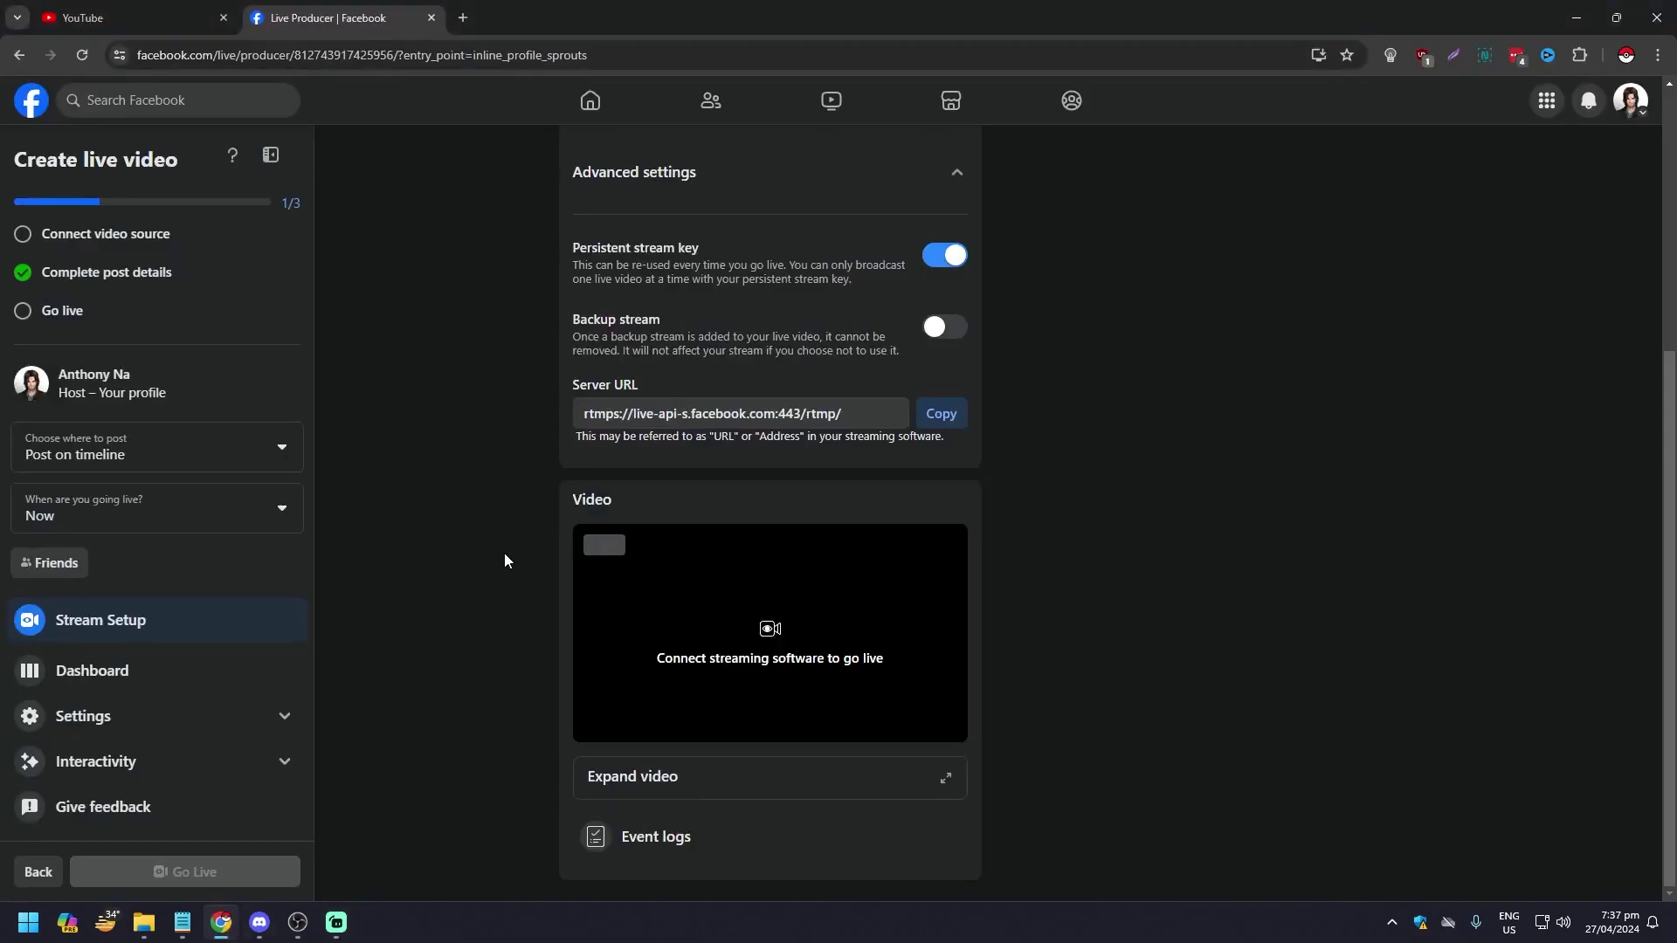